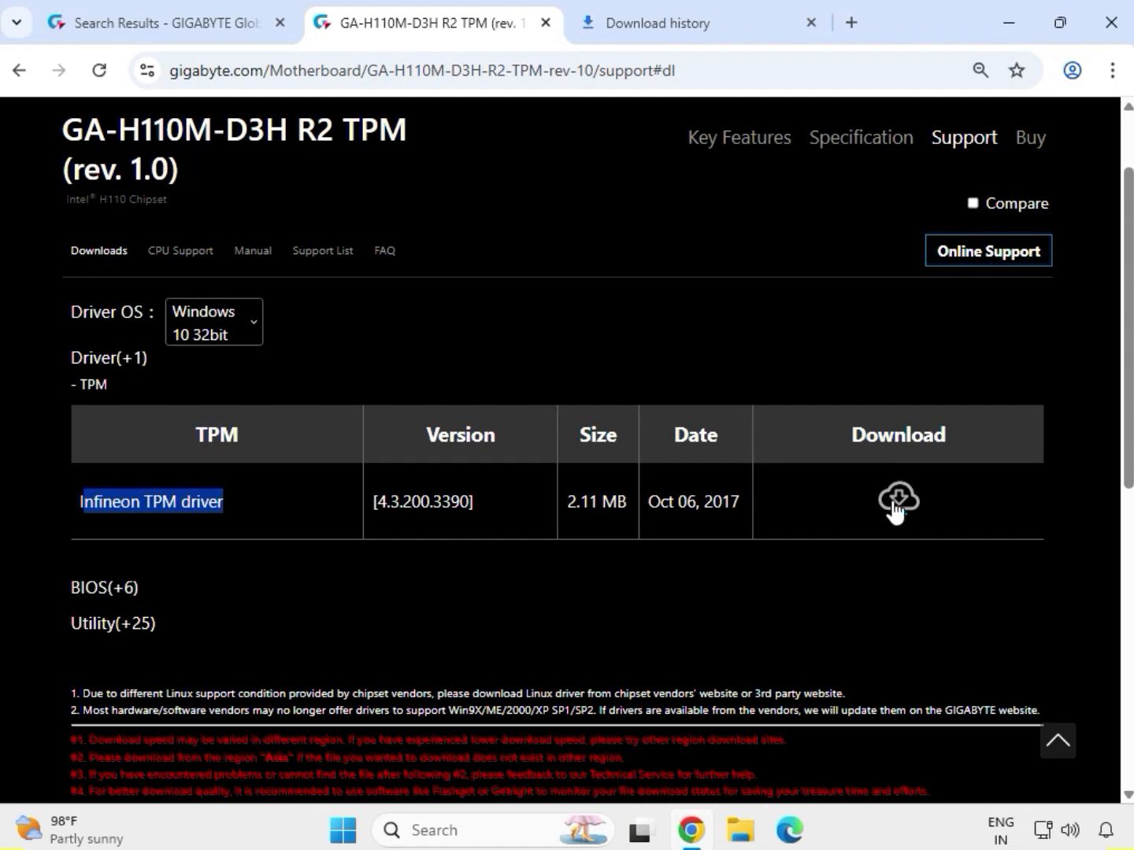
Download the Infineon TPM driver and set the driver OS to Windows 10 64bit.
{"action": "left_click", "coordinate": [897, 500]}
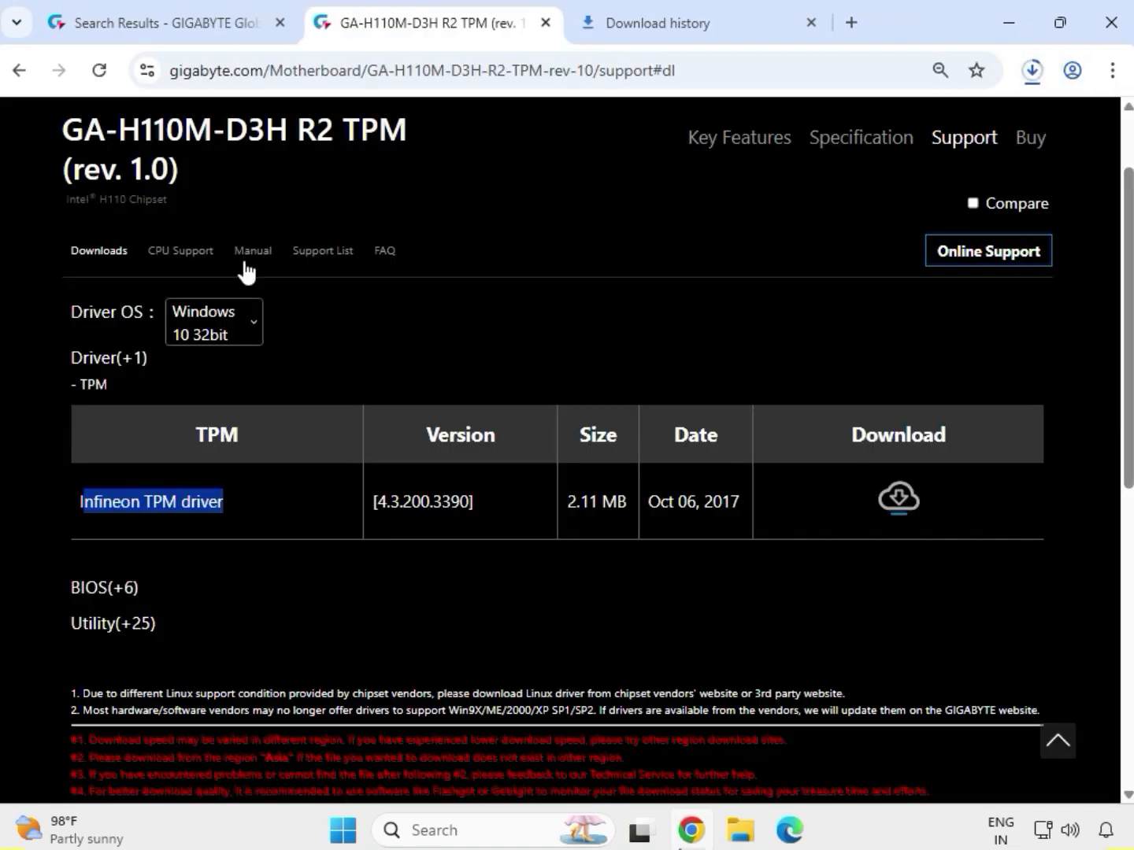
{"action": "left_click", "coordinate": [254, 334]}
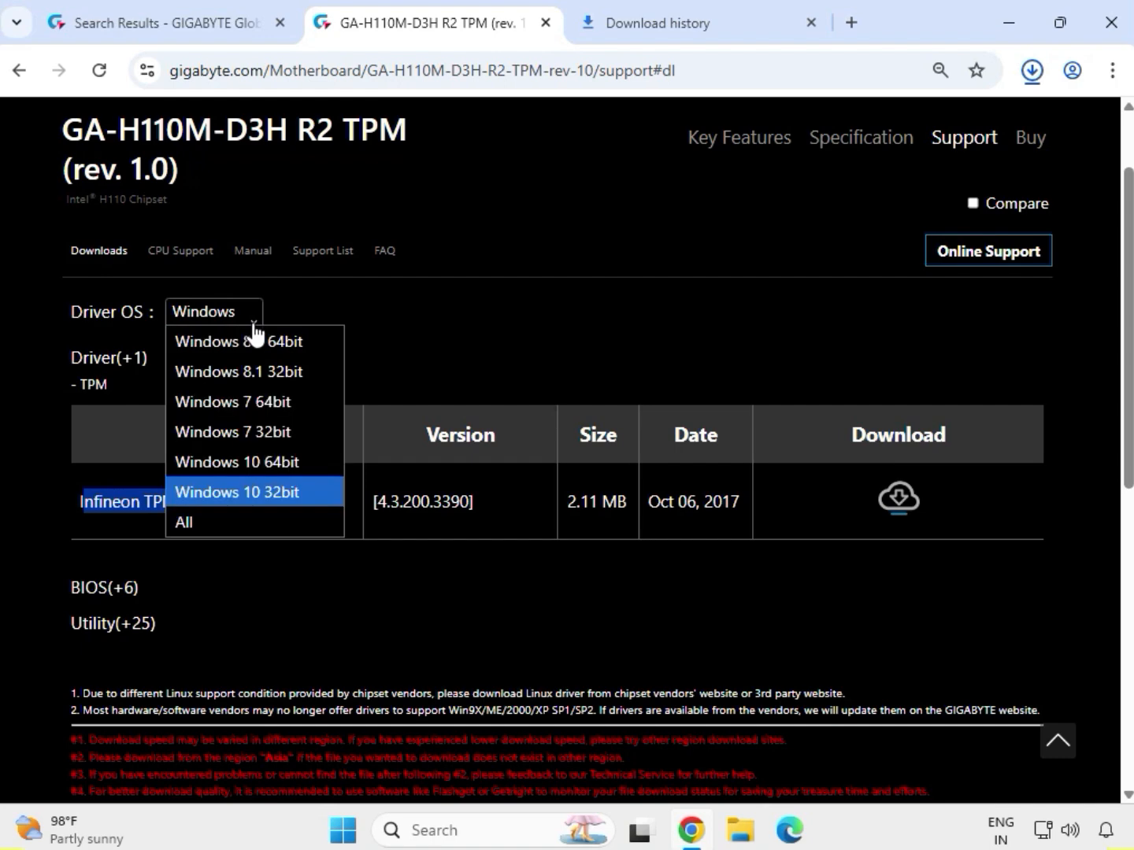
{"action": "left_click", "coordinate": [281, 457]}
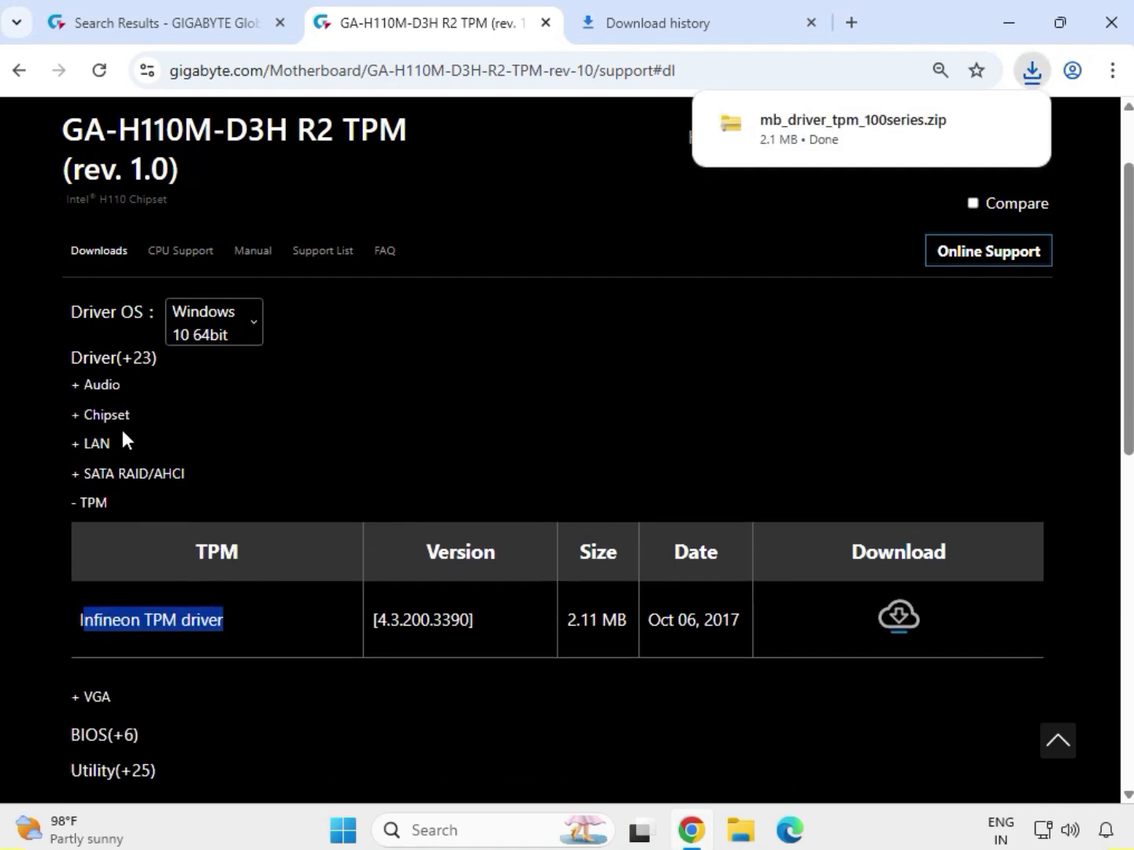
Expand the Audio drivers and download Realtek Audio Driver version 6.0.8703.1.
{"action": "left_click", "coordinate": [100, 387]}
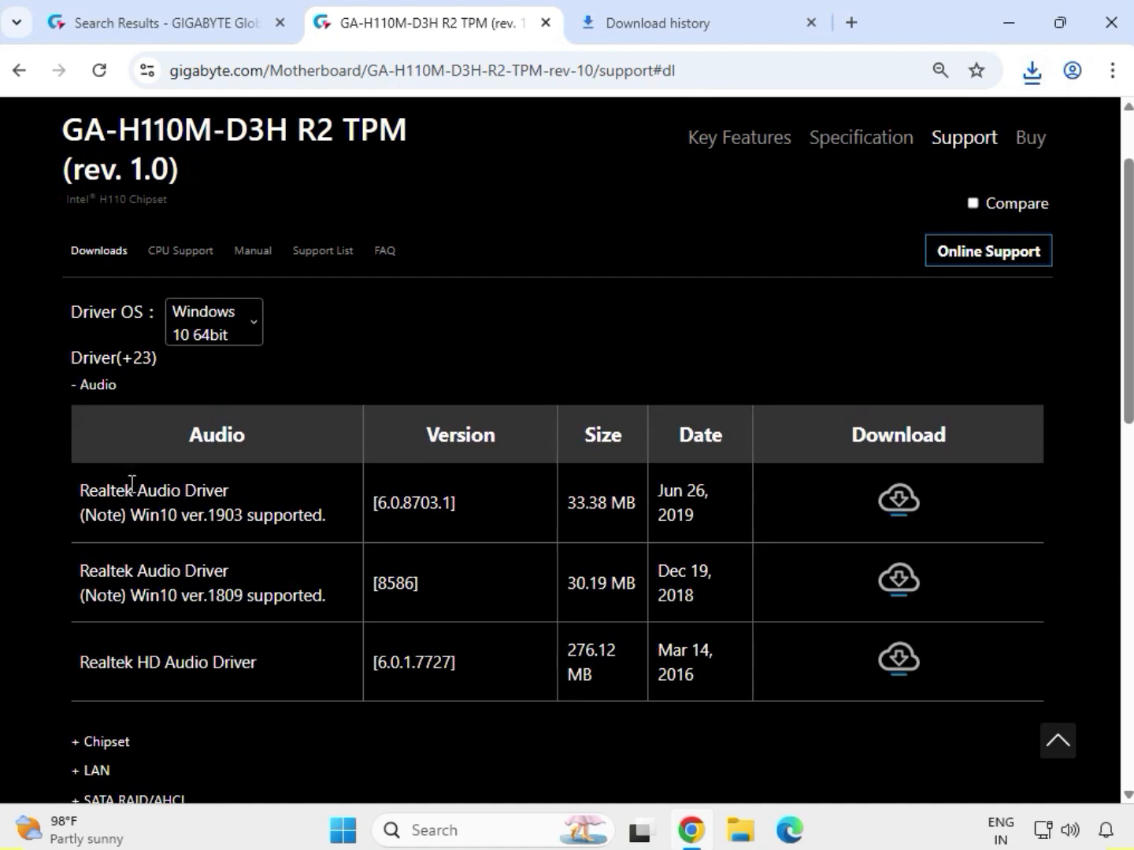
{"action": "left_click_drag", "start_coordinate": [77, 498], "coordinate": [244, 497]}
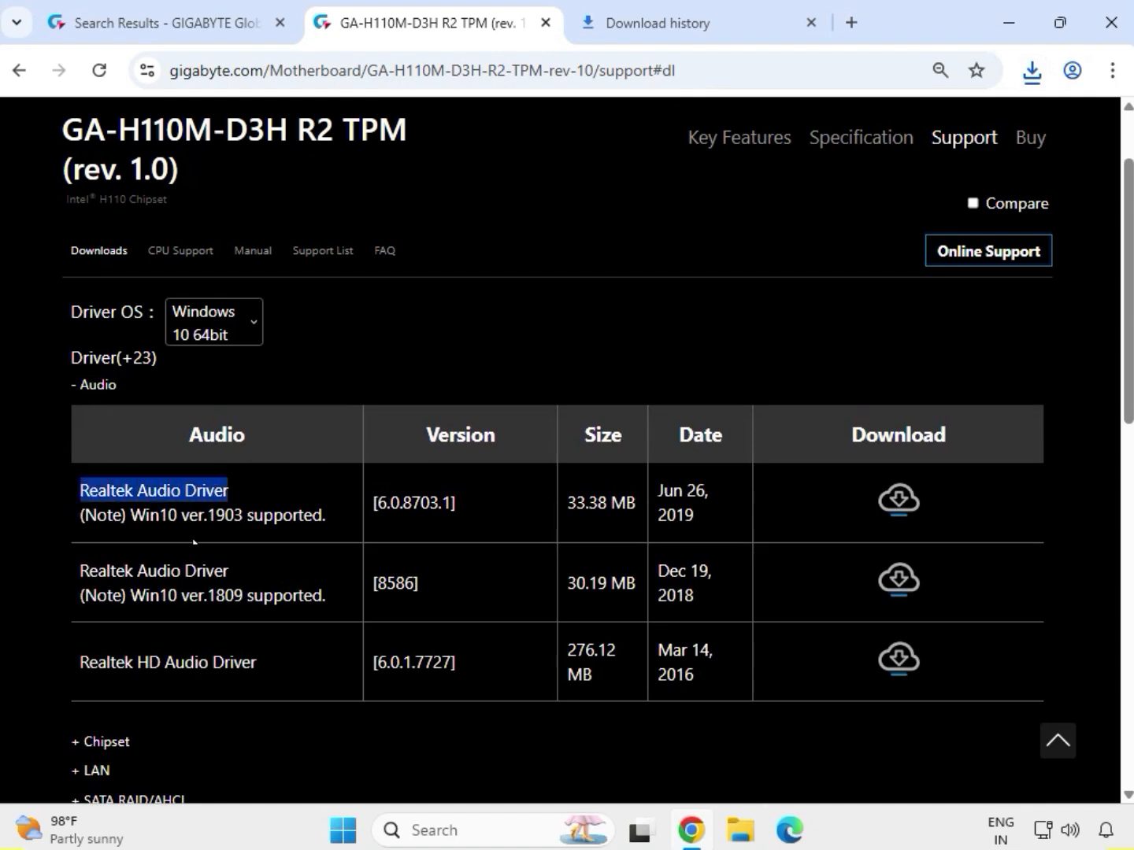
{"action": "left_click", "coordinate": [883, 508]}
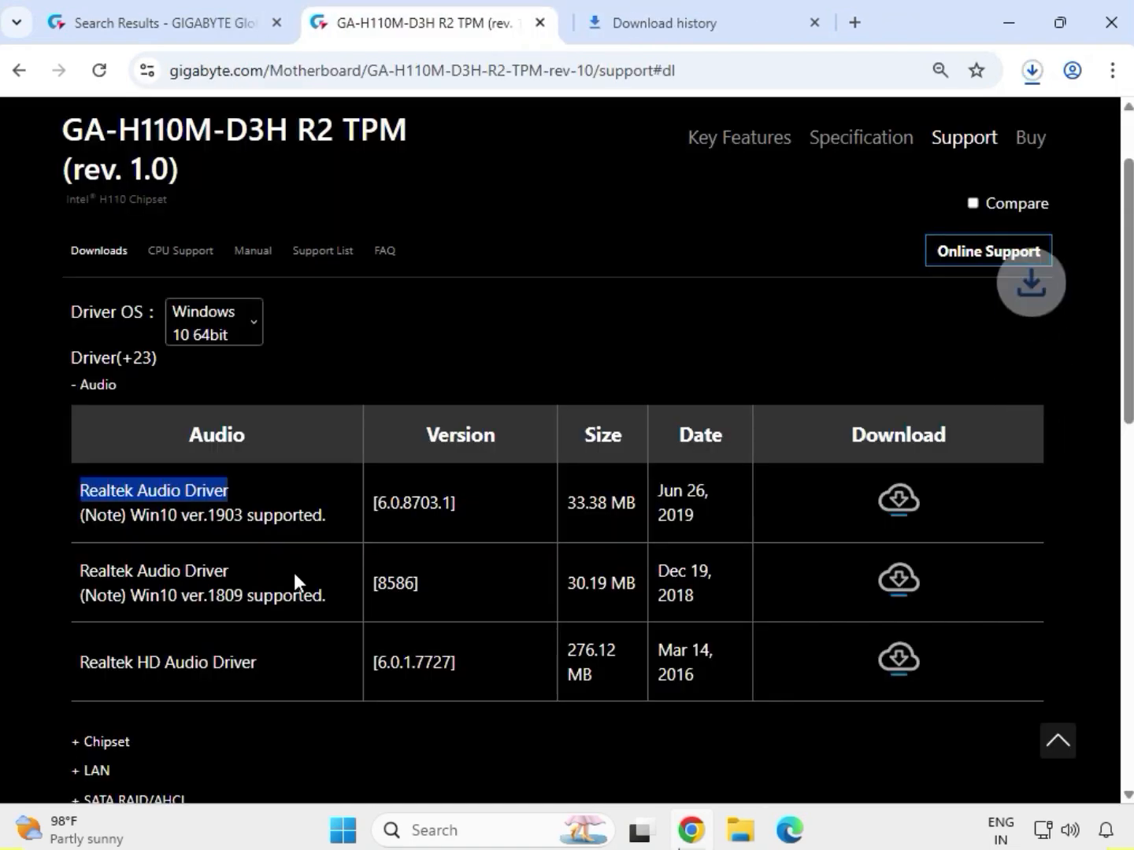
Expand the Chipset drivers and download Intel INF installation version 10.1.18243.8188.
{"action": "scroll", "coordinate": [286, 588], "scroll_direction": "down", "scroll_amount": 3}
{"action": "left_click_drag", "start_coordinate": [135, 525], "coordinate": [89, 521]}
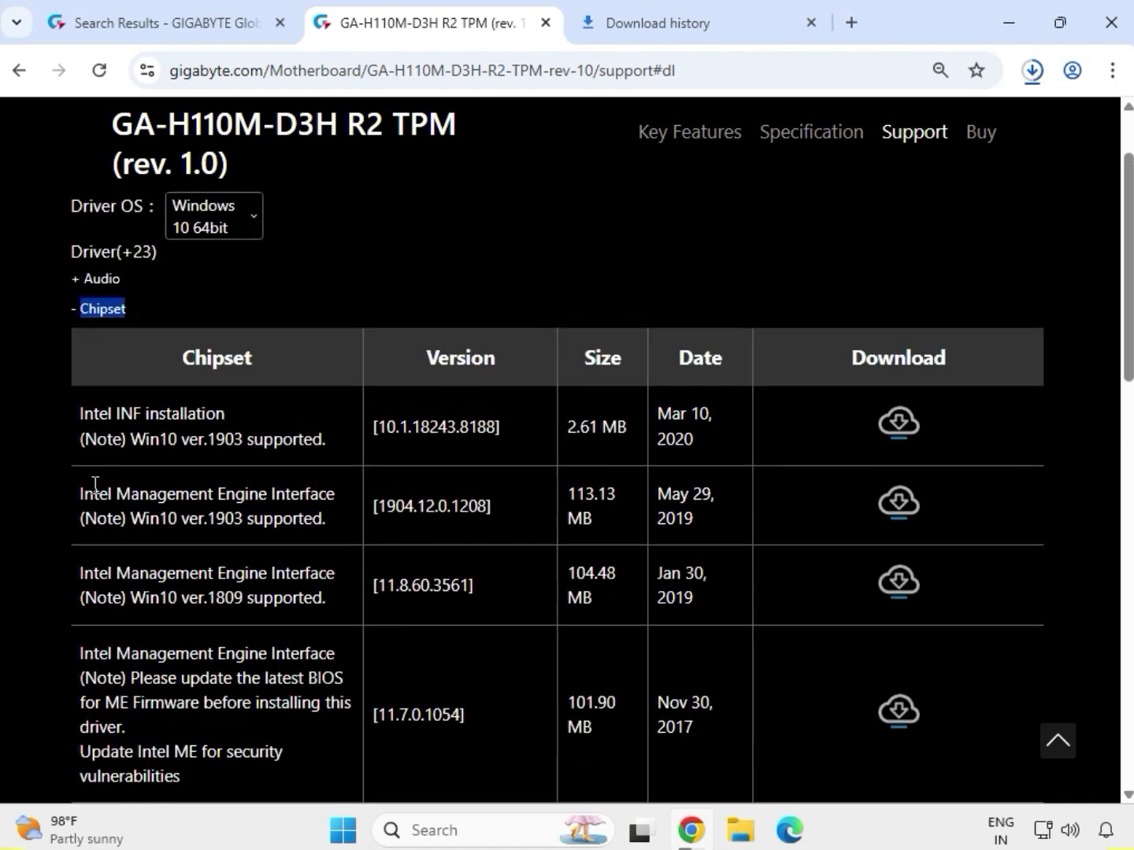
{"action": "left_click_drag", "start_coordinate": [76, 419], "coordinate": [298, 420]}
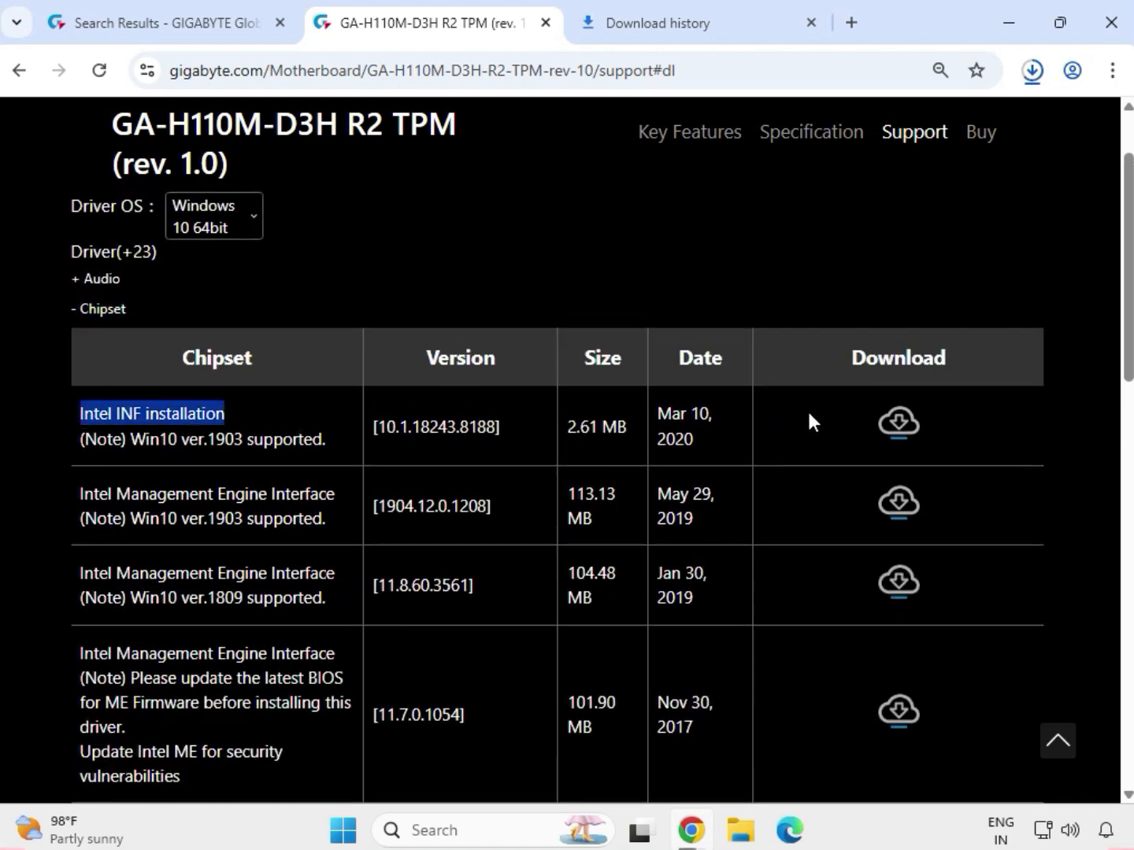
{"action": "left_click", "coordinate": [898, 422]}
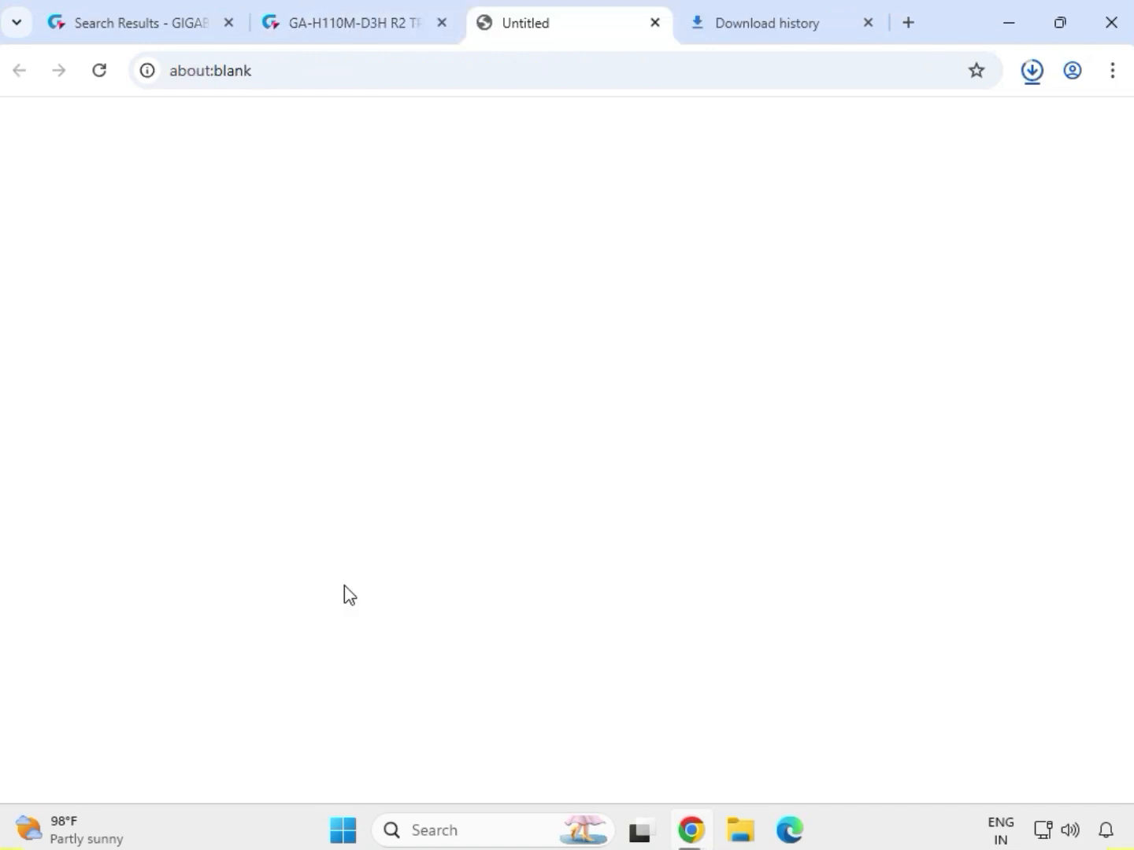
Expand the LAN drivers and download Realtek LAN Driver version 10.006.1001.2015.
{"action": "scroll", "coordinate": [294, 622], "scroll_direction": "down", "scroll_amount": 3}
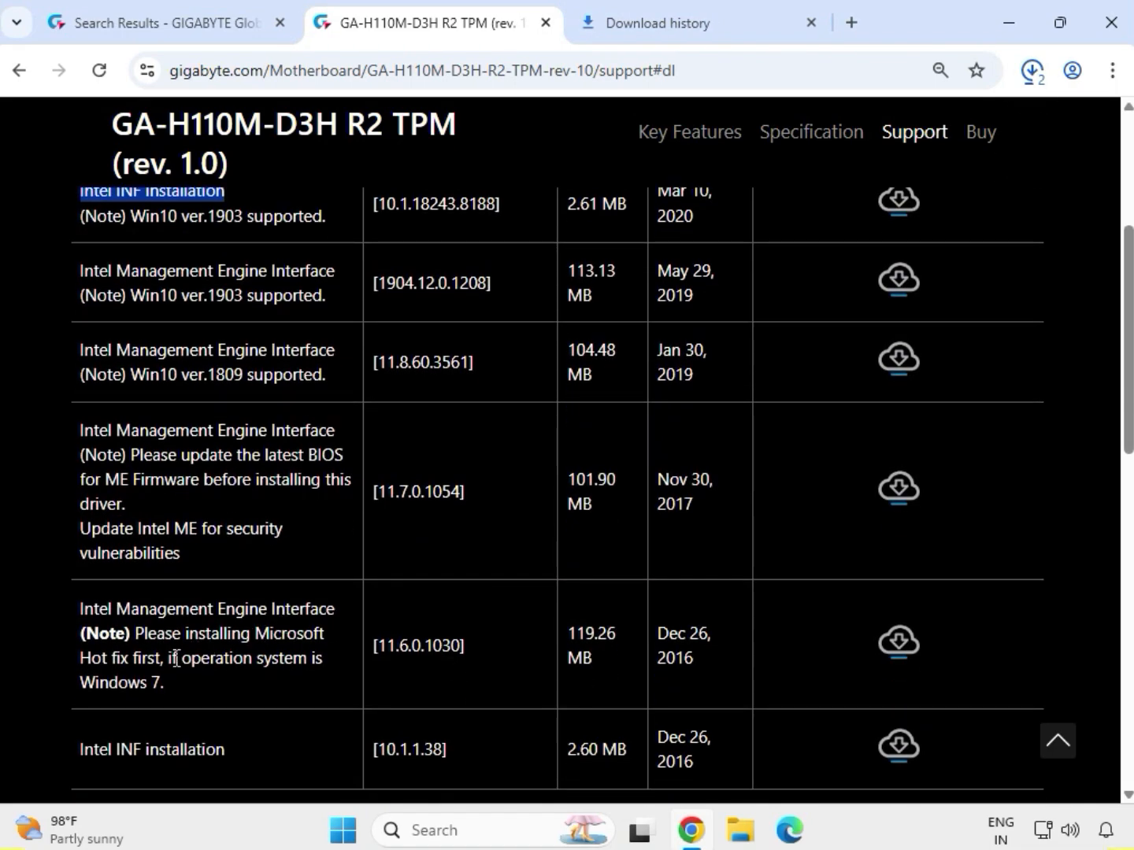
{"action": "scroll", "coordinate": [176, 658], "scroll_direction": "down", "scroll_amount": 2}
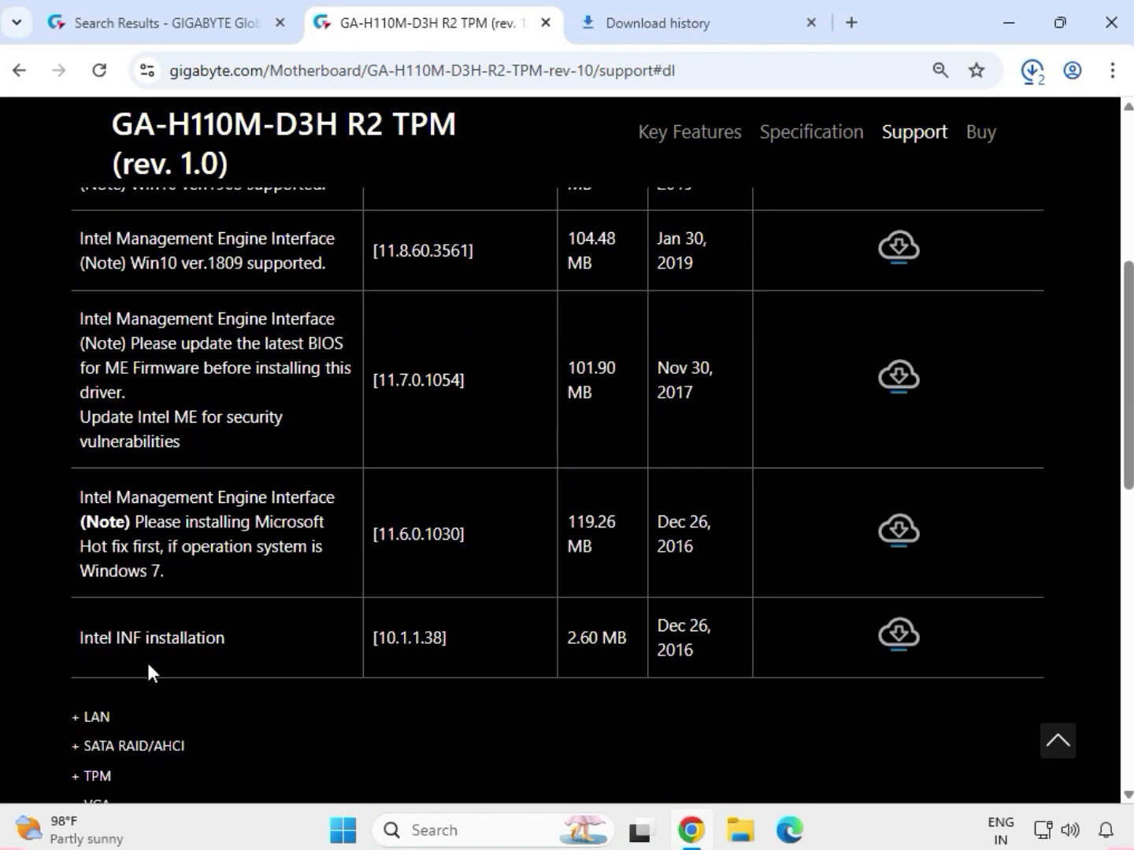
{"action": "left_click", "coordinate": [77, 716]}
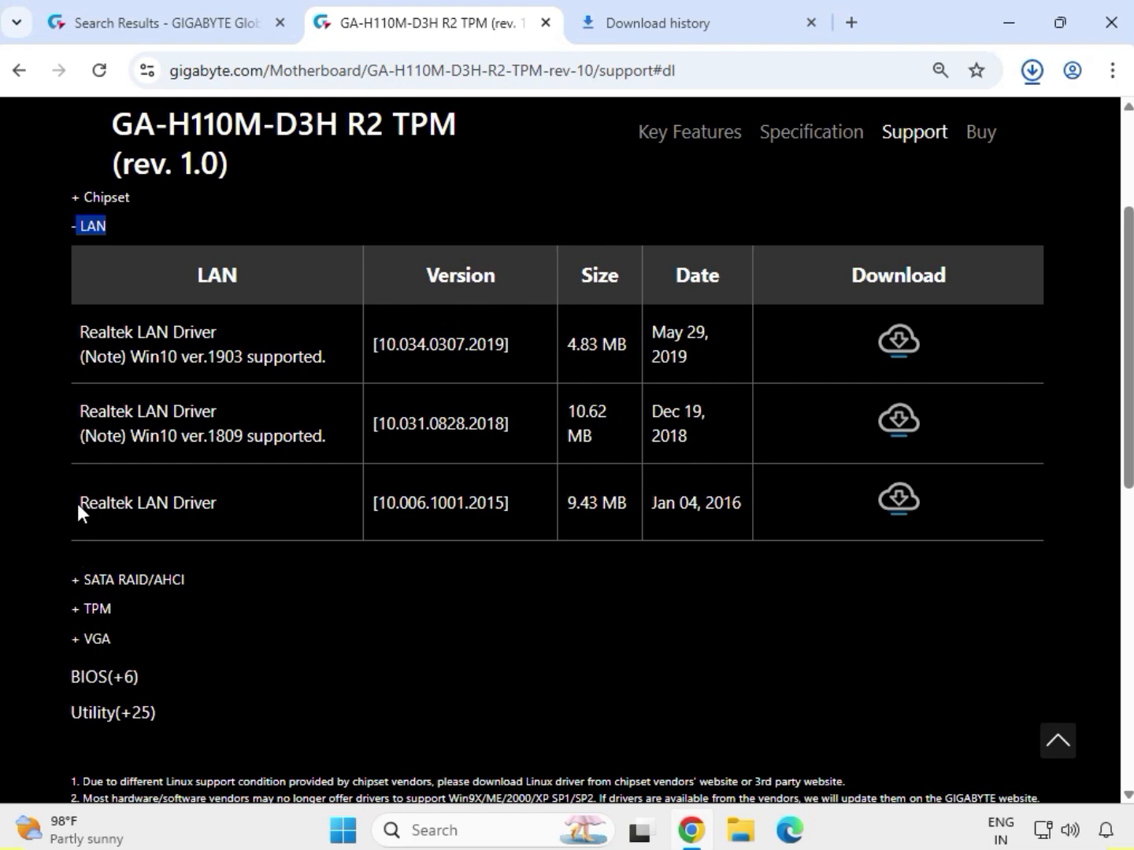
{"action": "left_click_drag", "start_coordinate": [77, 503], "coordinate": [247, 512]}
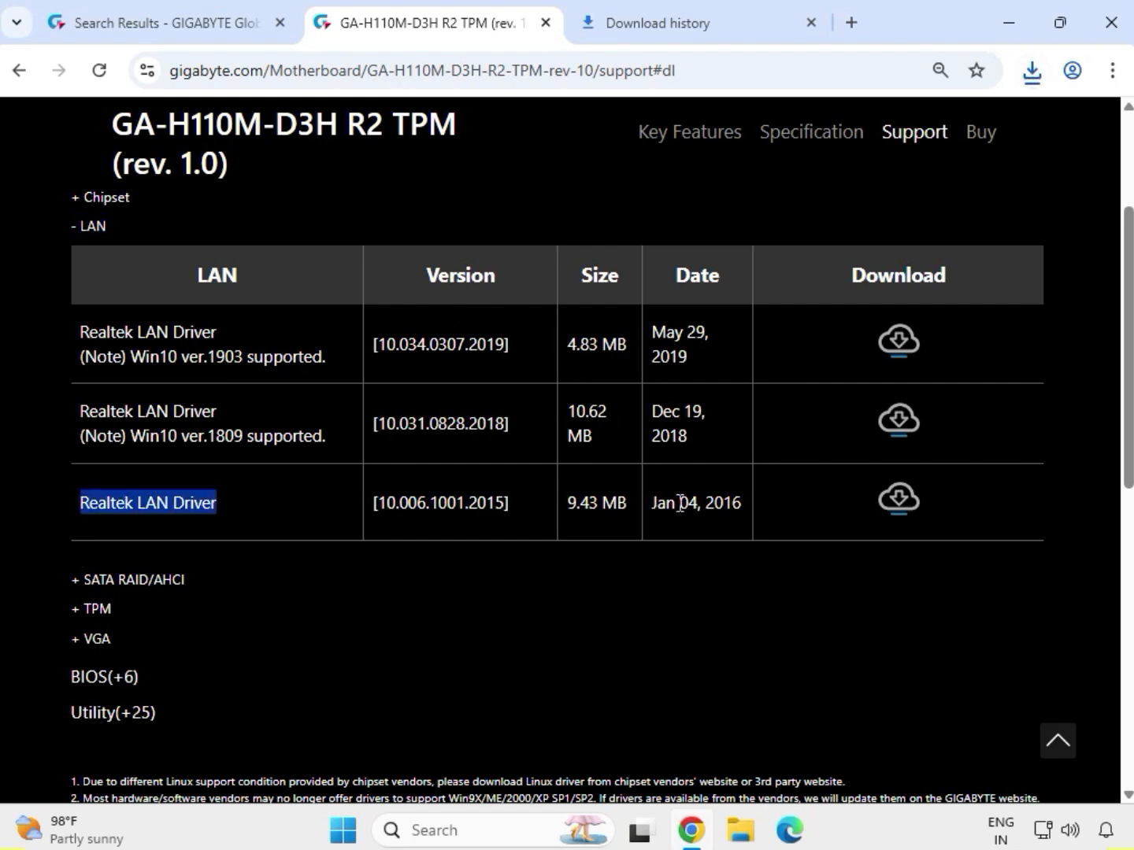
{"action": "left_click_drag", "start_coordinate": [834, 490], "coordinate": [923, 488]}
{"action": "left_click", "coordinate": [909, 504]}
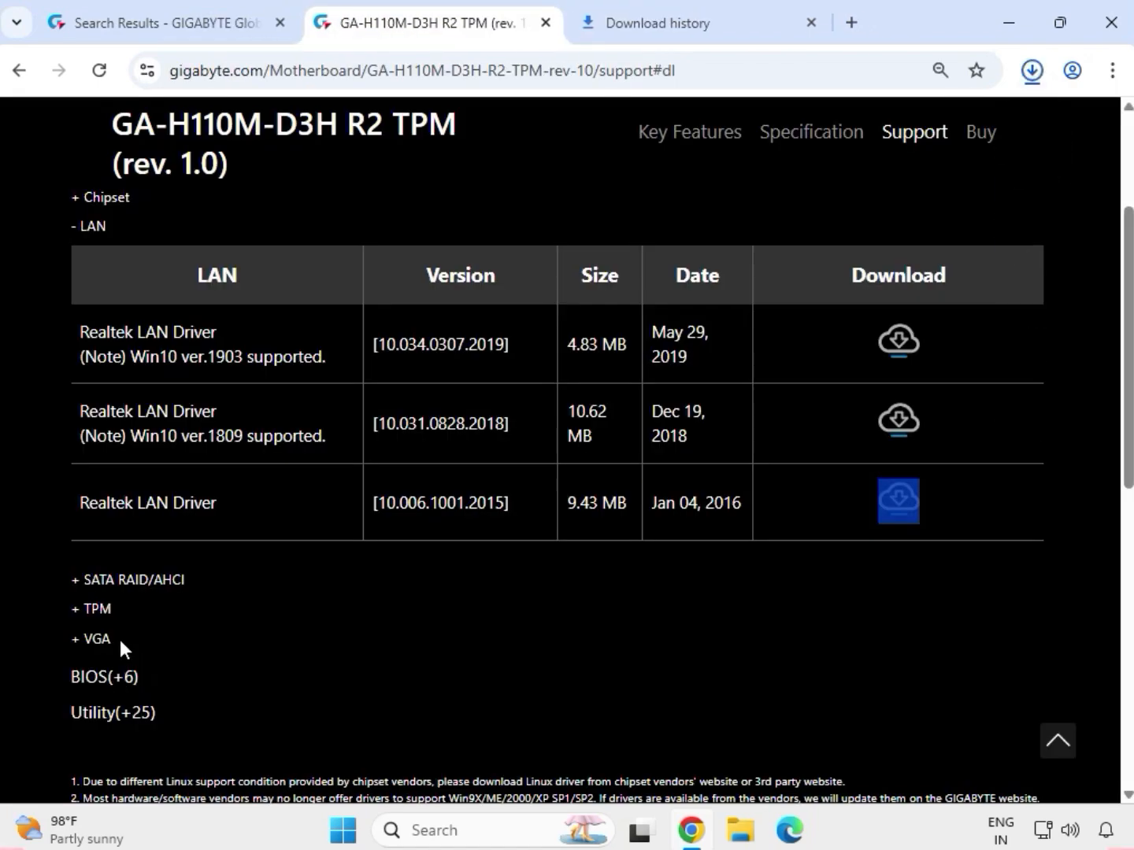
Expand the VGA drivers and download Intel VGA Driver version 21.20.16.4550.
{"action": "left_click_drag", "start_coordinate": [120, 640], "coordinate": [87, 643]}
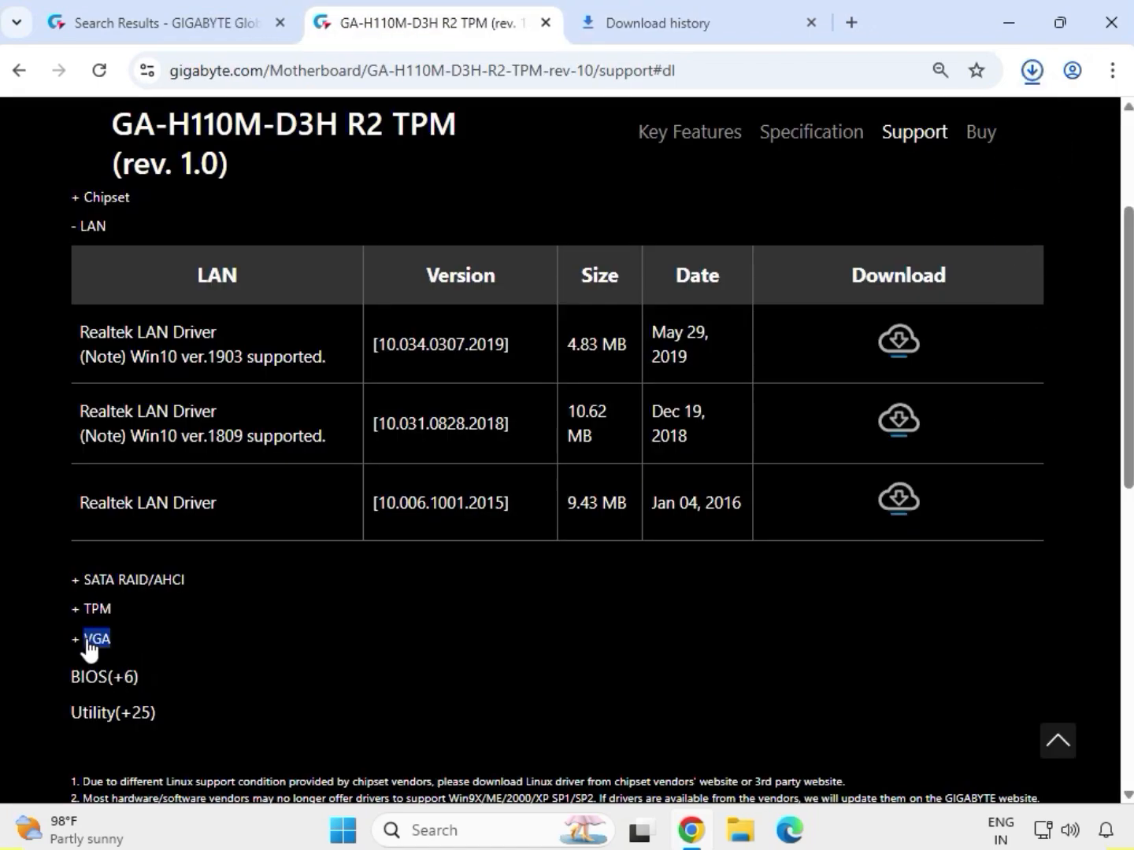
{"action": "left_click", "coordinate": [89, 644]}
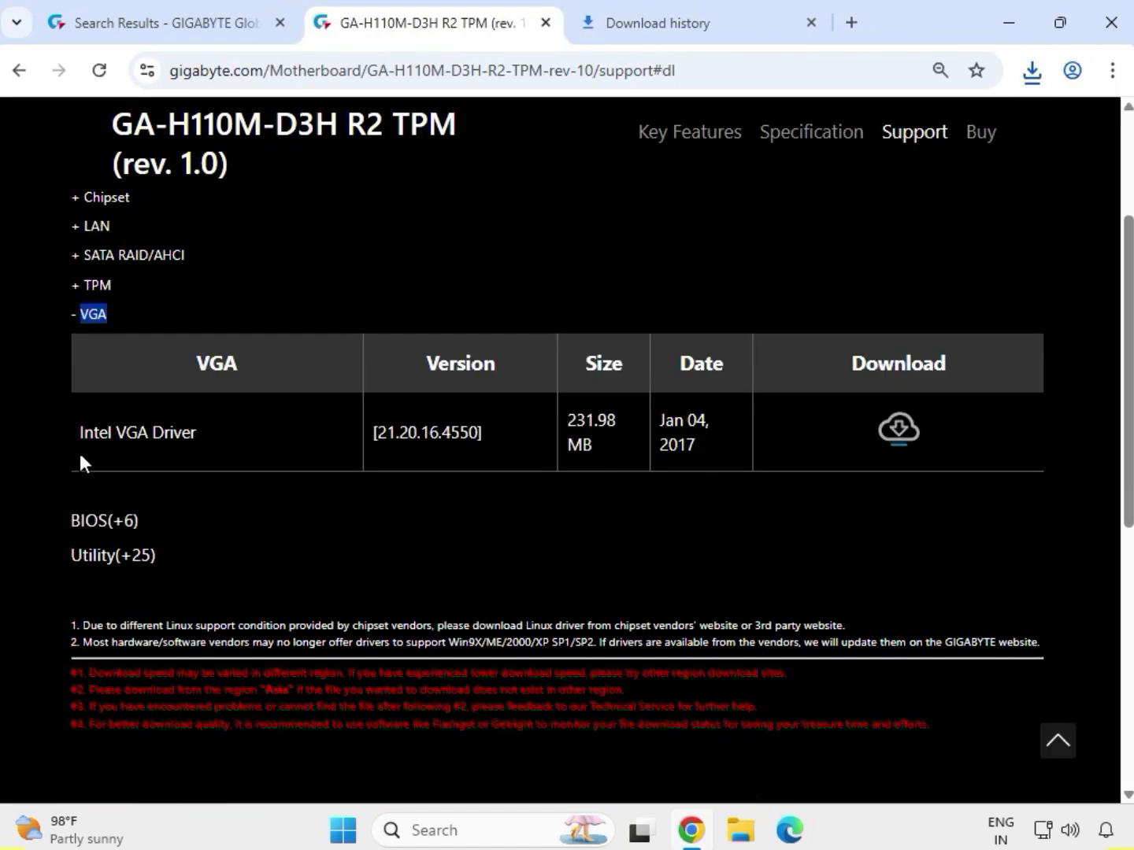
{"action": "left_click_drag", "start_coordinate": [78, 422], "coordinate": [237, 436]}
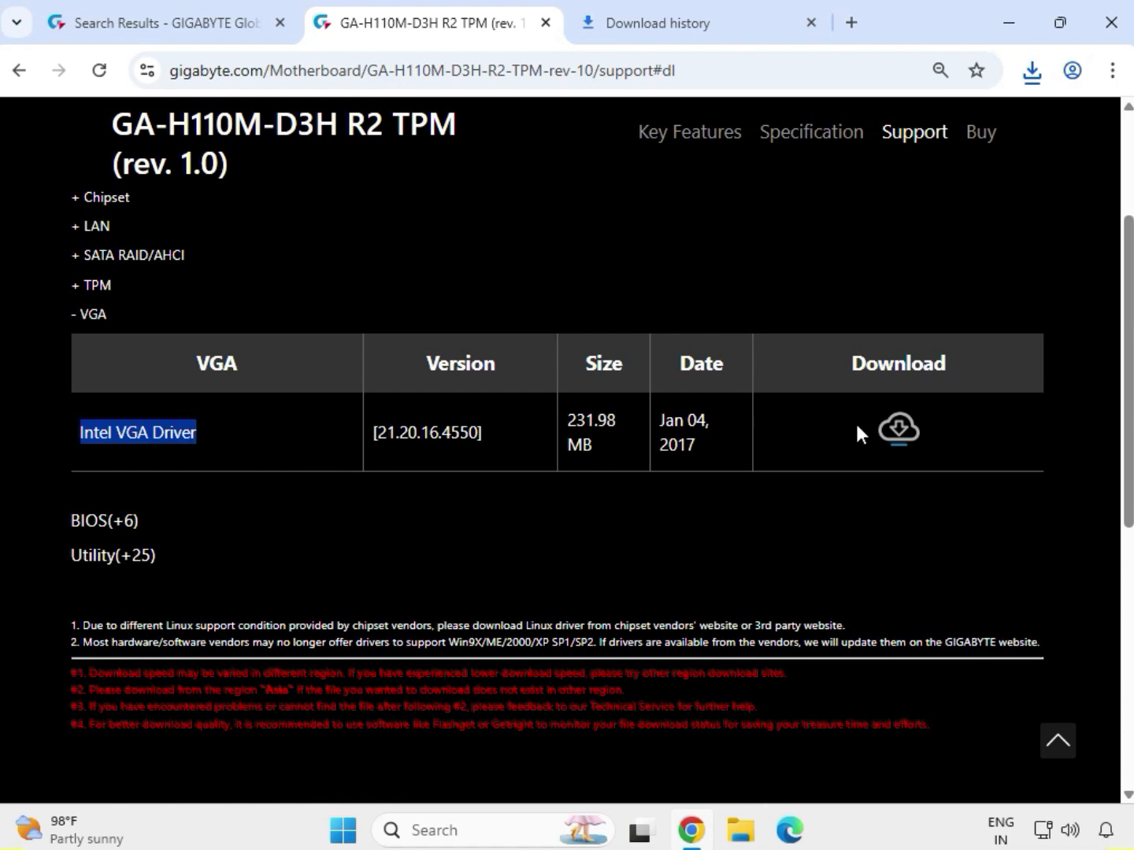
{"action": "left_click", "coordinate": [883, 431]}
Review the TPM driver entry and show the downloaded chipset archive in its File Explorer folder.
{"action": "left_click", "coordinate": [99, 290]}
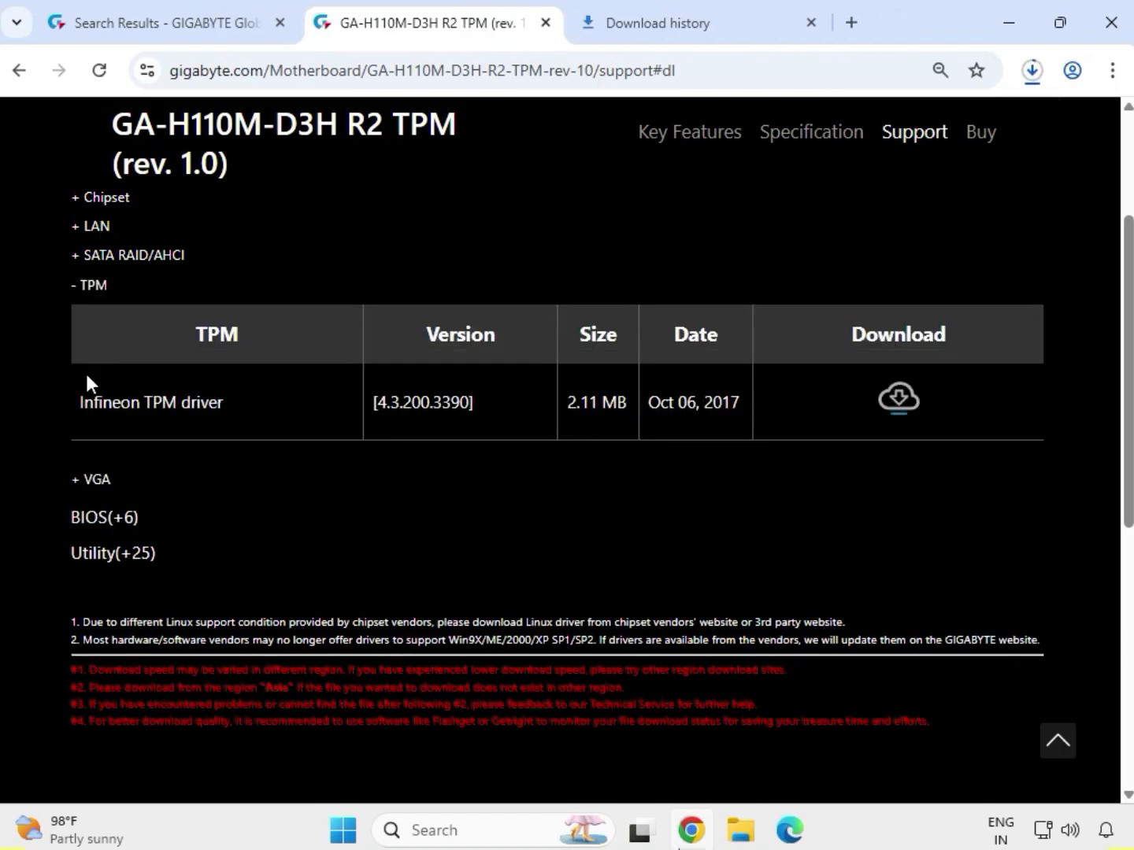
{"action": "left_click_drag", "start_coordinate": [77, 392], "coordinate": [958, 401]}
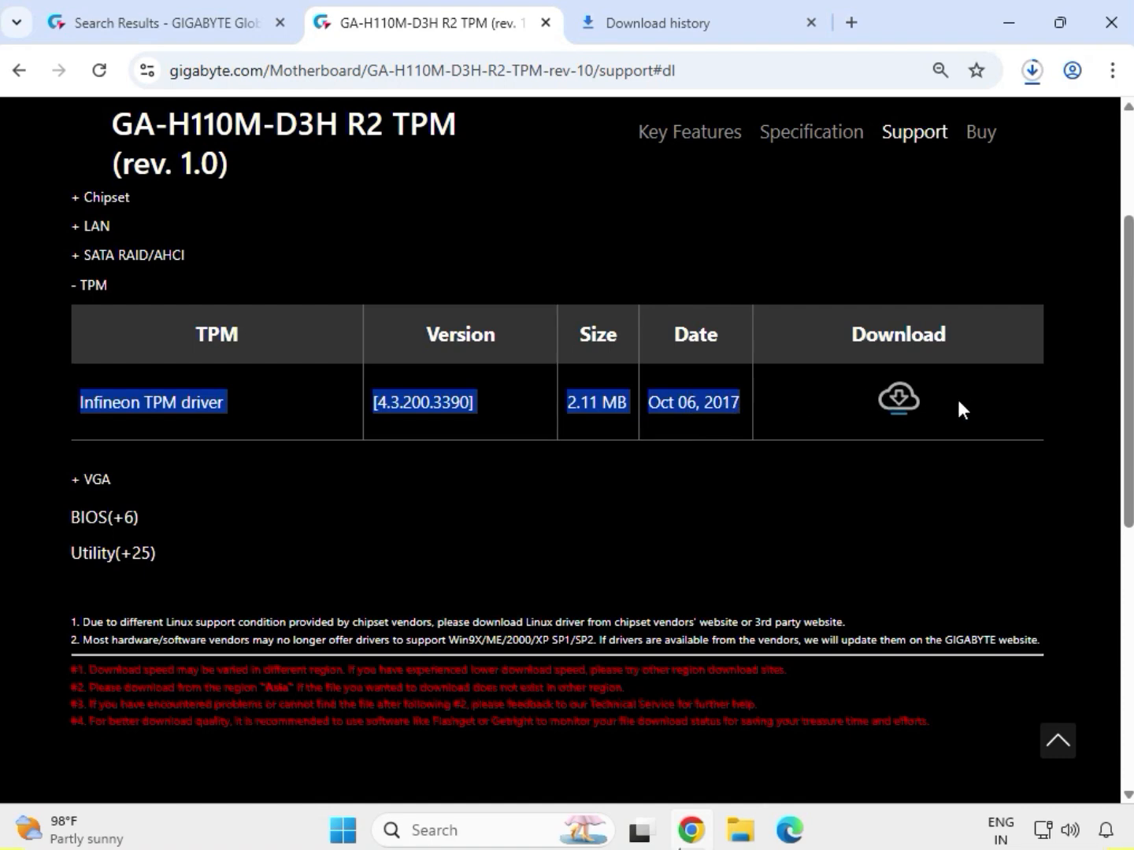
{"action": "left_click", "coordinate": [1038, 73]}
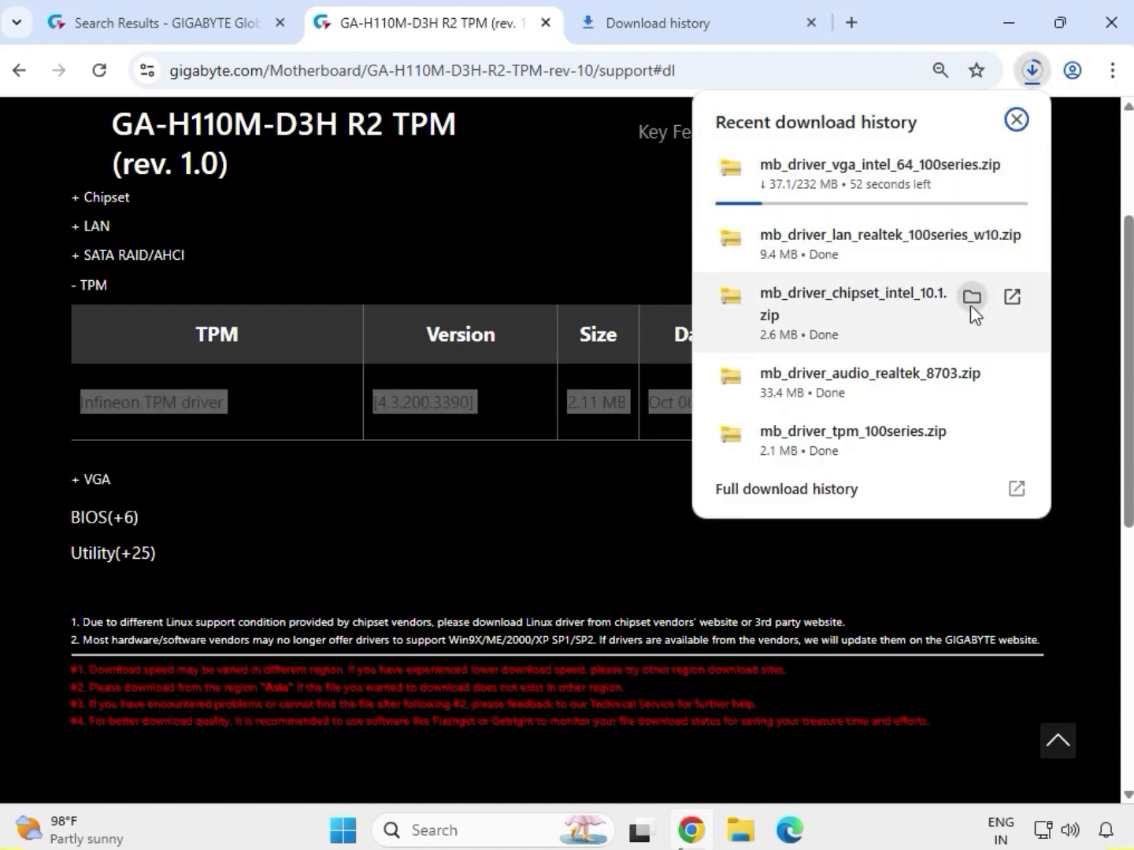
{"action": "left_click", "coordinate": [972, 296]}
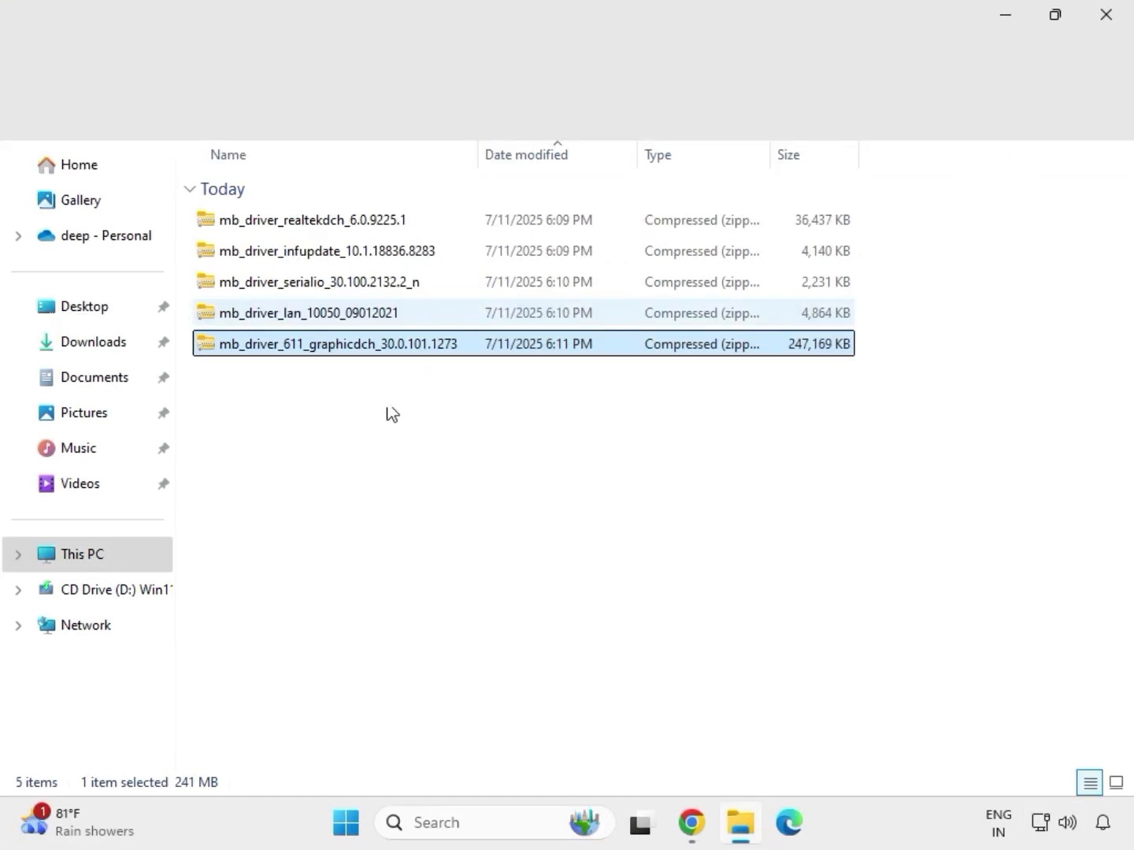
Extract the mb_driver_611_graphicdch_30.0.101.1273 archive to its default destination and close the window with the extracted files.
{"action": "left_click_drag", "start_coordinate": [404, 385], "coordinate": [351, 208]}
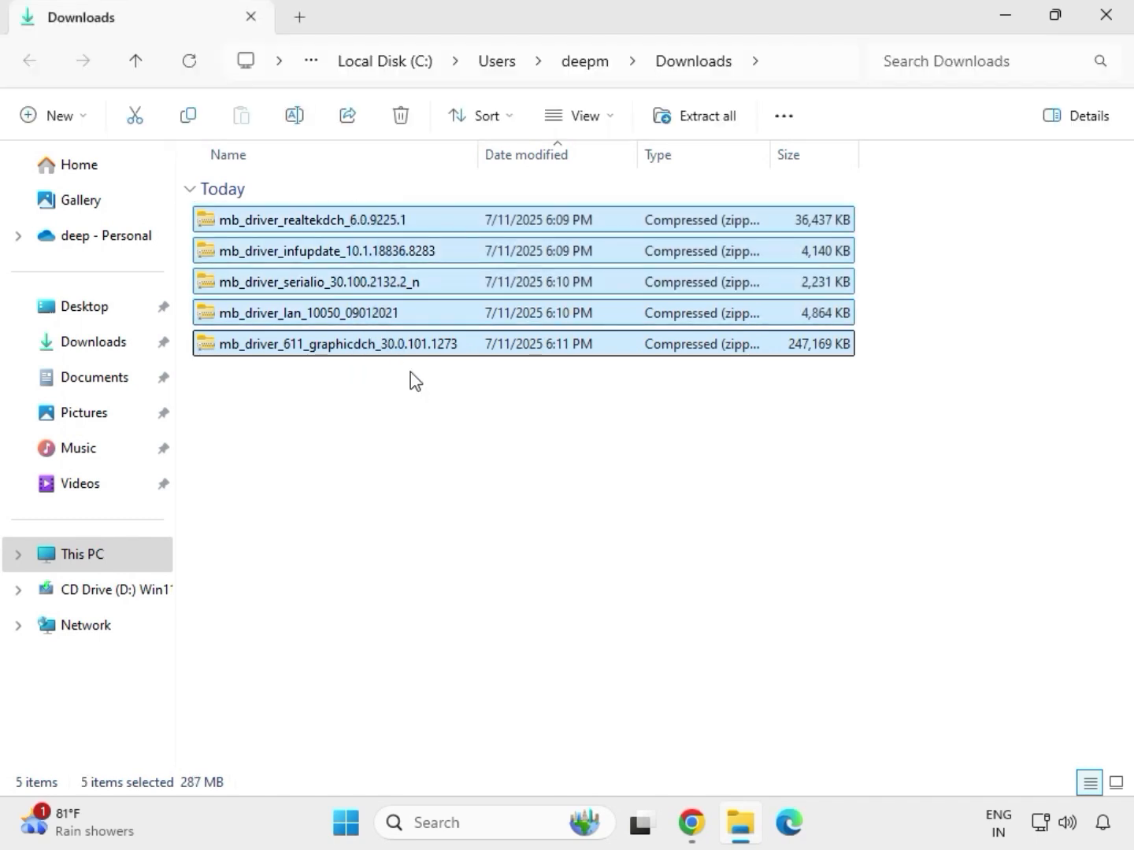
{"action": "left_click", "coordinate": [397, 350]}
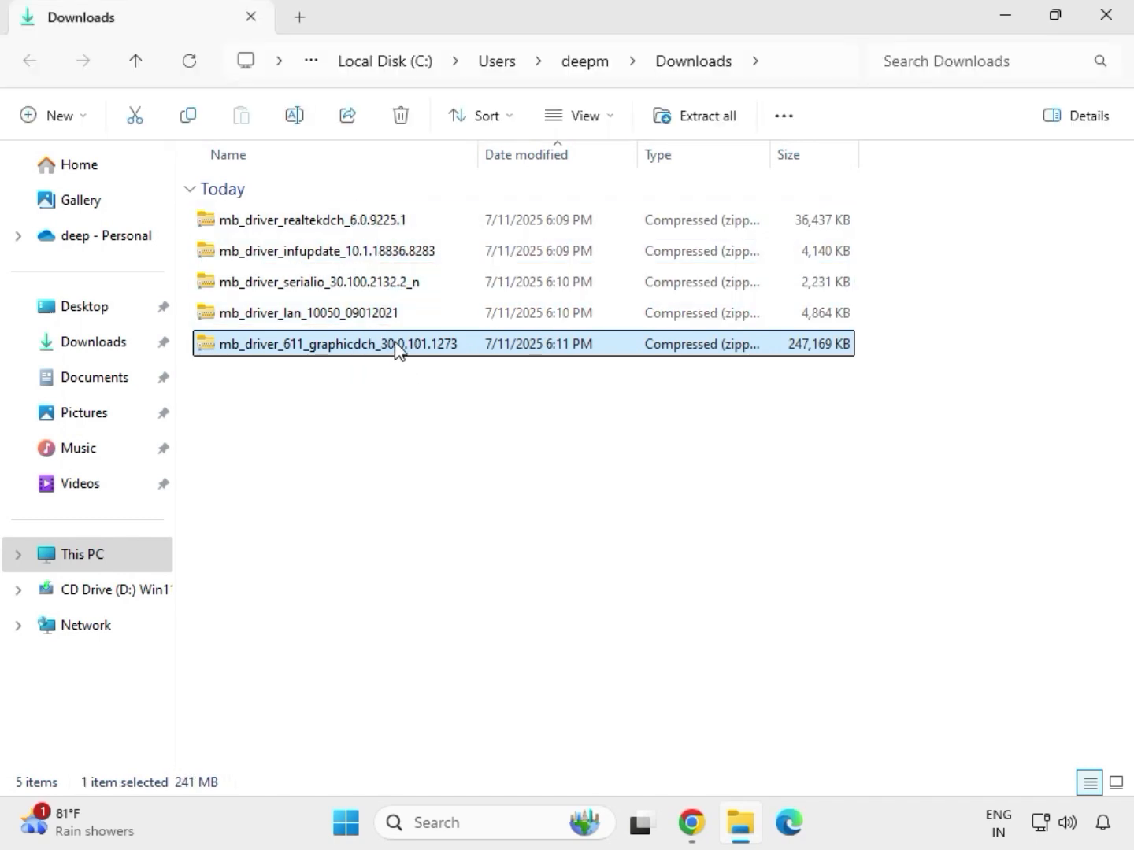
{"action": "right_click", "coordinate": [398, 351]}
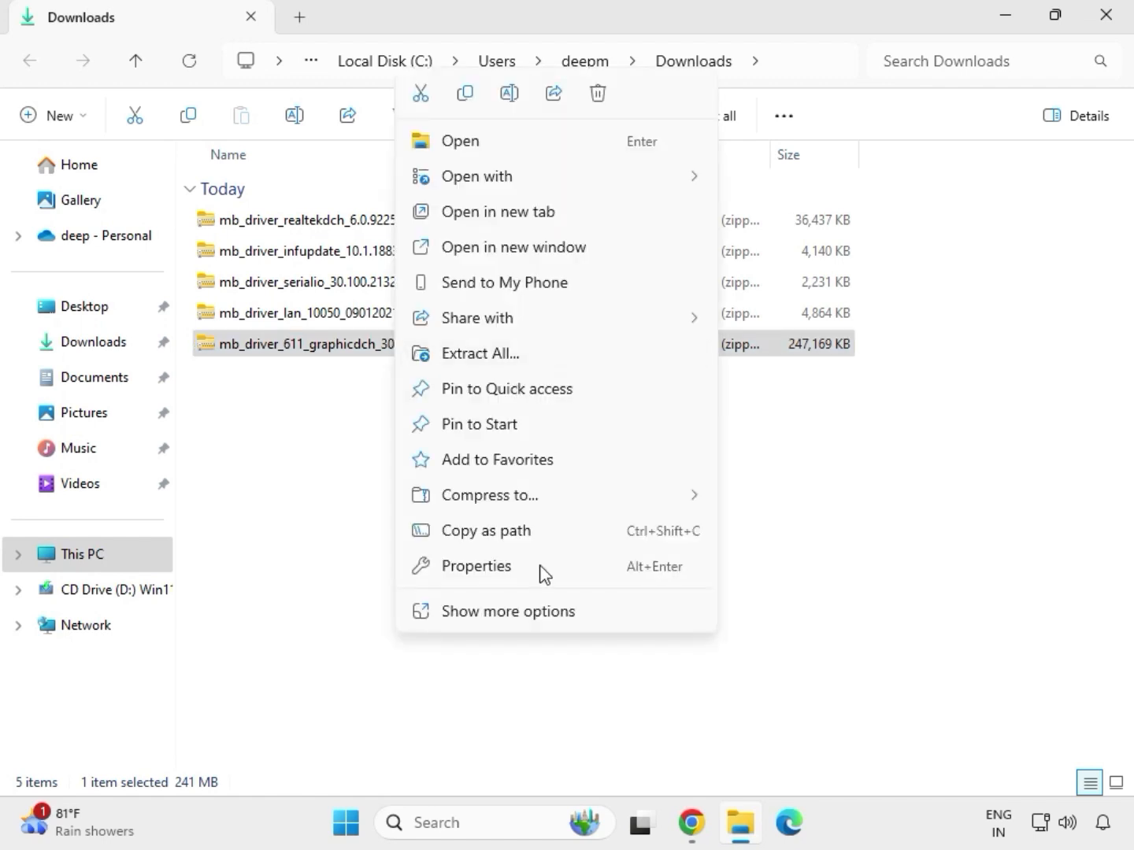
{"action": "left_click", "coordinate": [509, 614]}
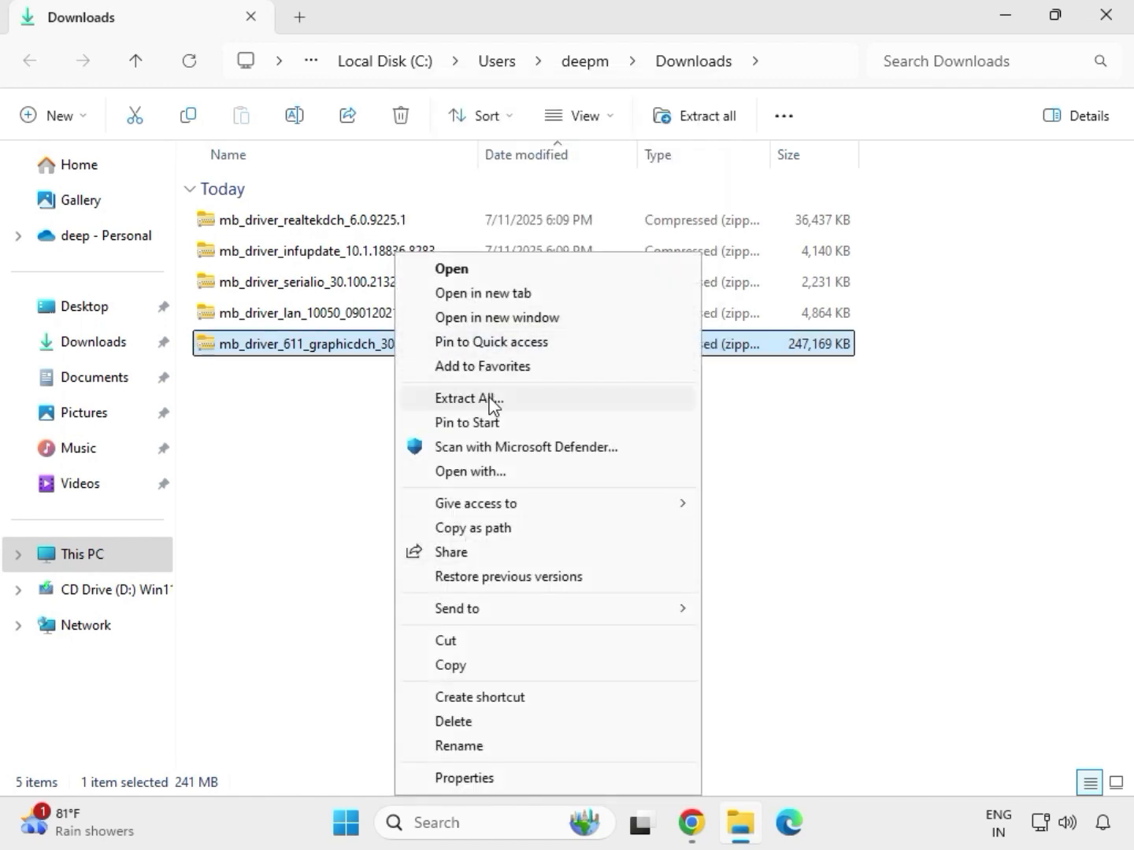
{"action": "left_click", "coordinate": [470, 400]}
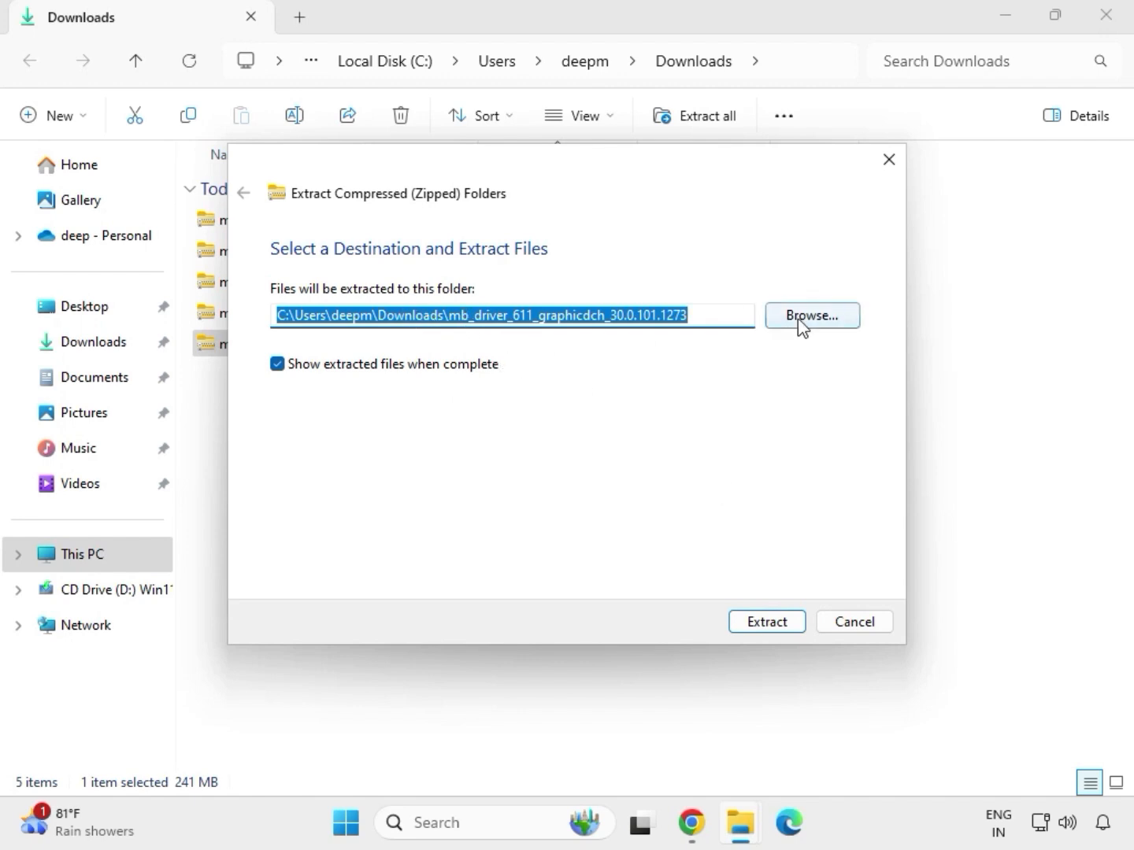
{"action": "left_click", "coordinate": [774, 623]}
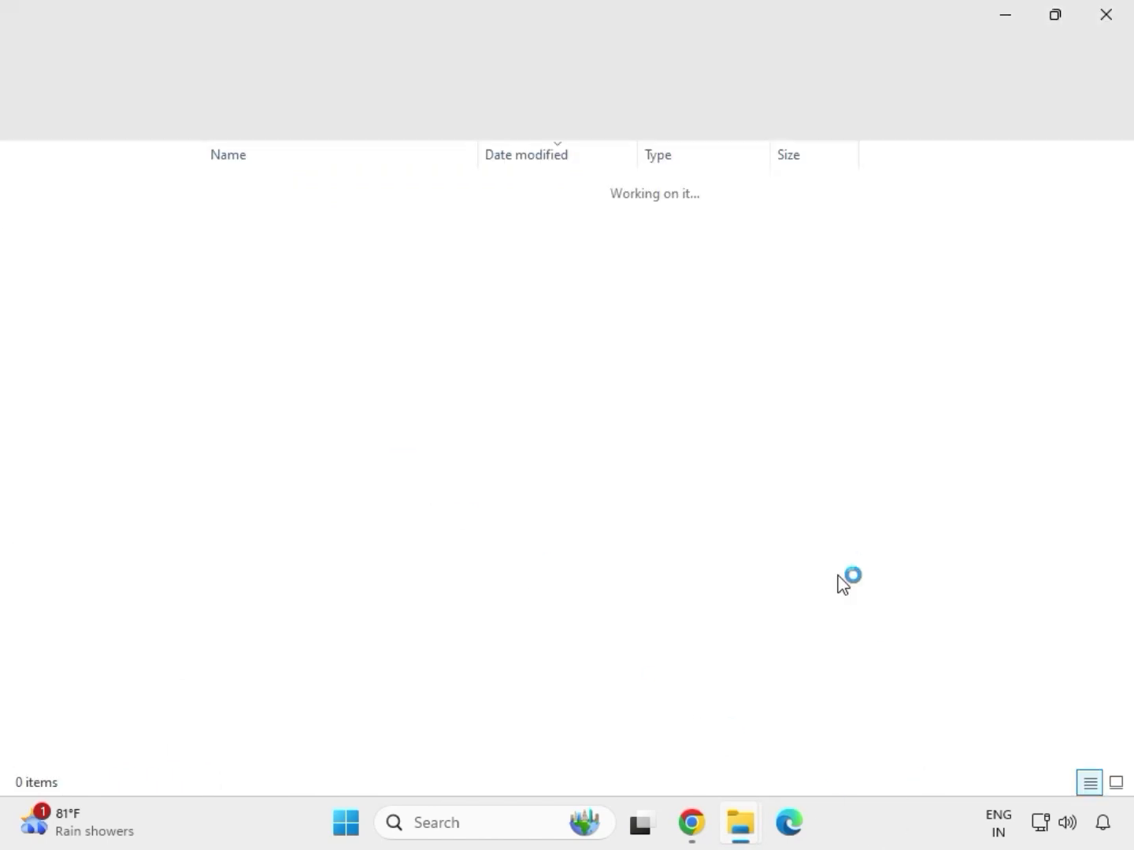
{"action": "left_click", "coordinate": [1104, 18]}
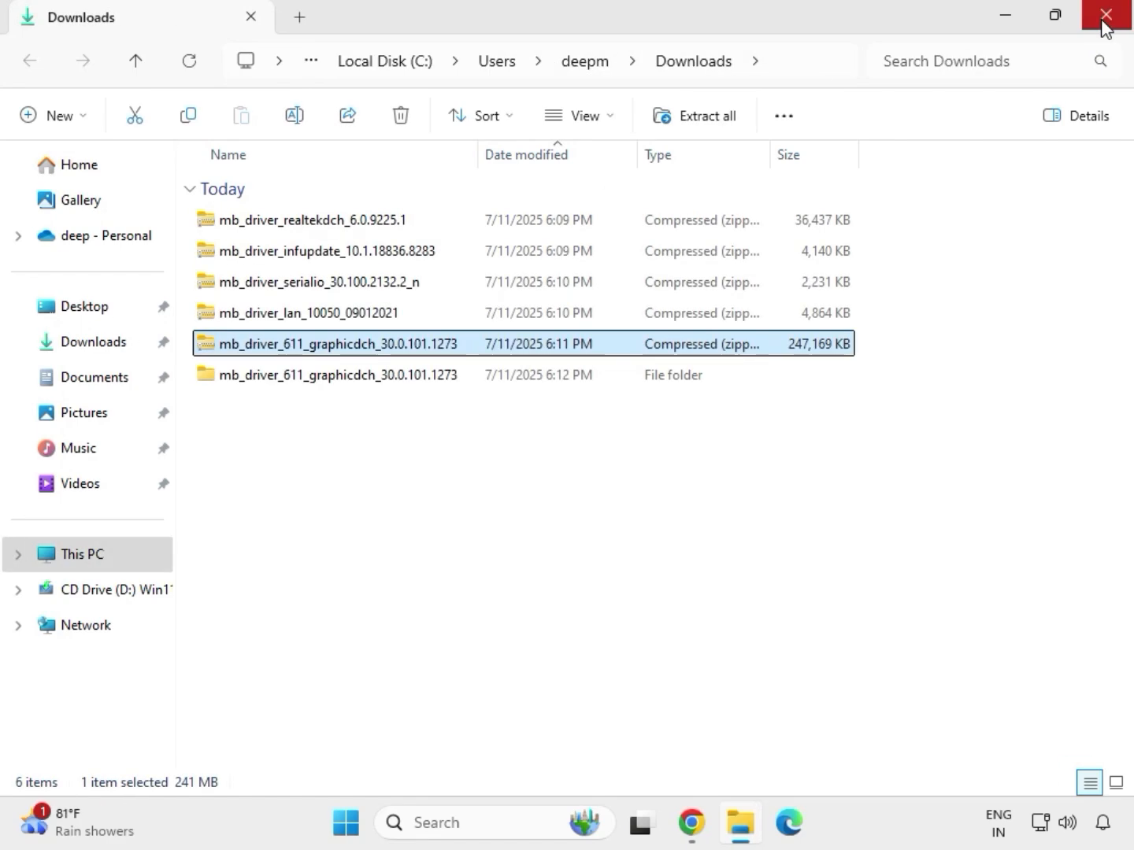
Extract the mb_driver_lan_10050_09012021 archive to its default destination and close the window with the extracted files.
{"action": "left_click", "coordinate": [286, 317]}
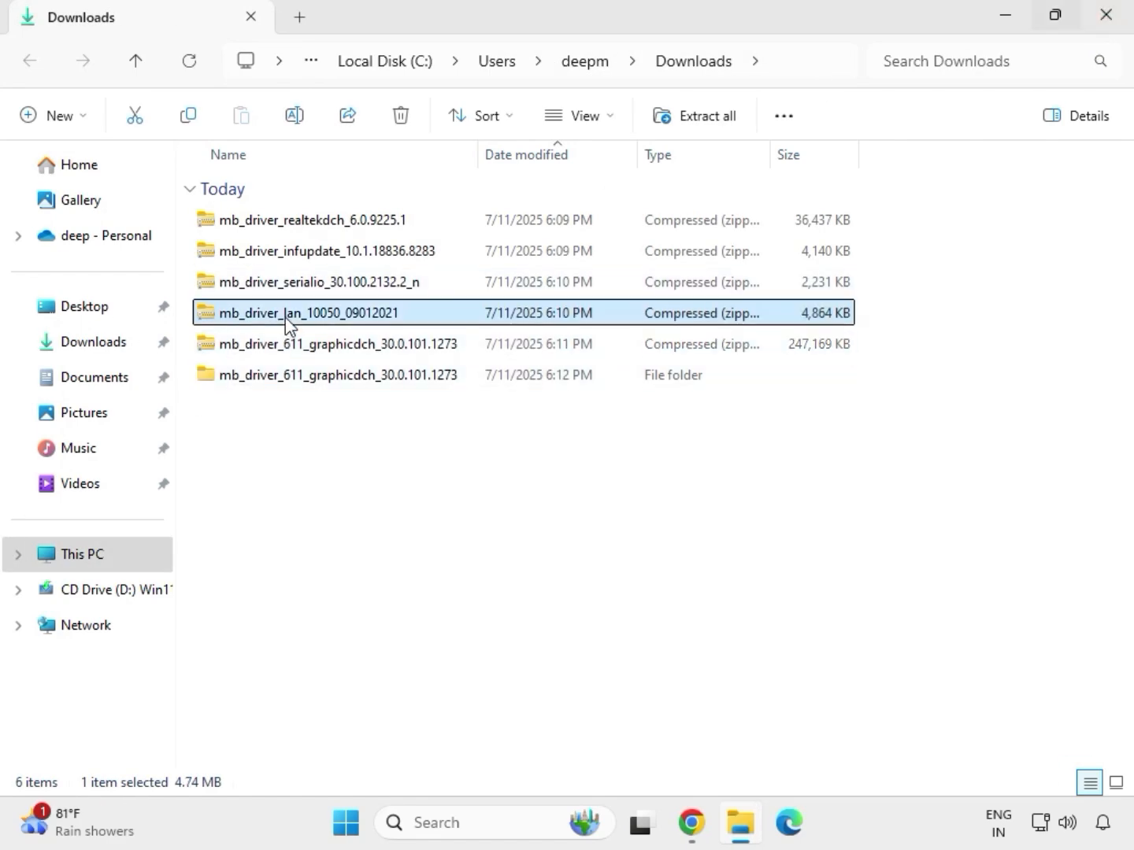
{"action": "right_click", "coordinate": [286, 317]}
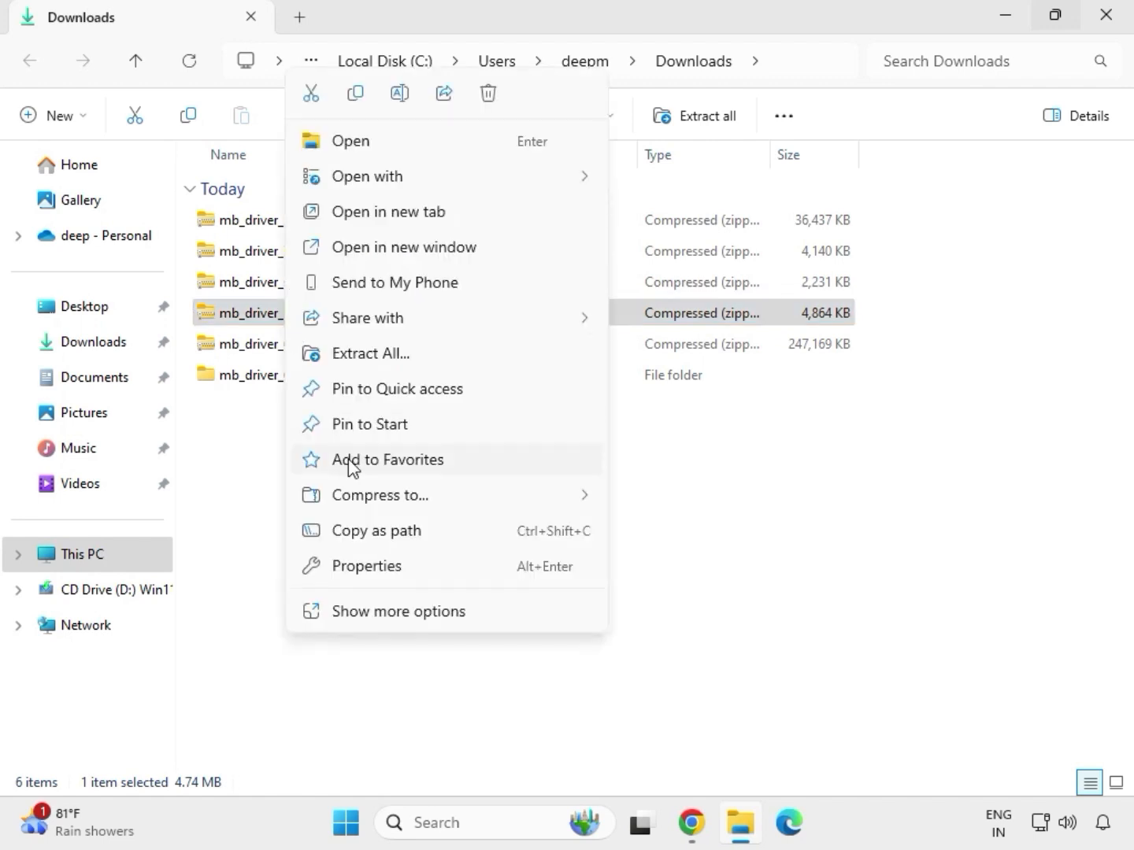
{"action": "left_click", "coordinate": [378, 612]}
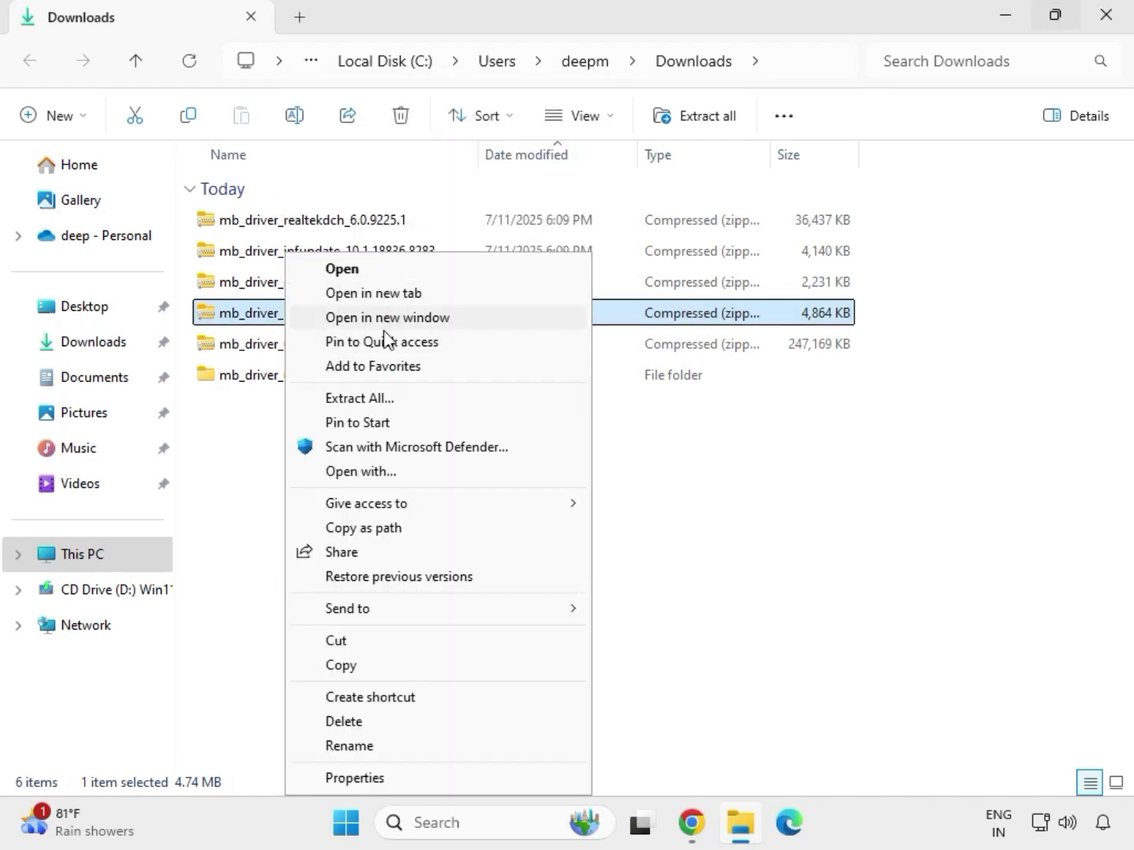
{"action": "left_click", "coordinate": [360, 400]}
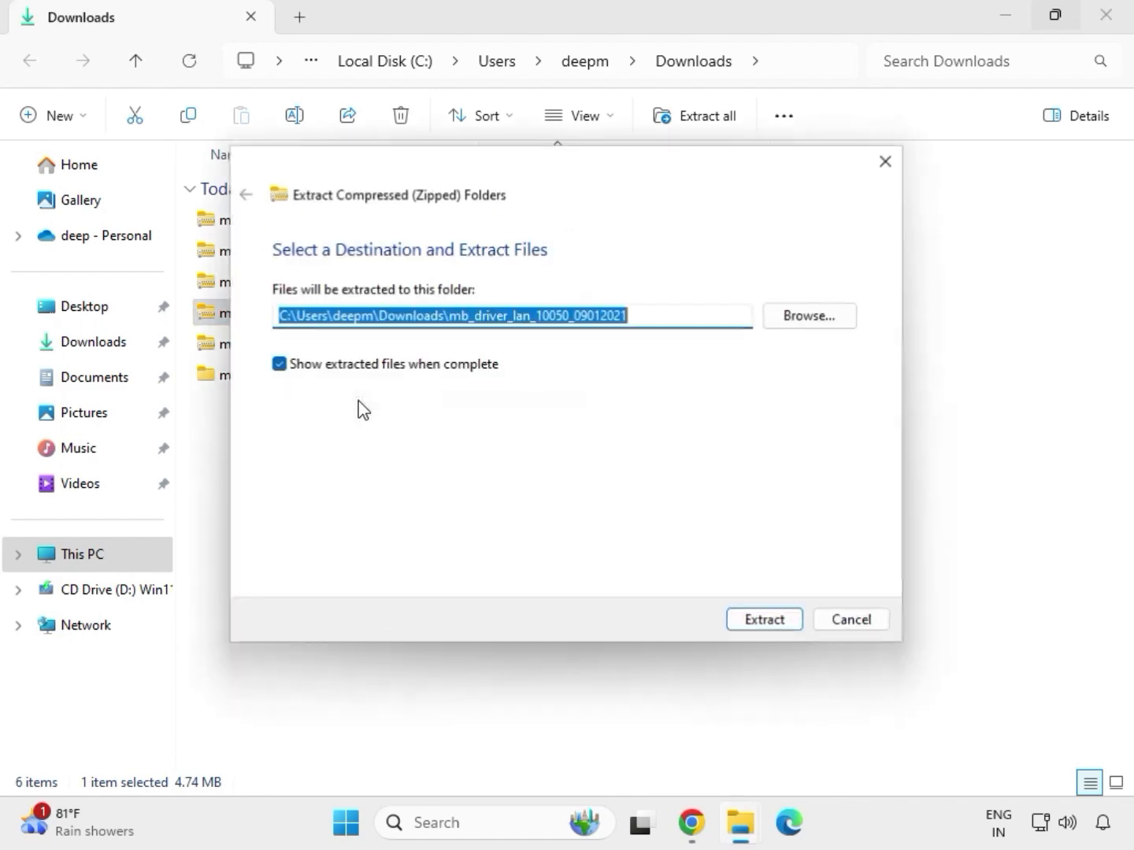
{"action": "left_click", "coordinate": [761, 626]}
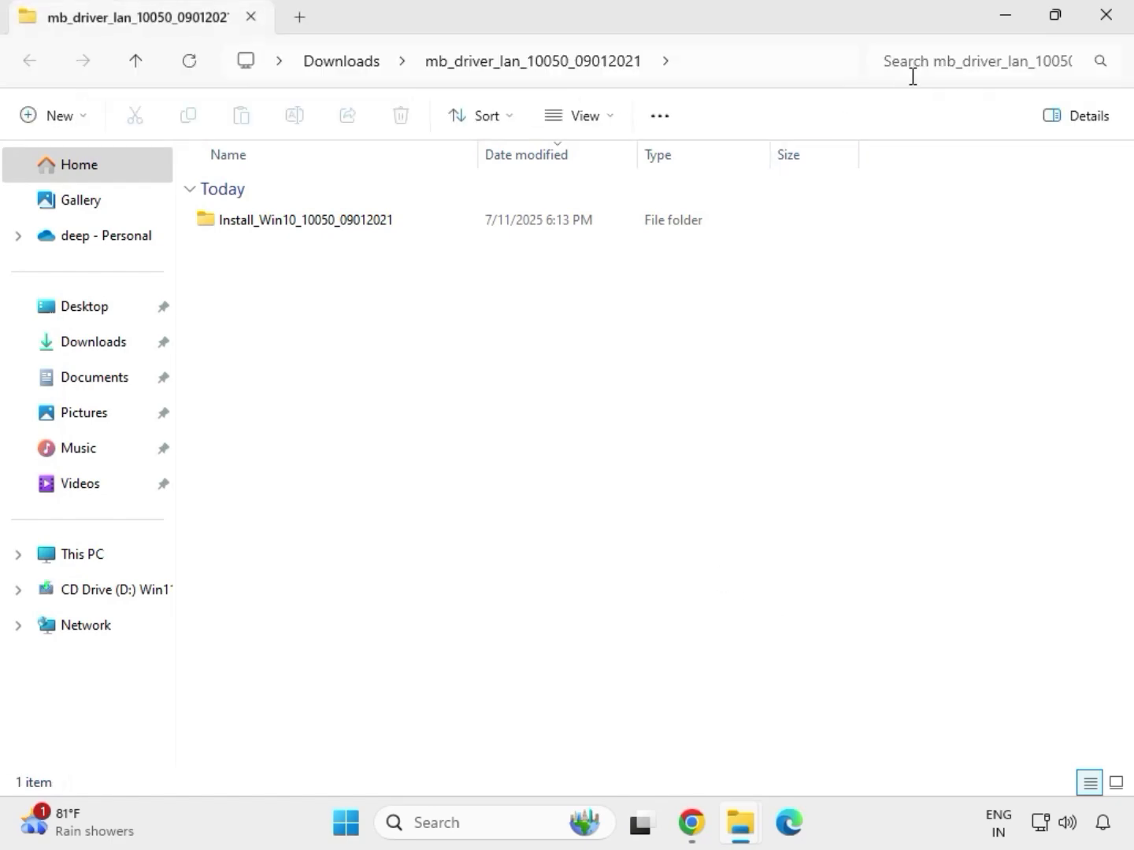
{"action": "left_click", "coordinate": [1108, 18]}
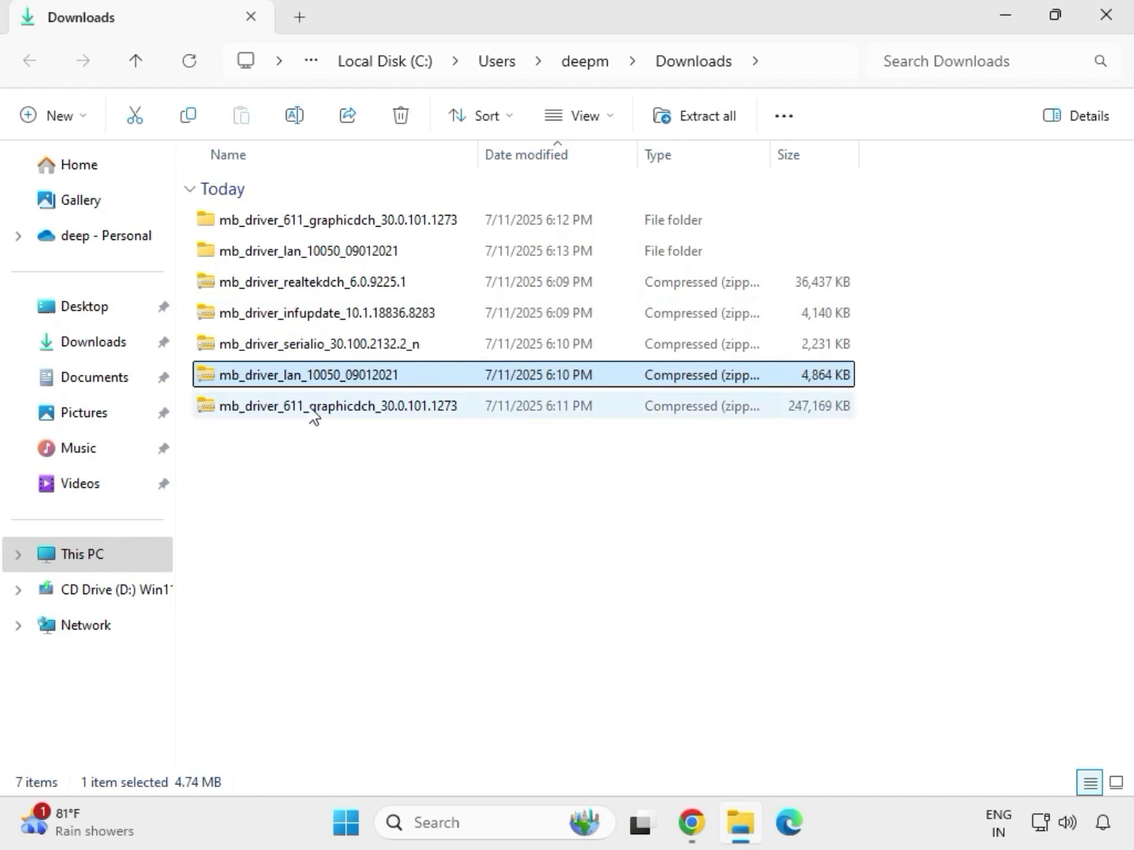
Extract the mb_driver_serialio_30.100.2132.2_n archive to its default destination and close the window with the extracted files.
{"action": "left_click", "coordinate": [281, 349]}
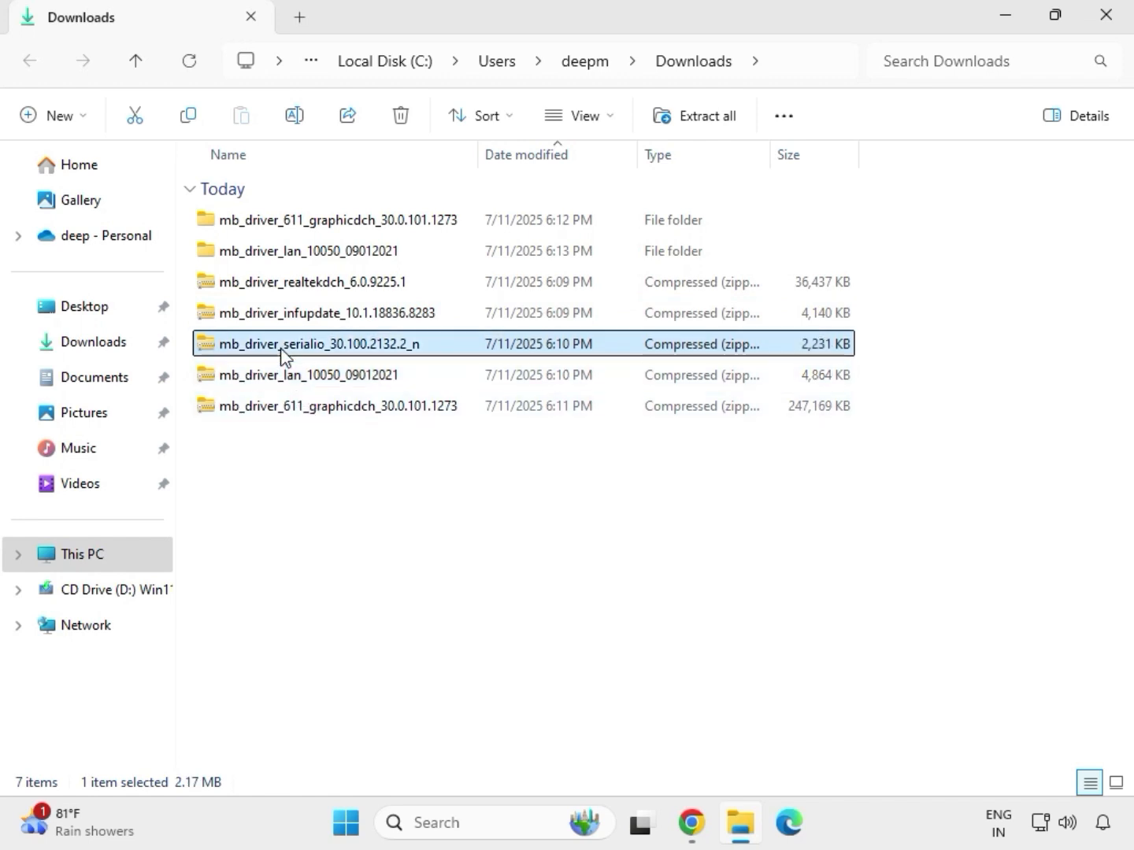
{"action": "right_click", "coordinate": [284, 355]}
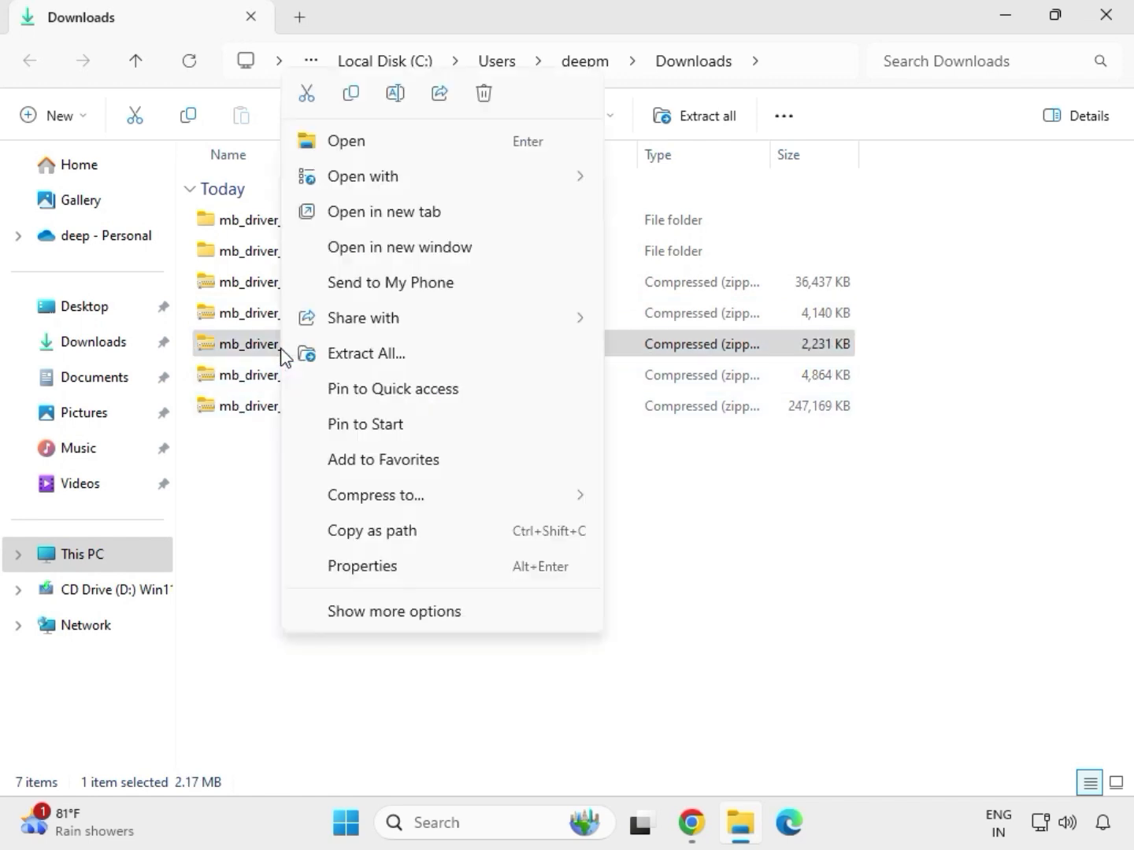
{"action": "left_click", "coordinate": [347, 356]}
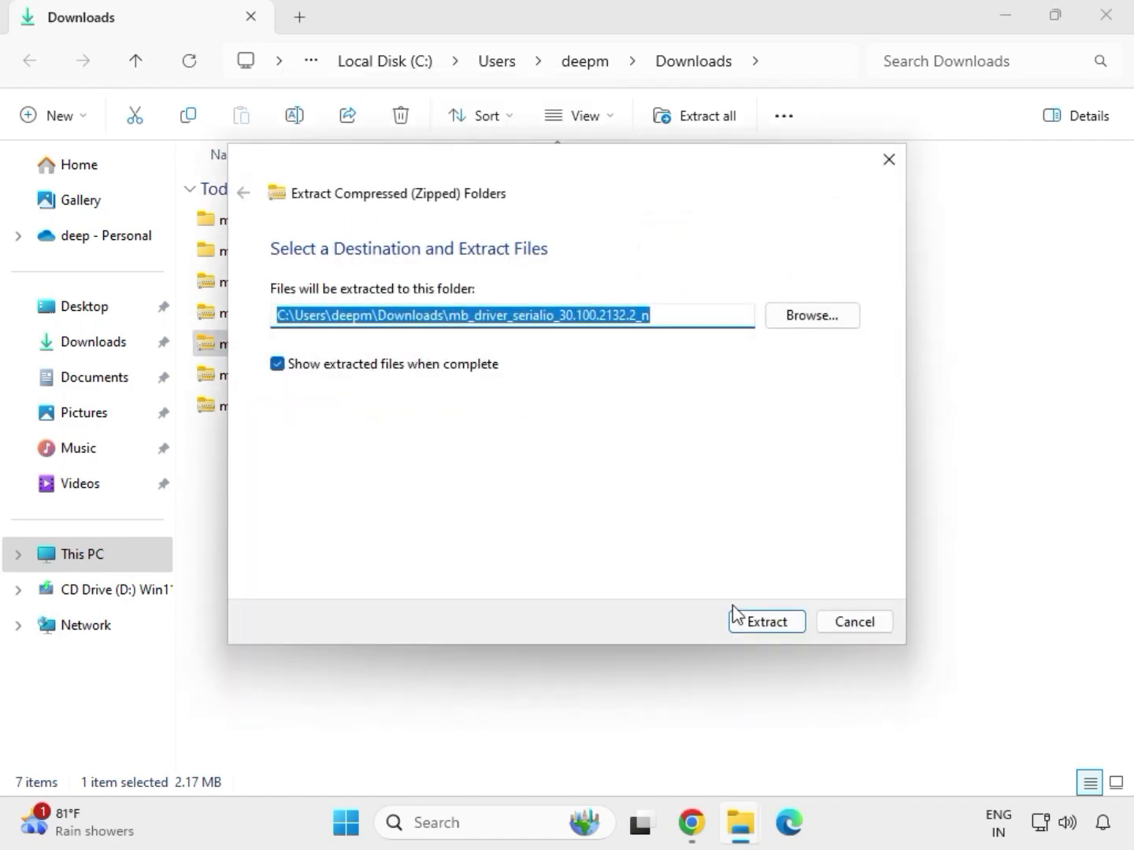
{"action": "left_click", "coordinate": [759, 623]}
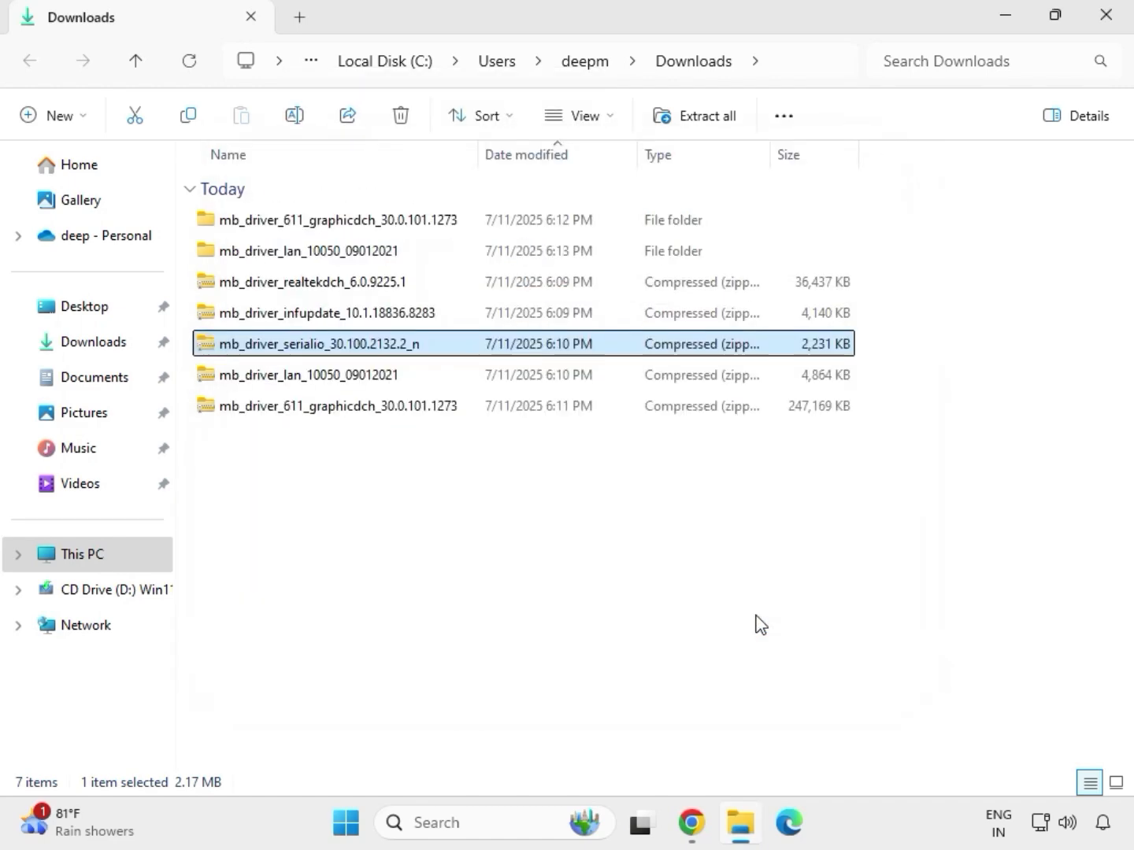
{"action": "left_click", "coordinate": [1106, 21]}
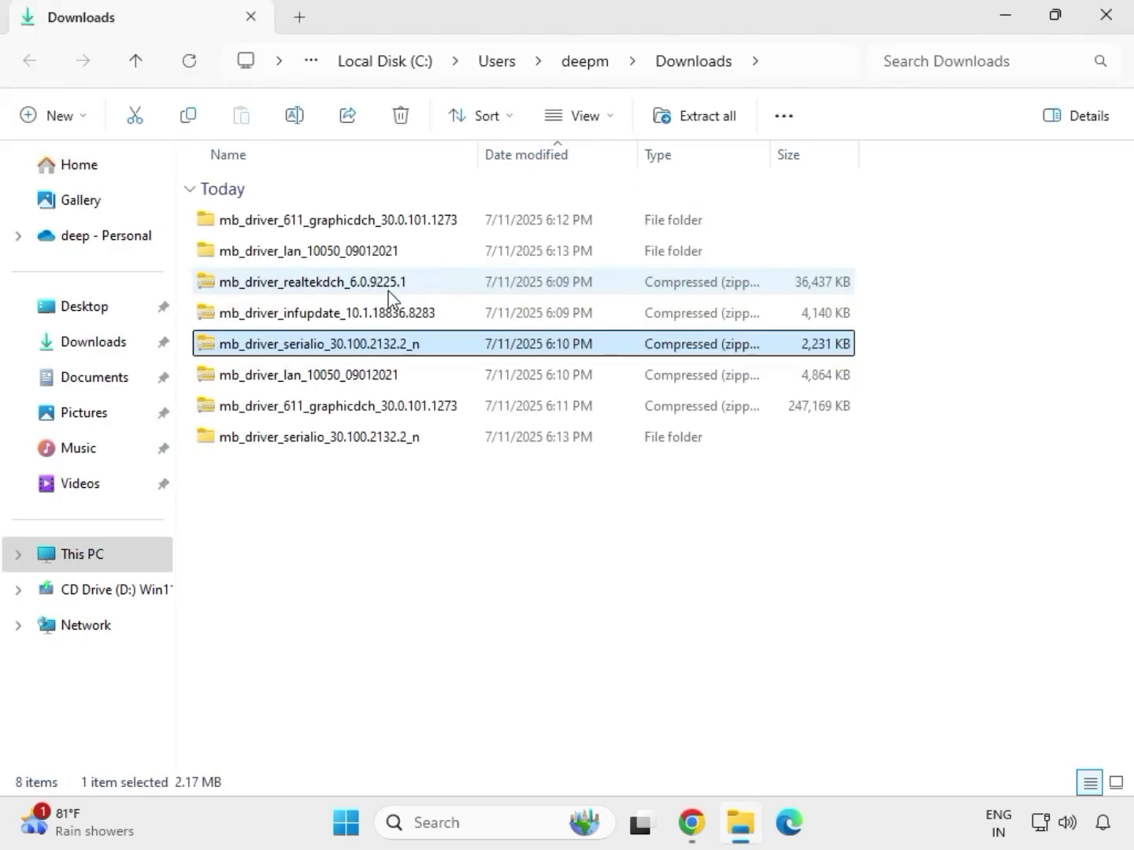
Extract the mb_driver_infupdate_10.1.18836.8283 archive to its default destination and close the window with the extracted files.
{"action": "left_click", "coordinate": [294, 317]}
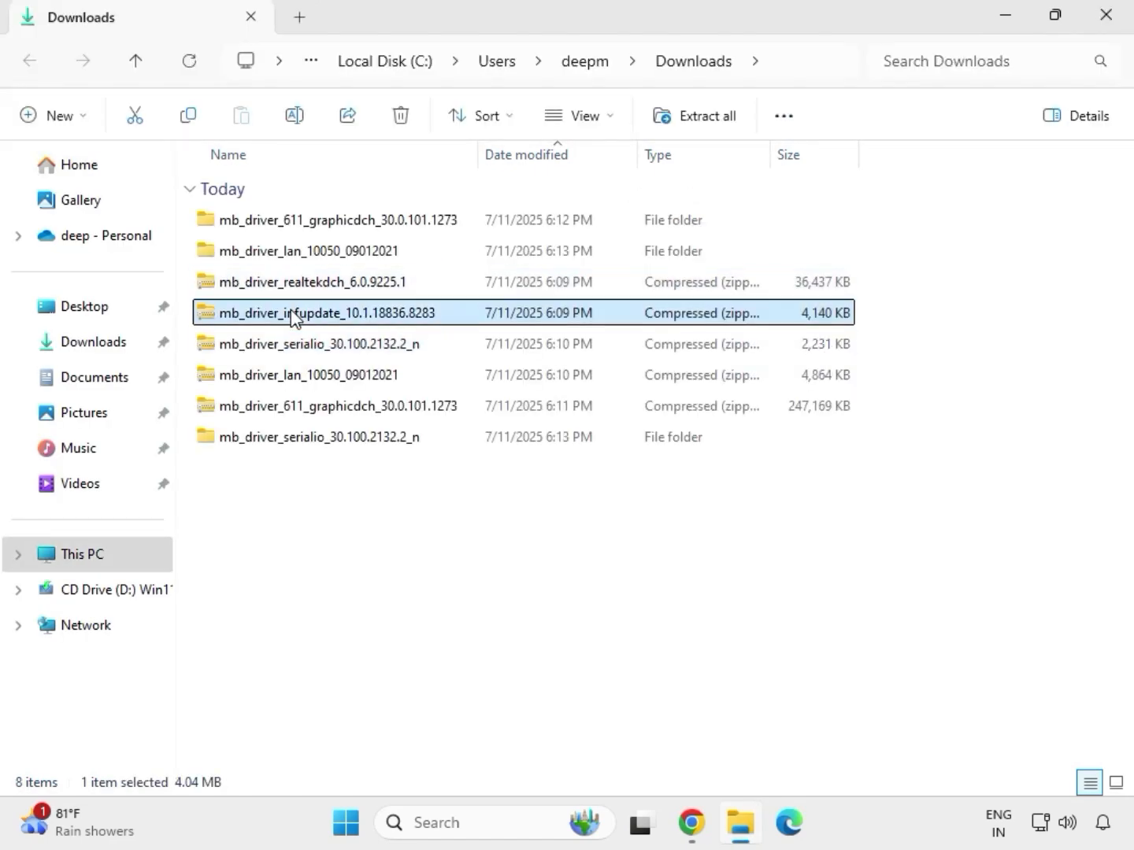
{"action": "right_click", "coordinate": [294, 318]}
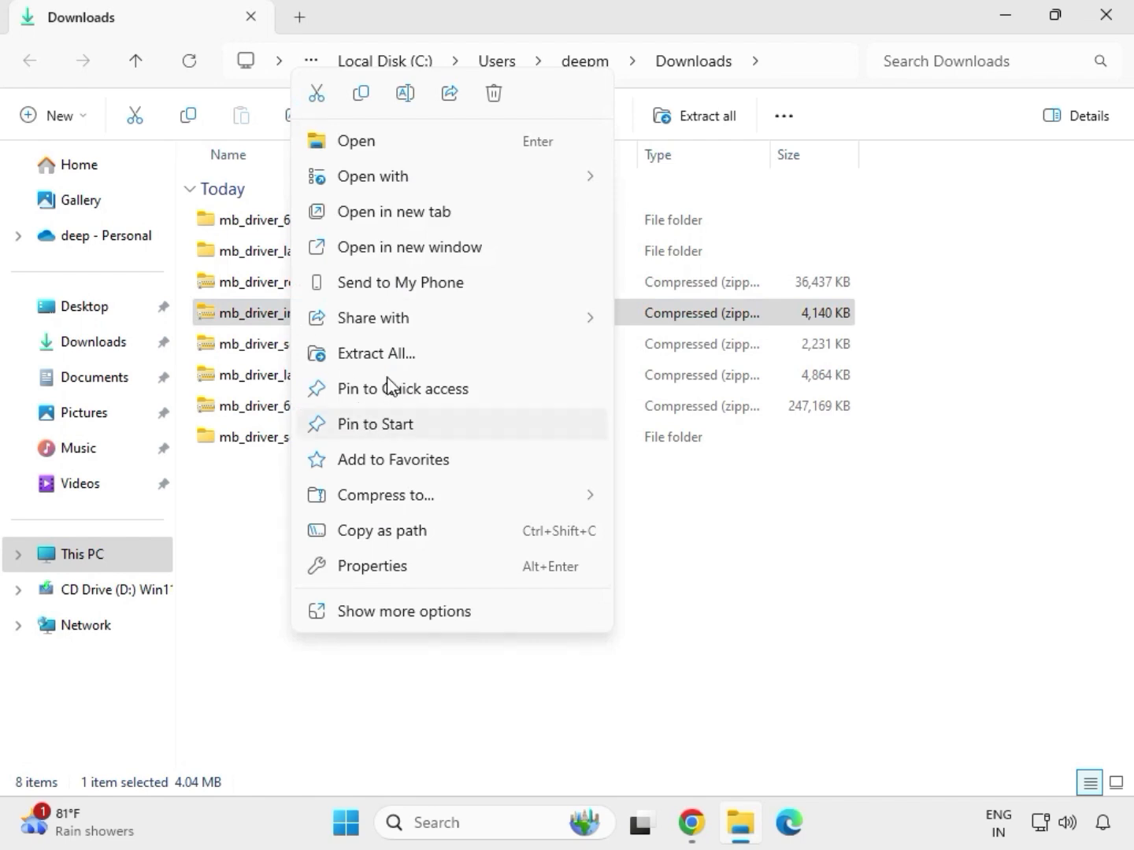
{"action": "left_click", "coordinate": [398, 354]}
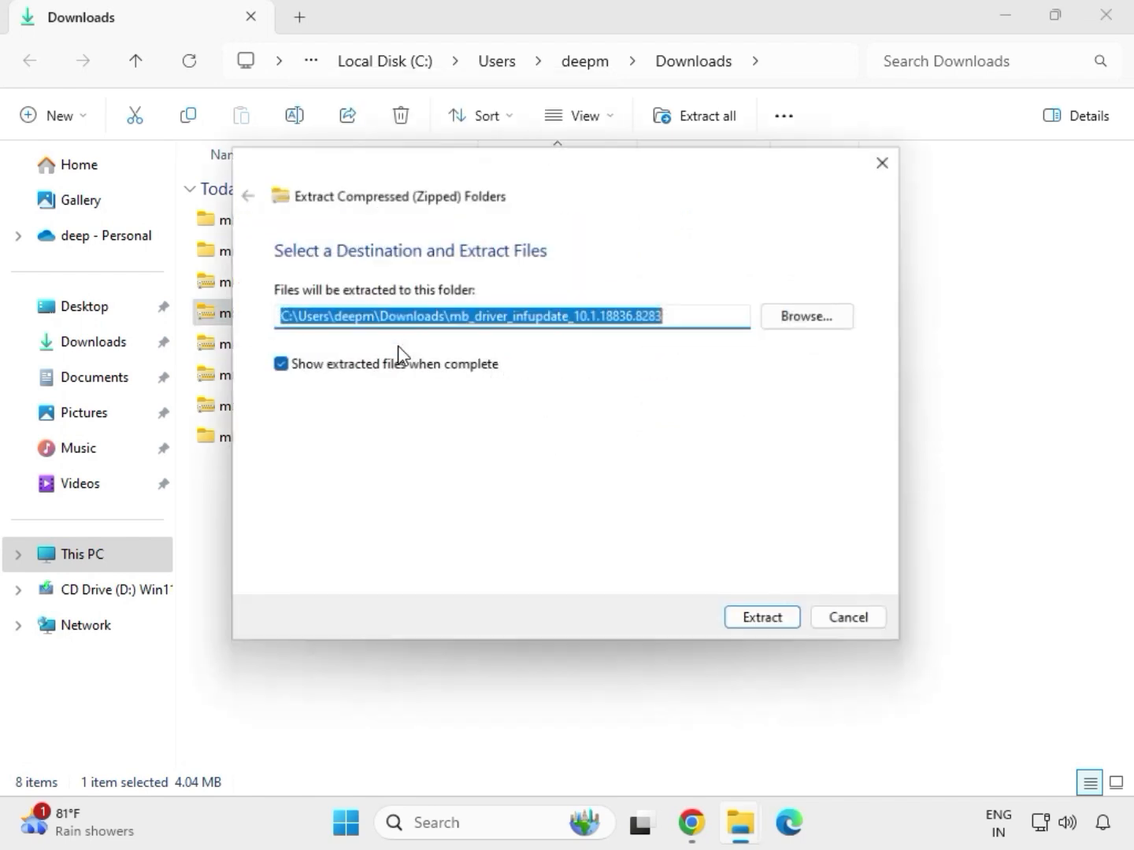
{"action": "left_click", "coordinate": [755, 624]}
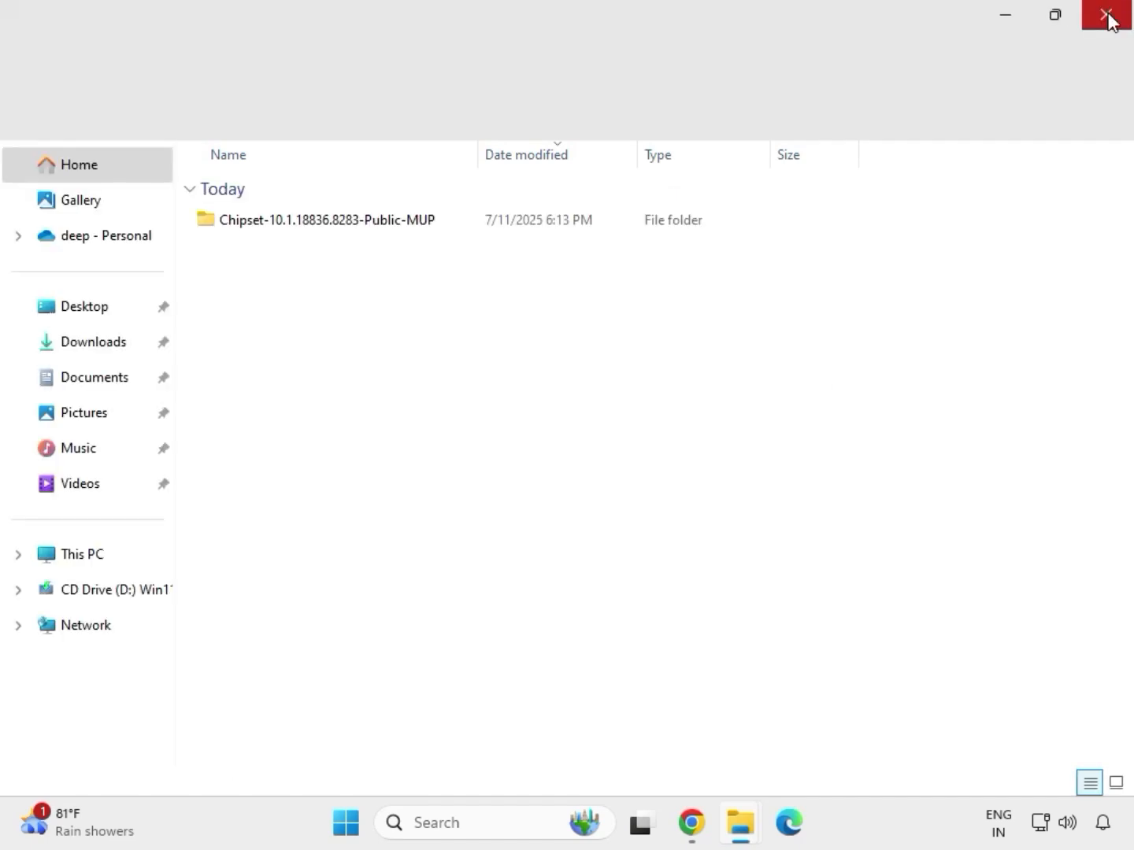
{"action": "left_click", "coordinate": [1106, 18]}
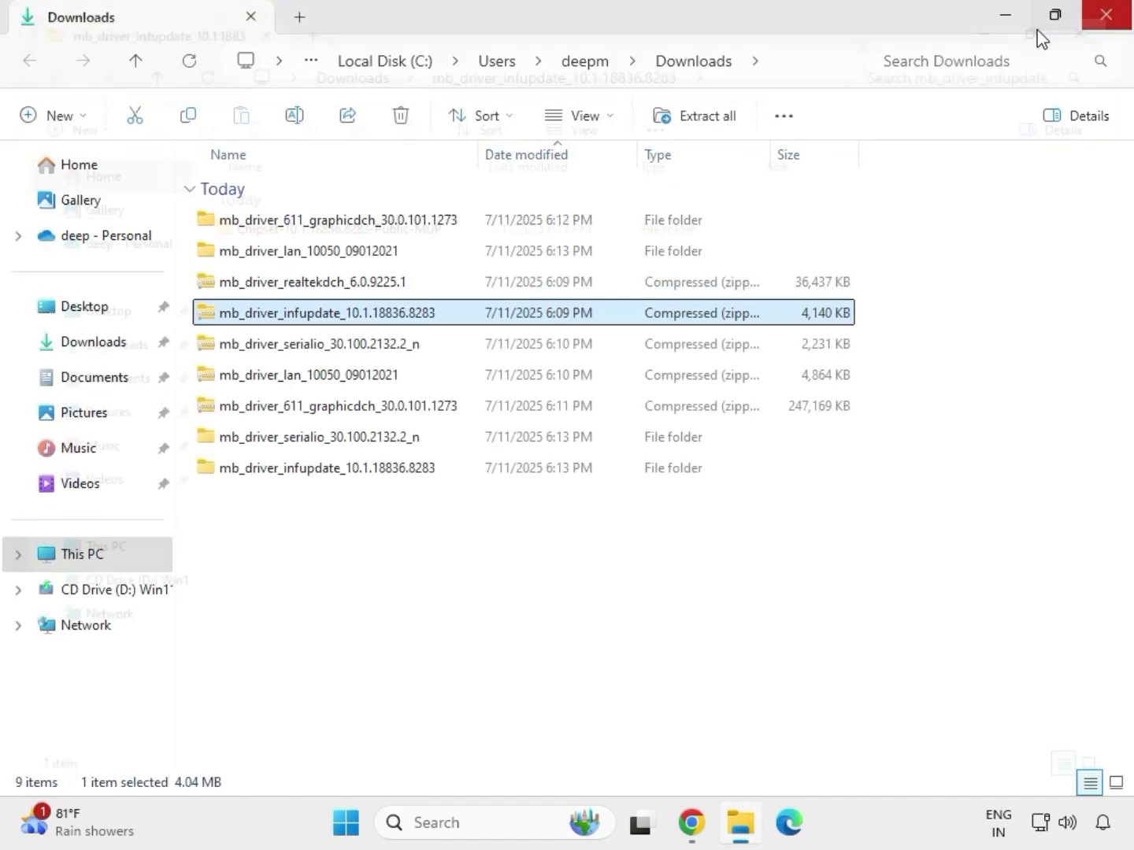
Extract the mb_driver_realtekdch_6.0.9225.1 archive to its default destination and close the window with the extracted files.
{"action": "left_click", "coordinate": [306, 285]}
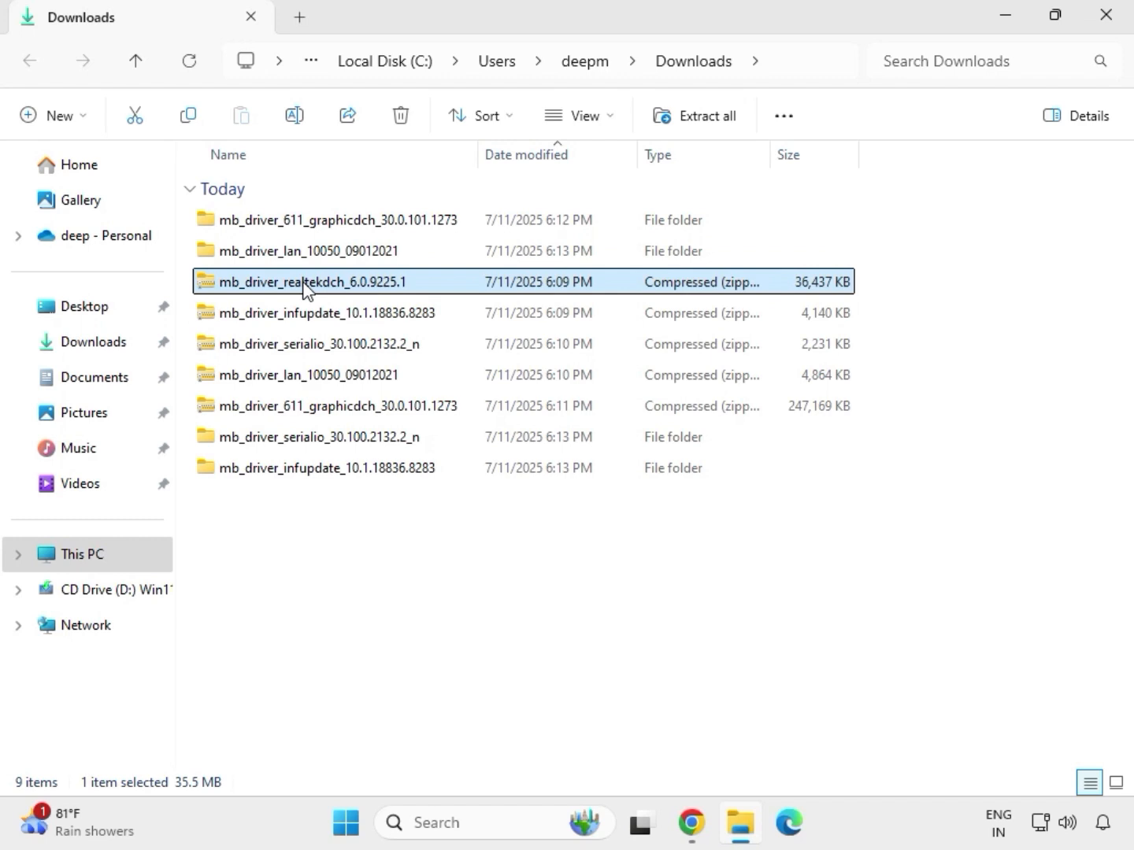
{"action": "right_click", "coordinate": [305, 286]}
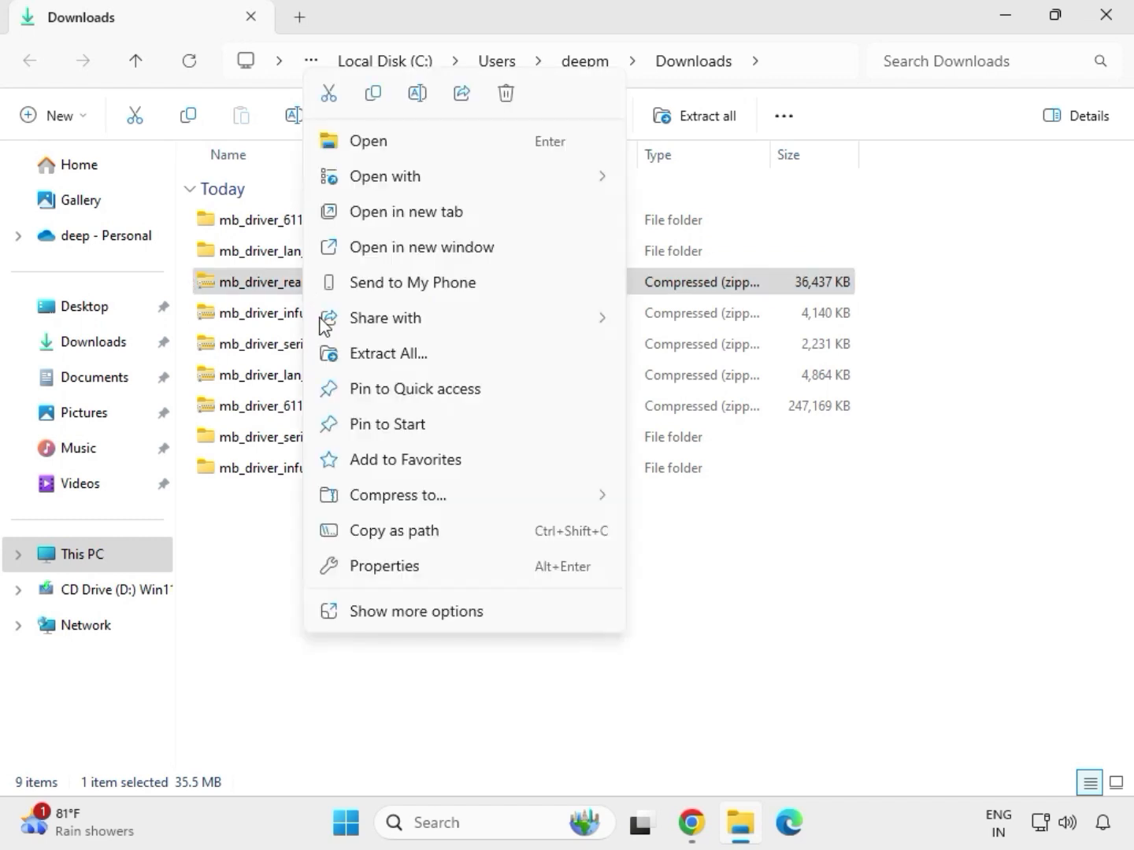
{"action": "left_click", "coordinate": [373, 357]}
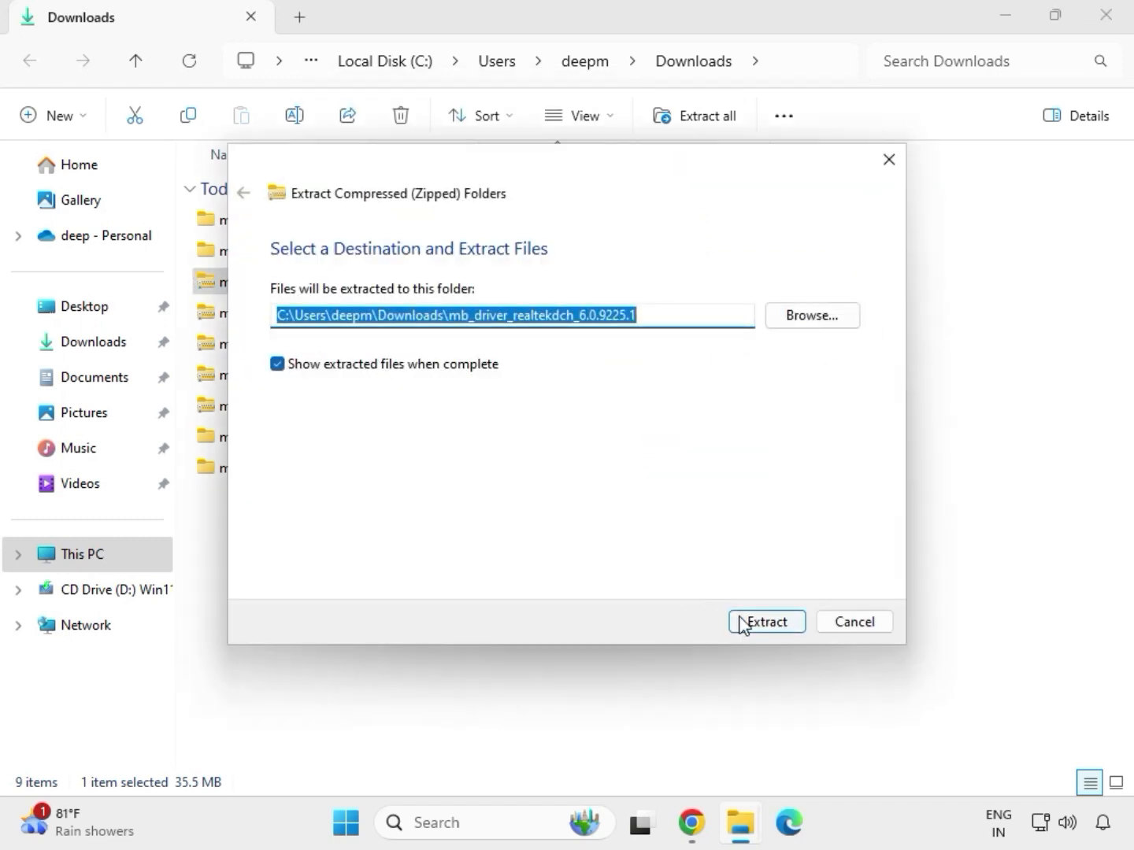
{"action": "left_click", "coordinate": [742, 622]}
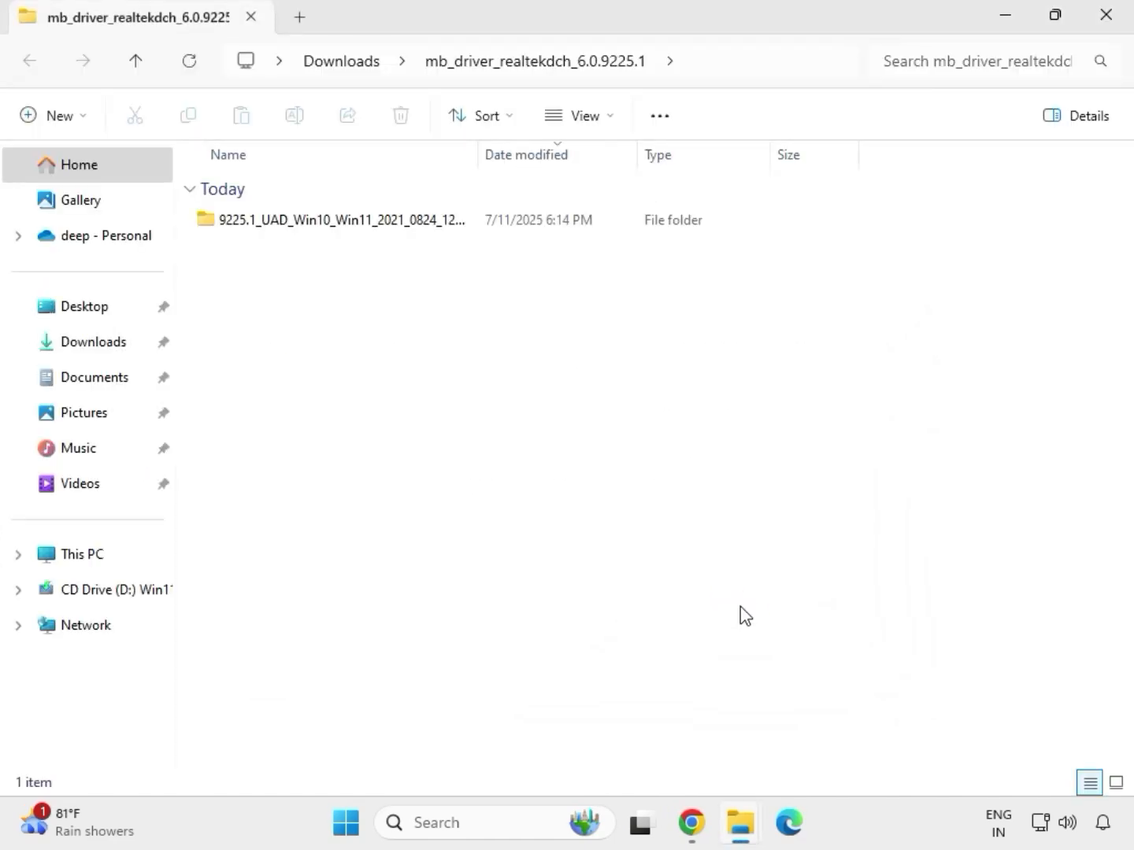
{"action": "left_click", "coordinate": [1108, 24]}
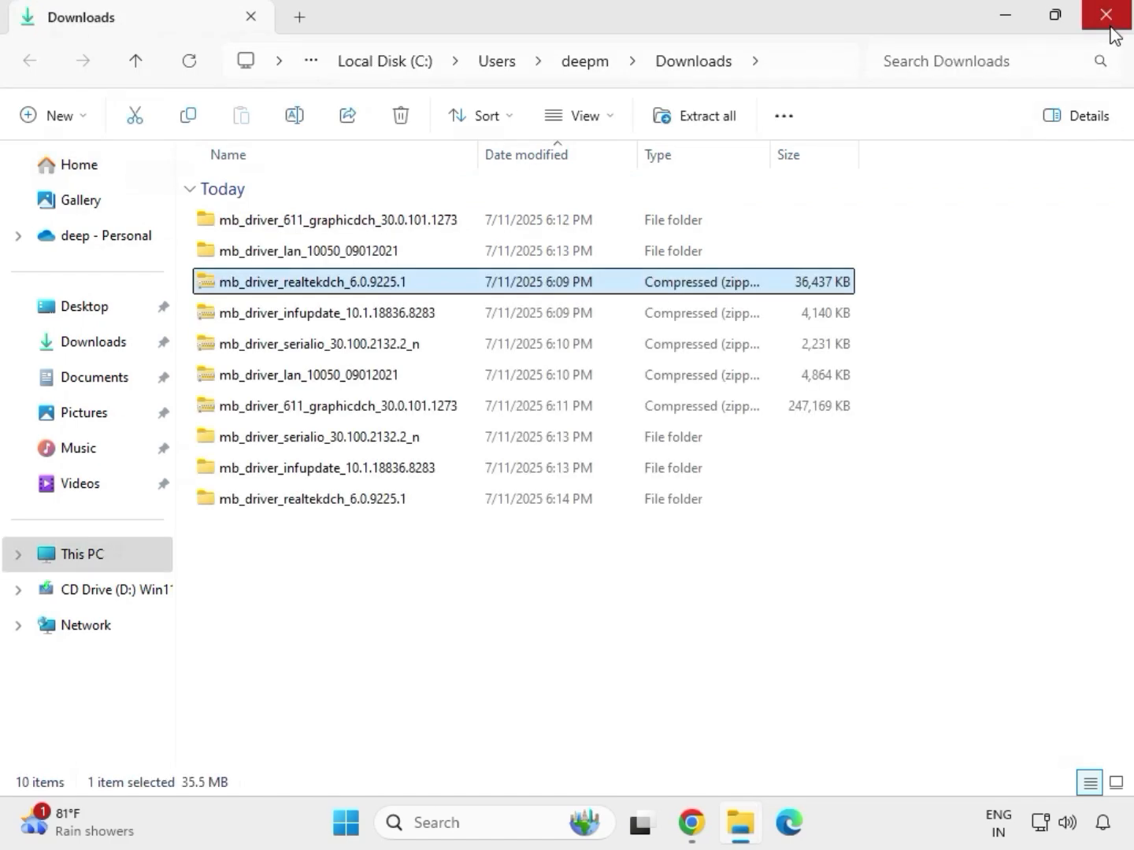
Refresh the Downloads folder listing so the extracted driver folders are sorted together.
{"action": "left_click", "coordinate": [537, 632]}
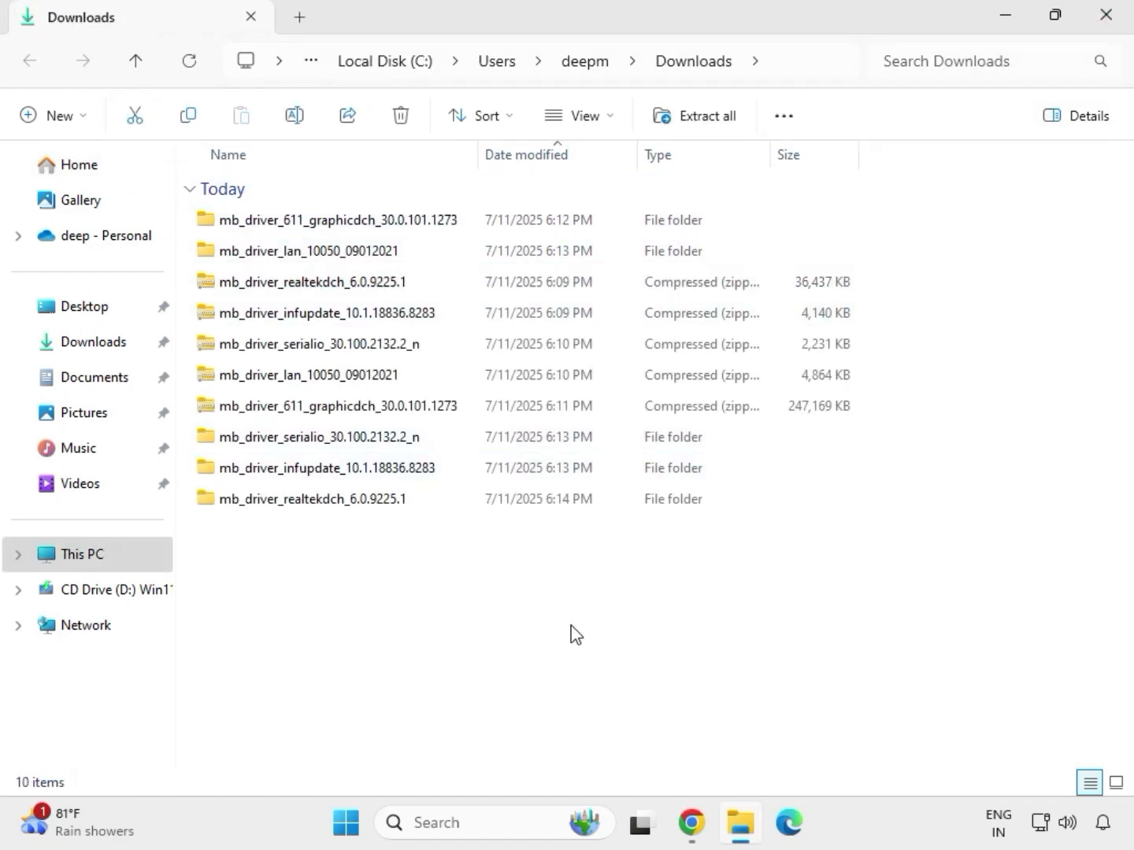
{"action": "right_click", "coordinate": [478, 586]}
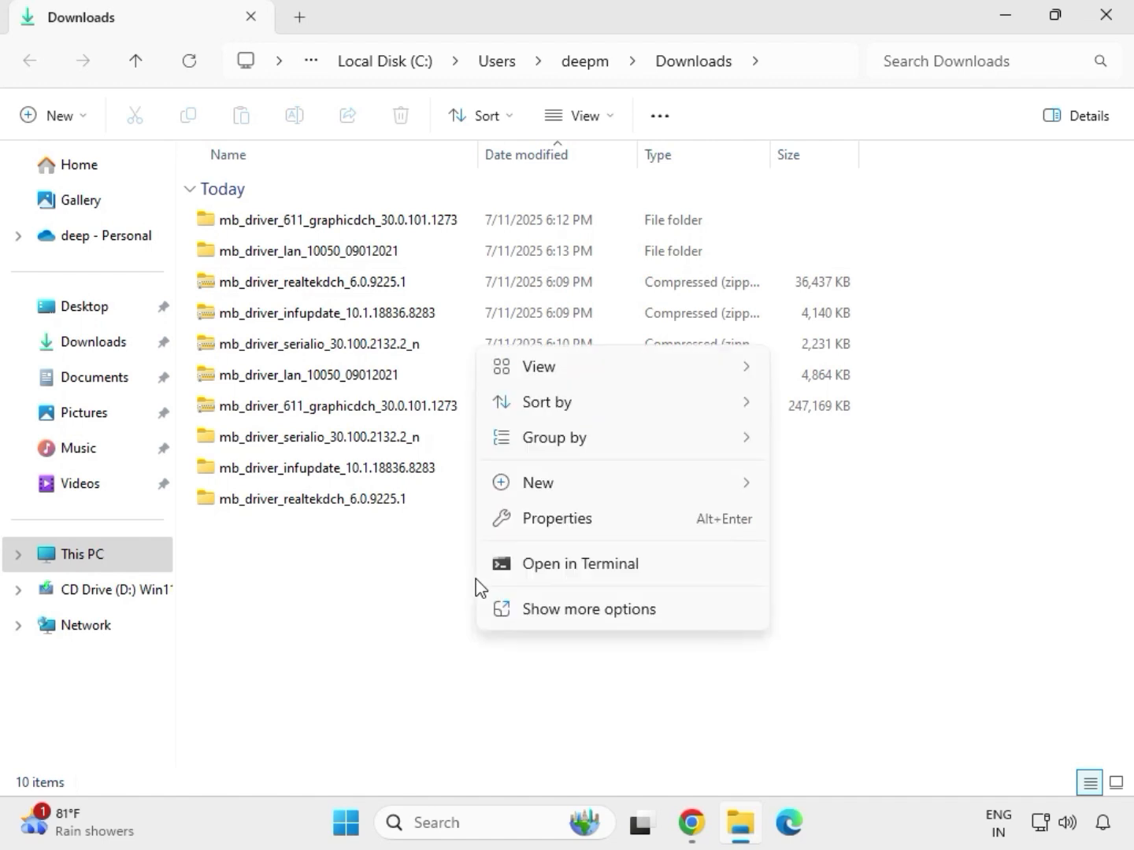
{"action": "mouse_move", "coordinate": [535, 497]}
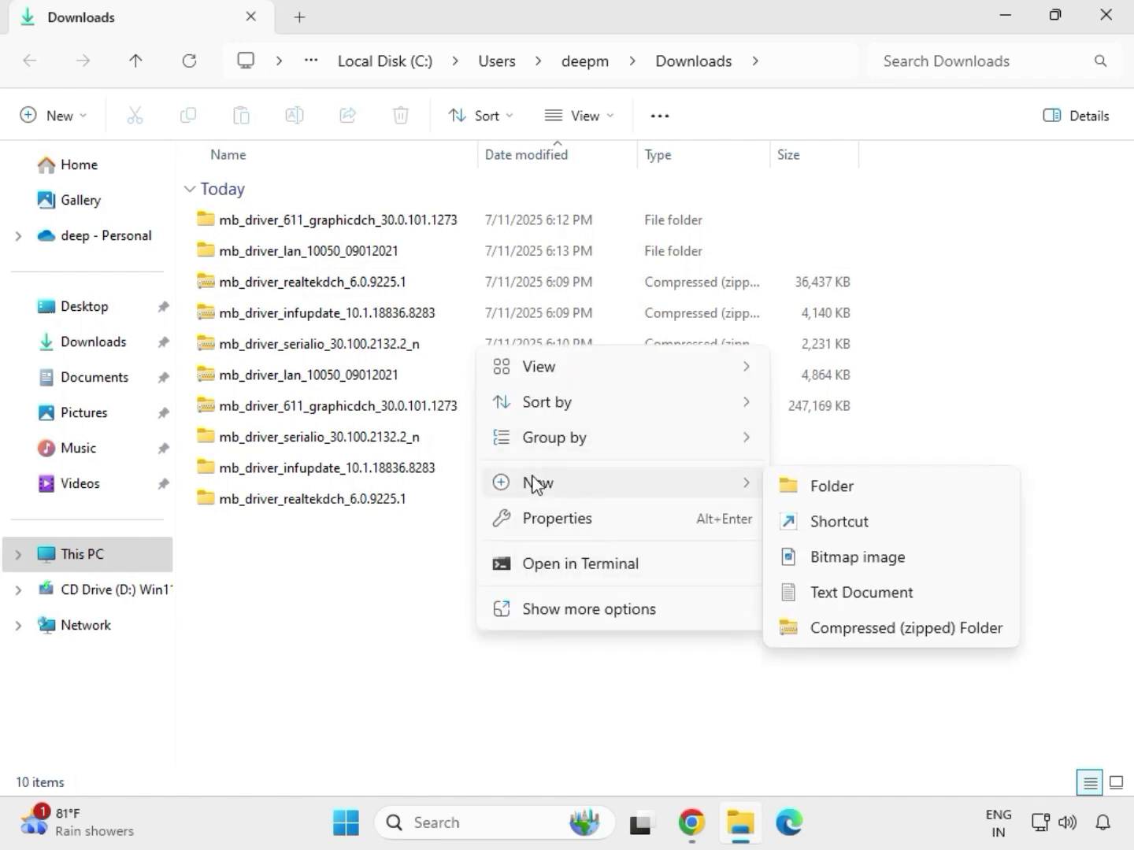
{"action": "left_click", "coordinate": [448, 563]}
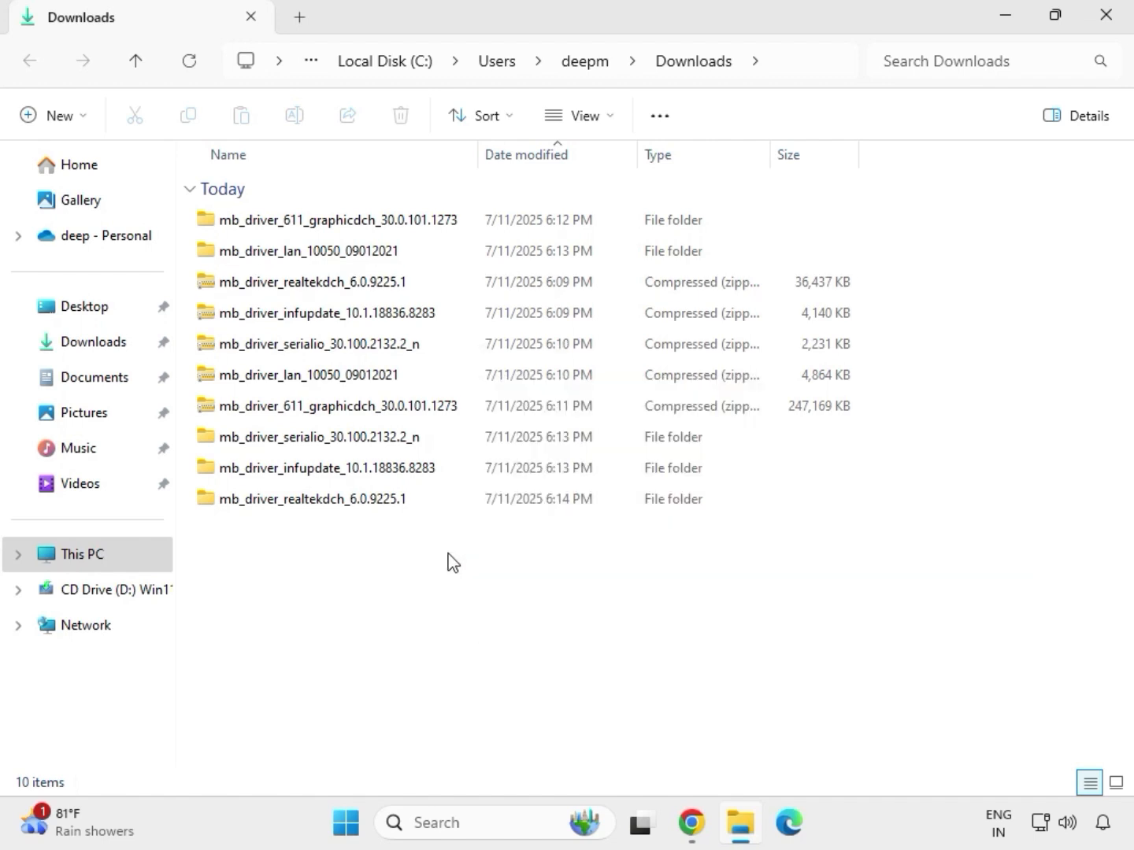
{"action": "right_click", "coordinate": [448, 563]}
{"action": "left_click", "coordinate": [513, 581]}
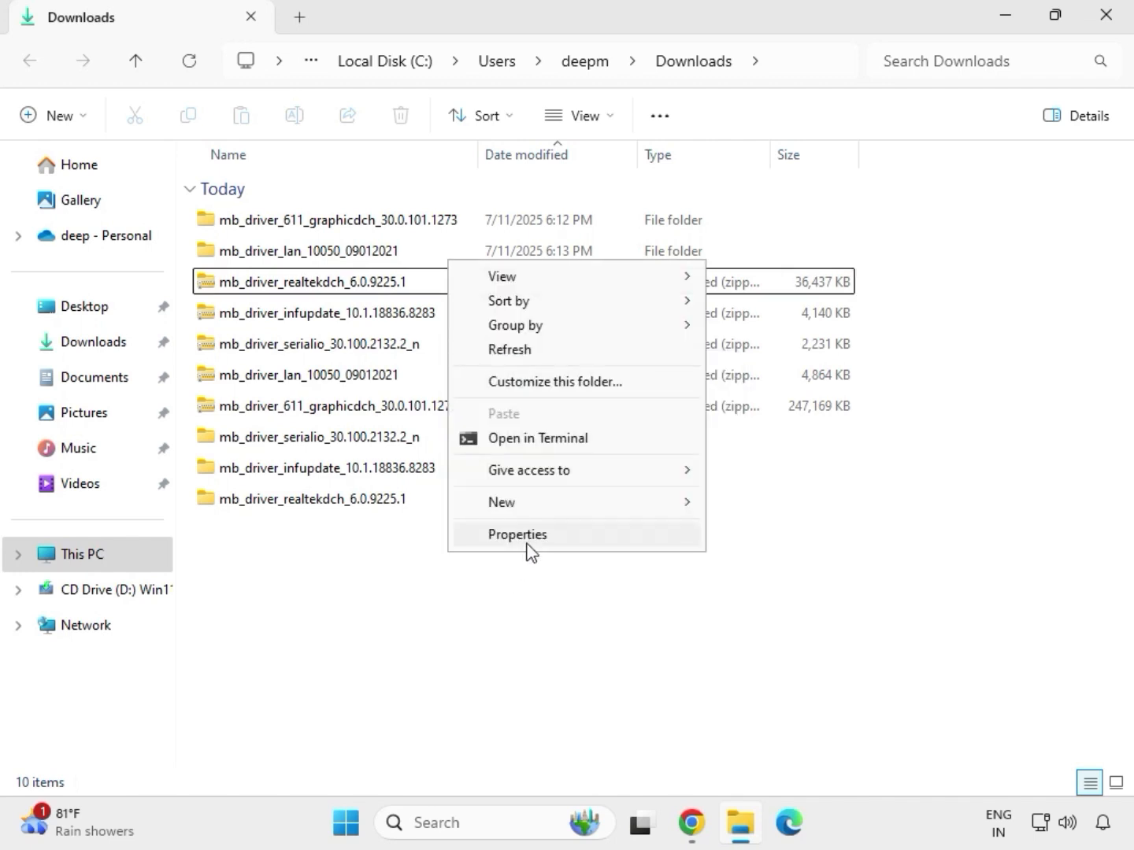
{"action": "left_click", "coordinate": [514, 351]}
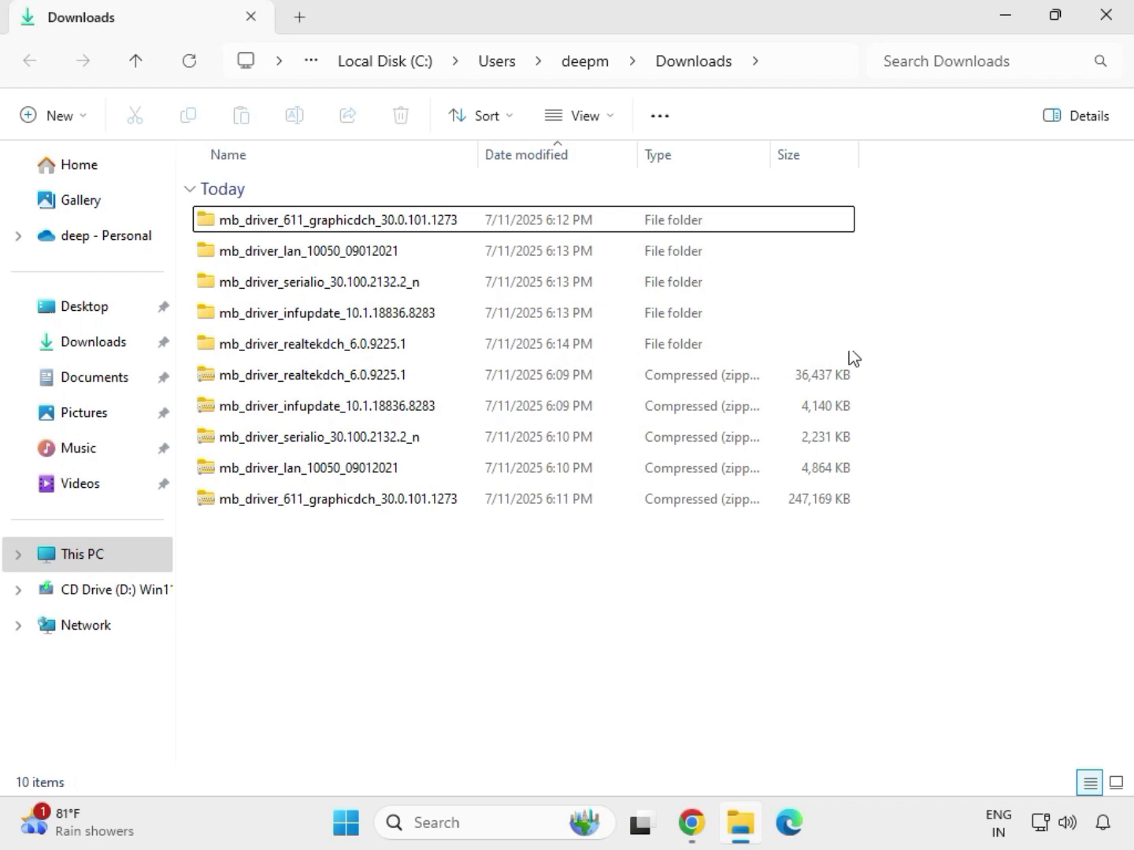
Open the extracted mb_driver_611_graphicdch_30.0.101.1273 folder, run its application as administrator and allow it to make changes.
{"action": "left_click_drag", "start_coordinate": [854, 358], "coordinate": [481, 250]}
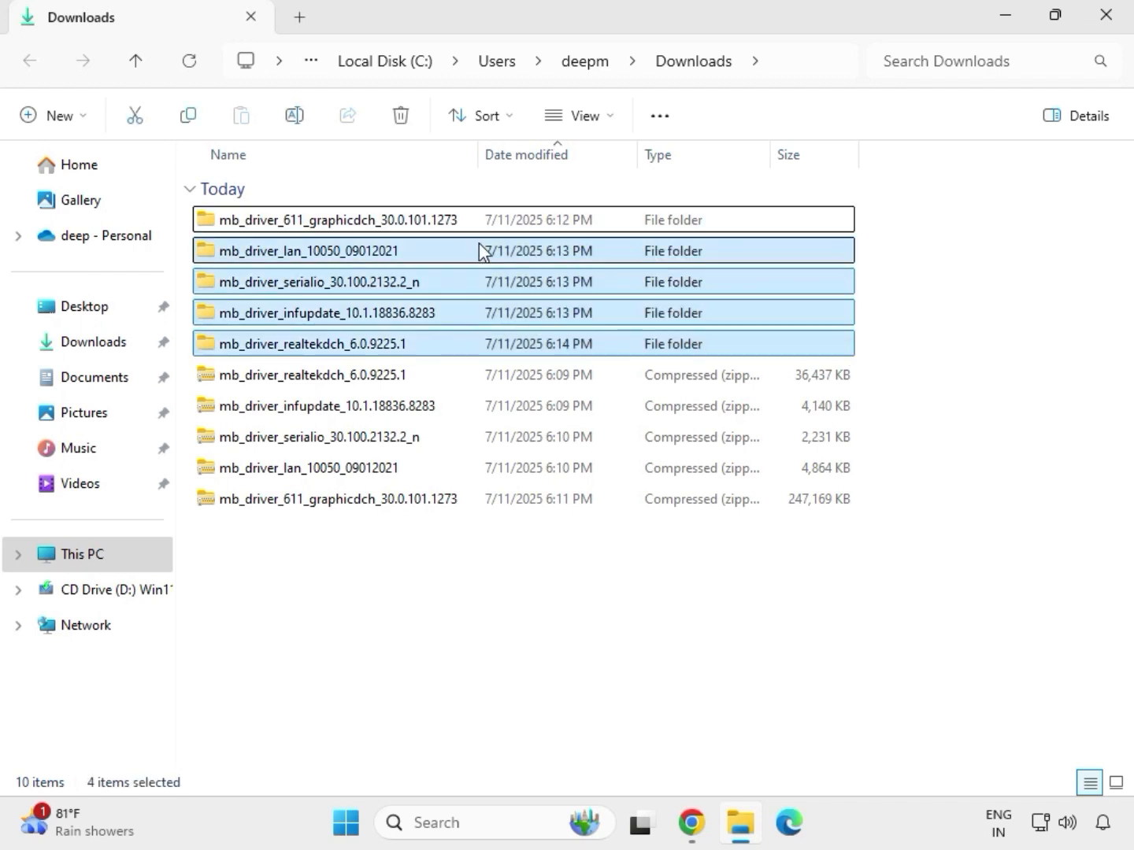
{"action": "left_click", "coordinate": [343, 223], "text": "ctrl"}
{"action": "left_click", "coordinate": [332, 229]}
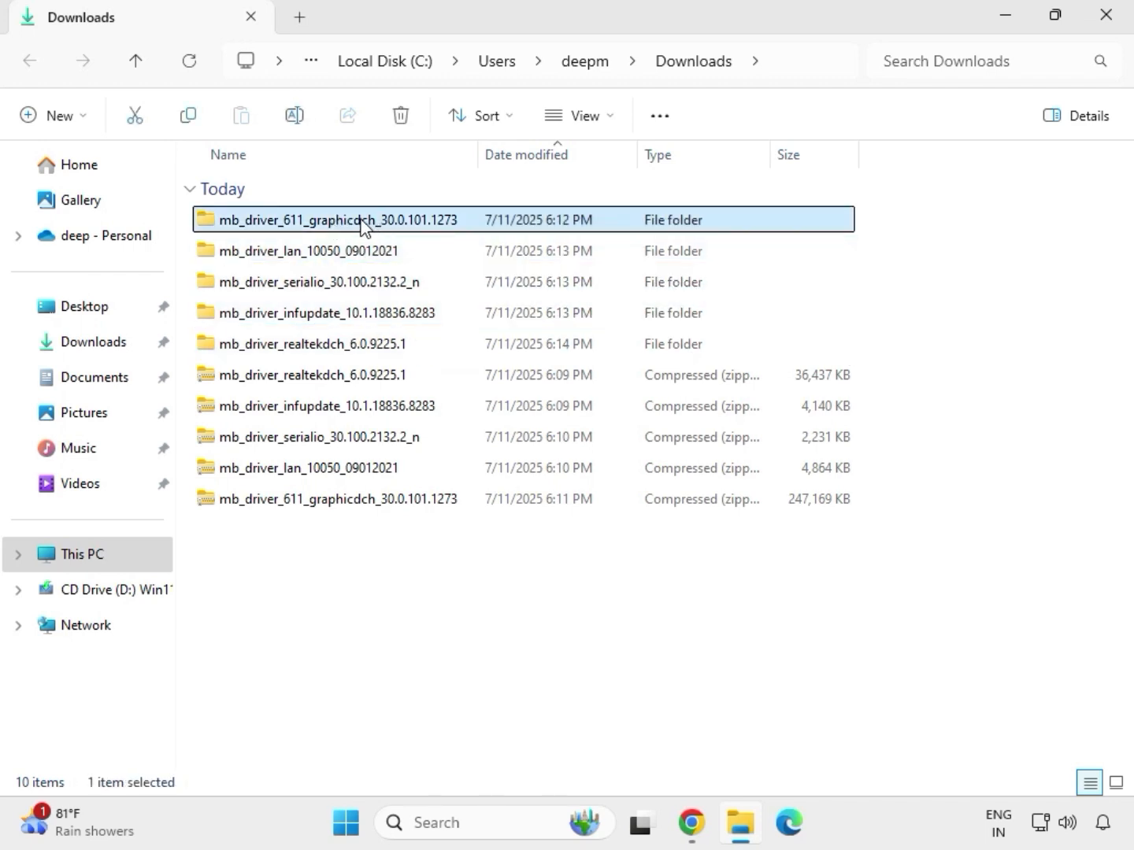
{"action": "double_click", "coordinate": [362, 225]}
{"action": "left_click", "coordinate": [315, 228]}
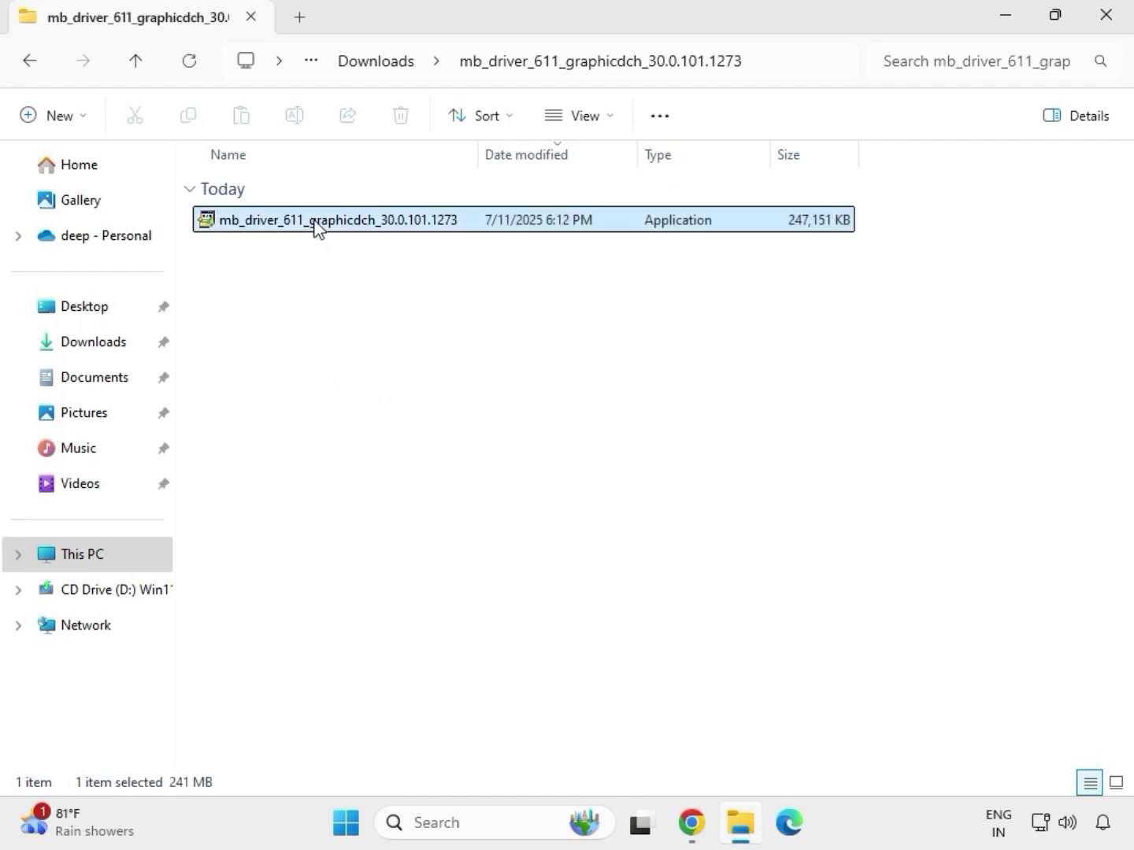
{"action": "right_click", "coordinate": [316, 224]}
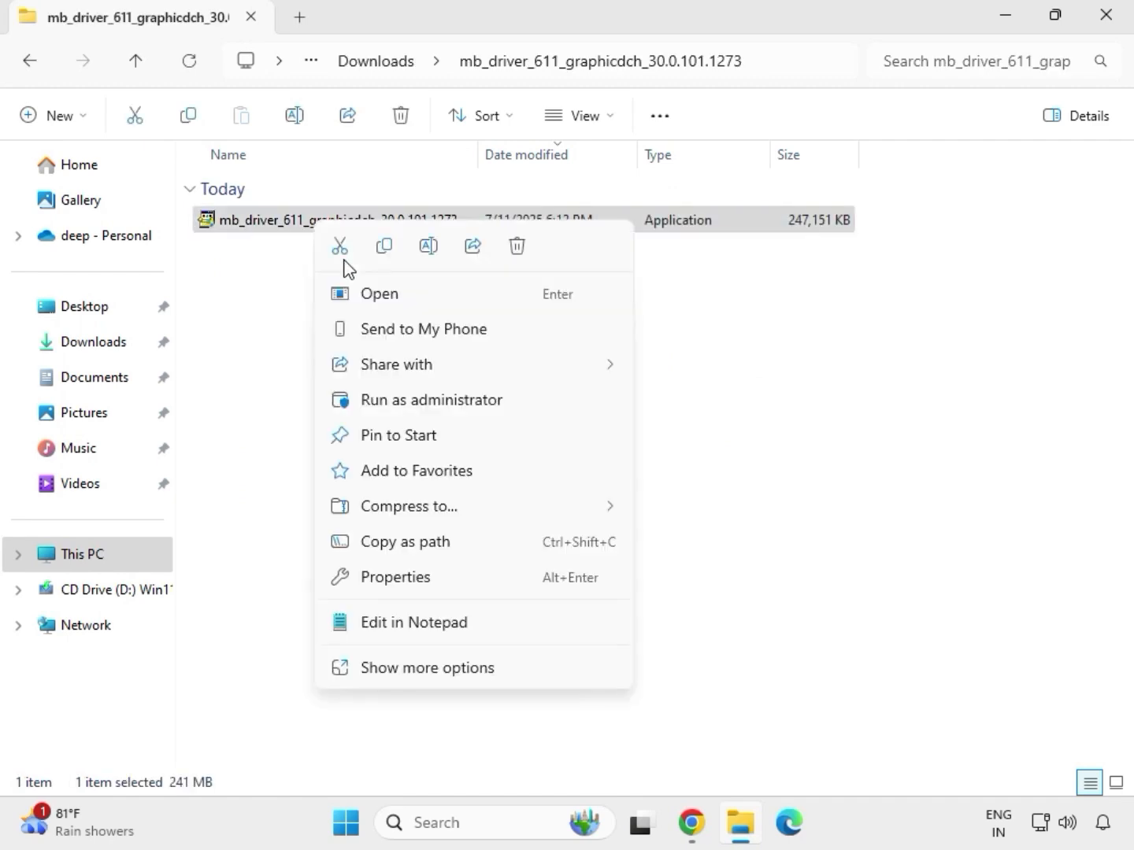
{"action": "left_click", "coordinate": [413, 401]}
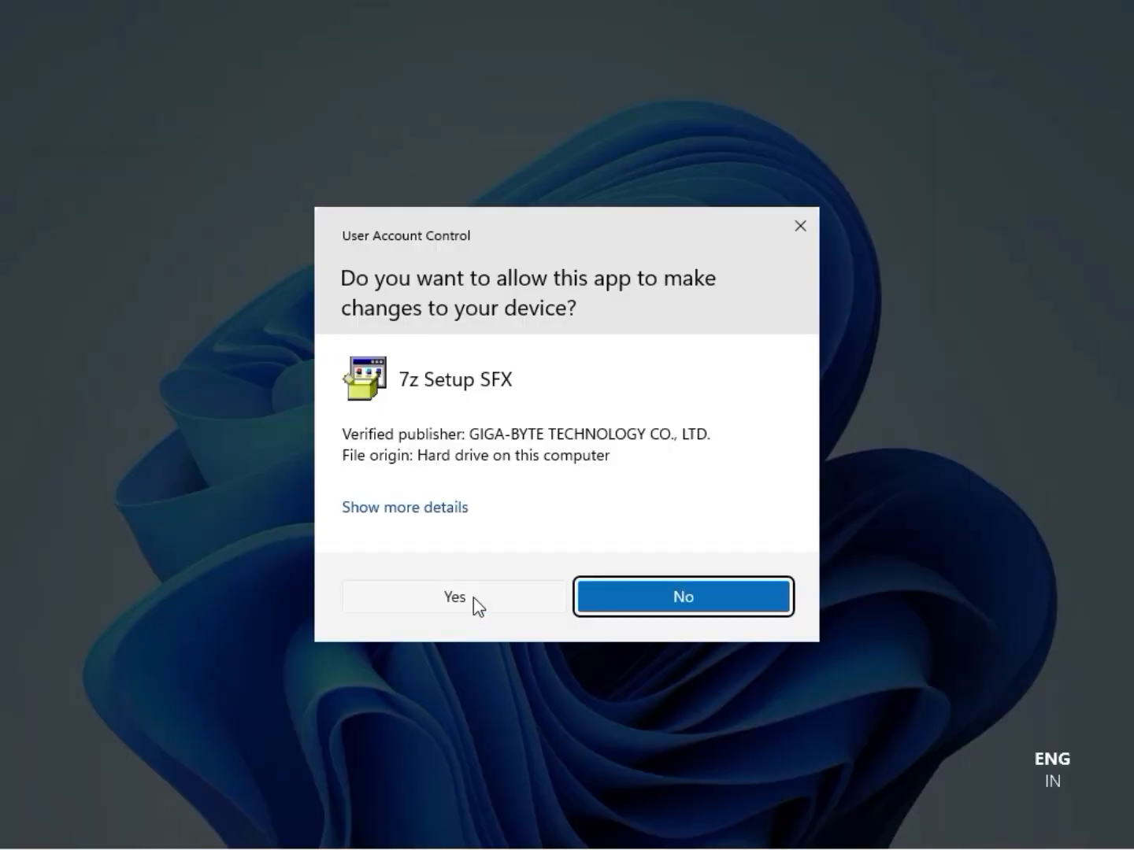
{"action": "left_click", "coordinate": [472, 598]}
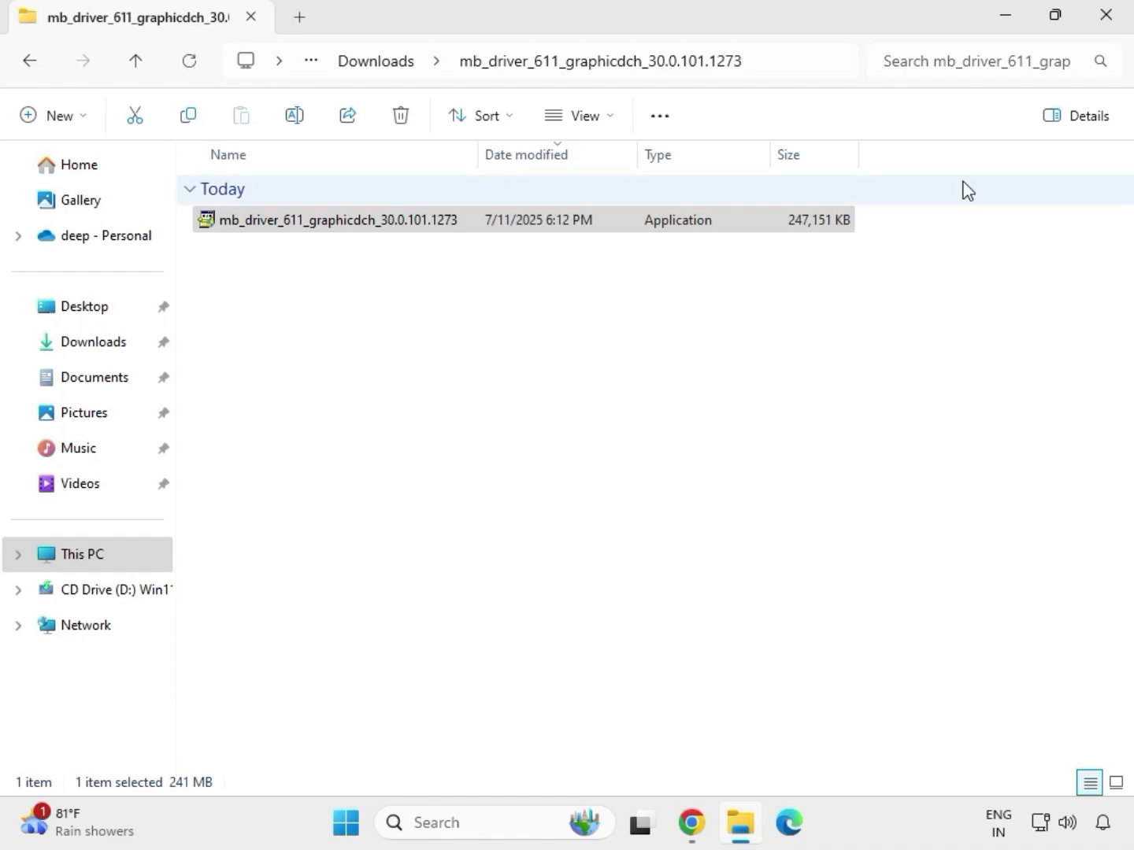
Close the graphics driver folder window and reopen the Downloads folder in File Explorer.
{"action": "left_click", "coordinate": [1118, 30]}
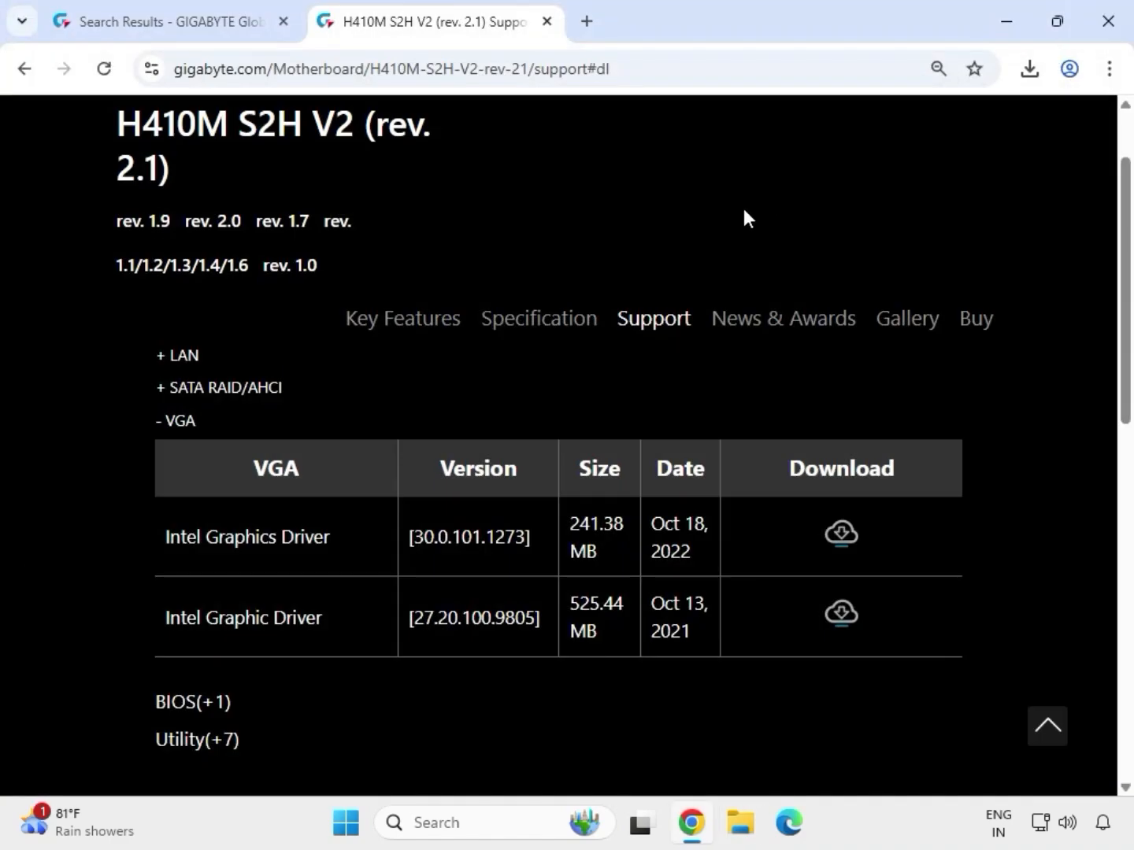
{"action": "left_click", "coordinate": [742, 834]}
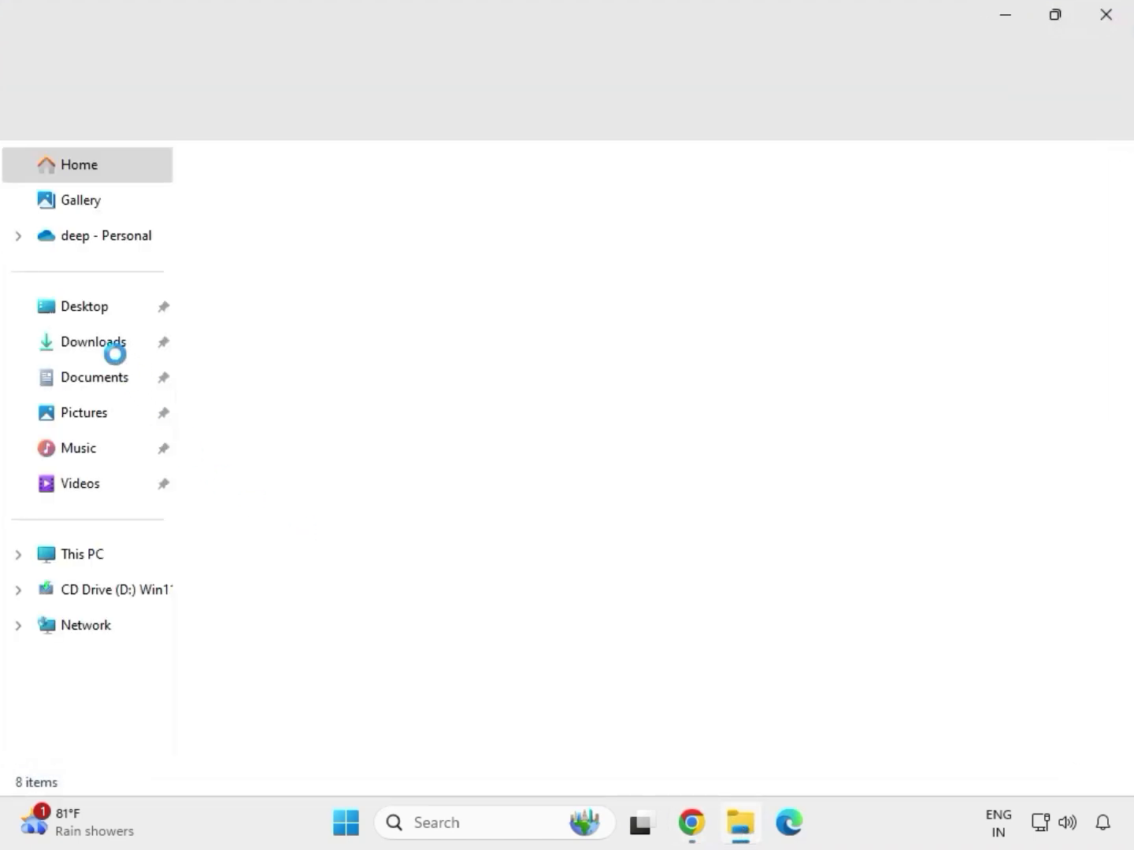
{"action": "left_click", "coordinate": [106, 351]}
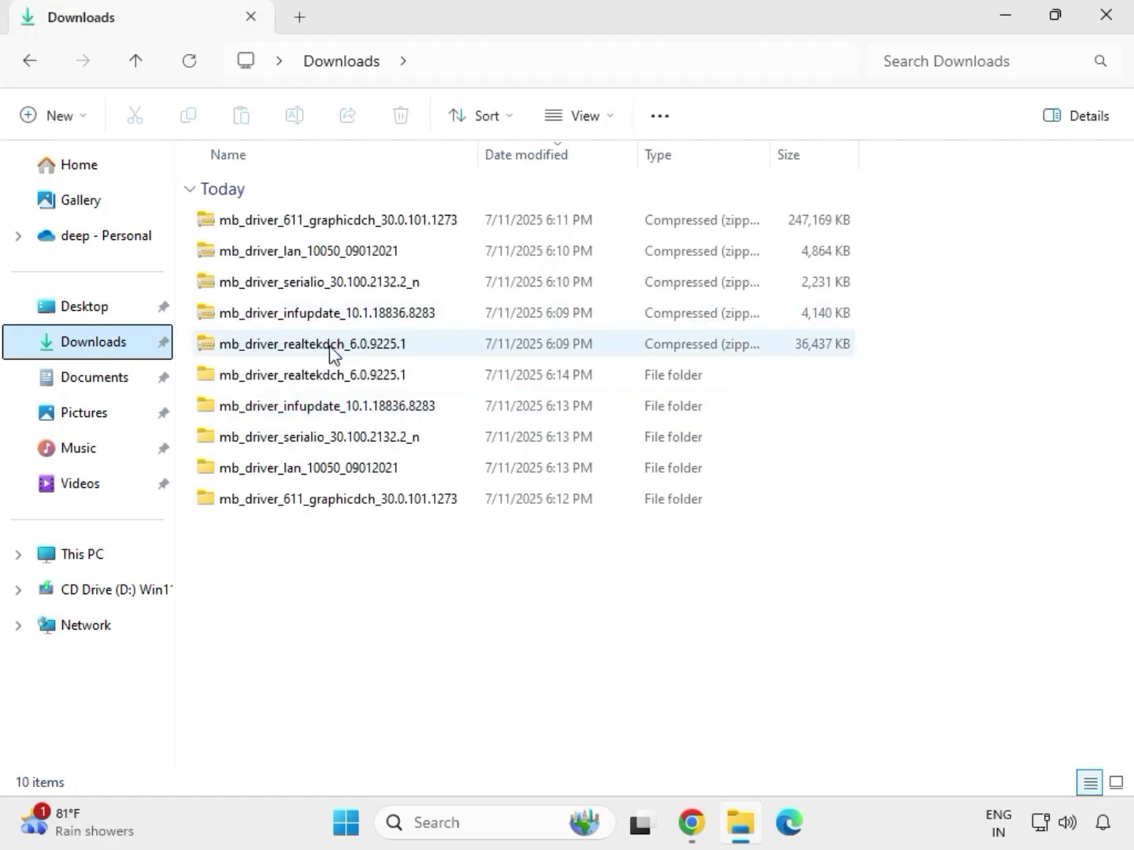
Open the extracted mb_driver_lan_10050_09012021 folder, run the Install_Win10_10050_09012021 application inside its subfolder and allow it to make changes.
{"action": "left_click", "coordinate": [322, 384]}
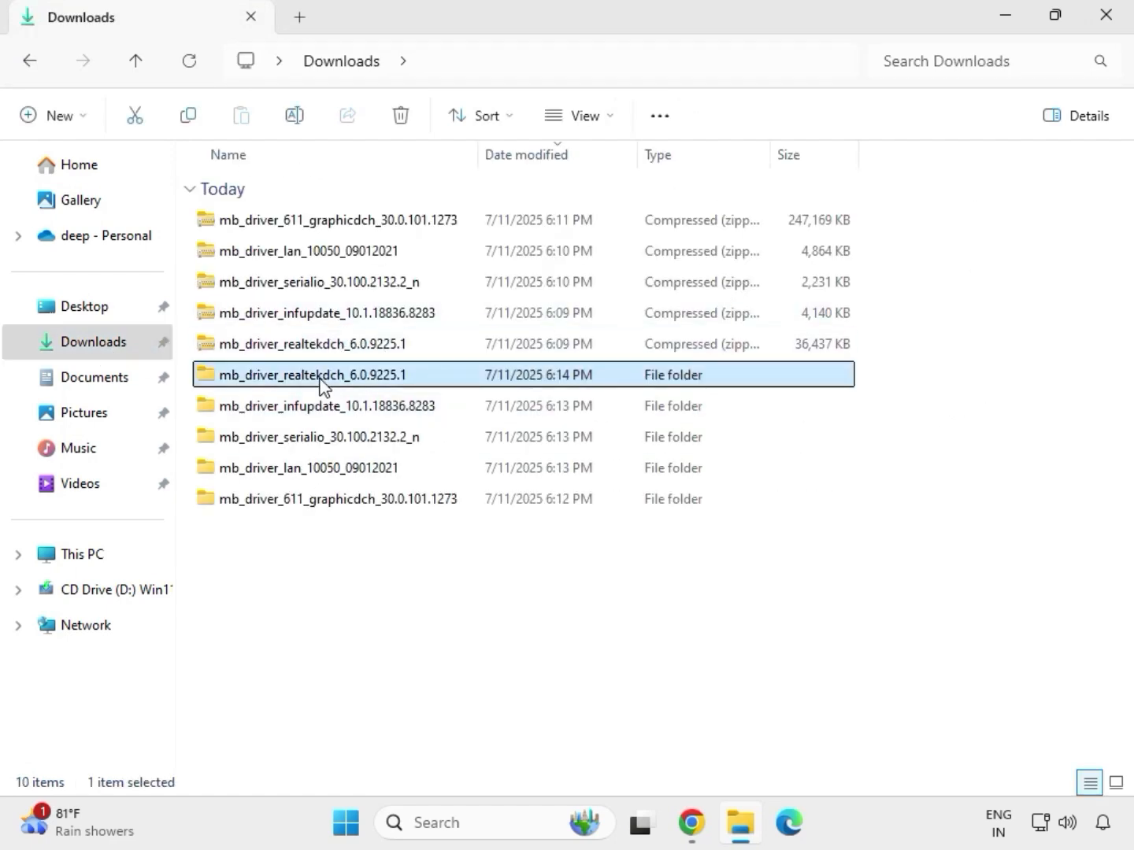
{"action": "left_click", "coordinate": [368, 504]}
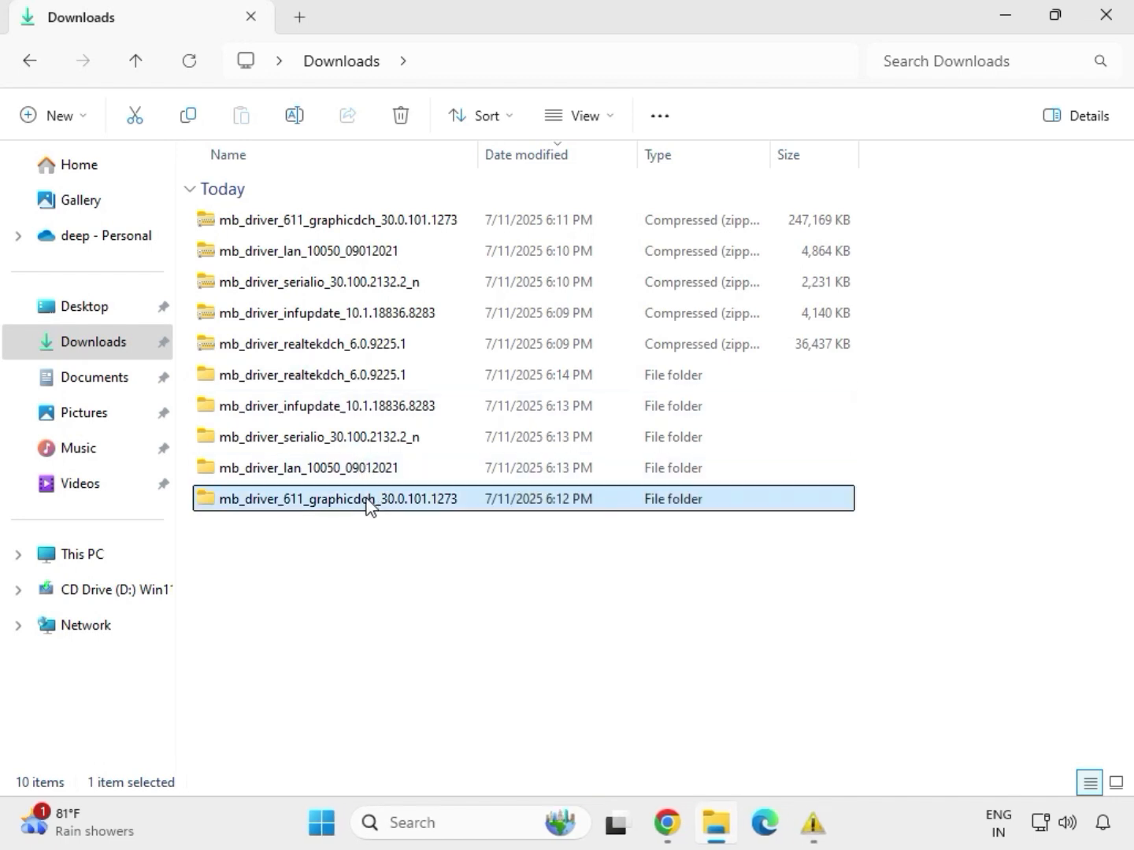
{"action": "left_click", "coordinate": [354, 472]}
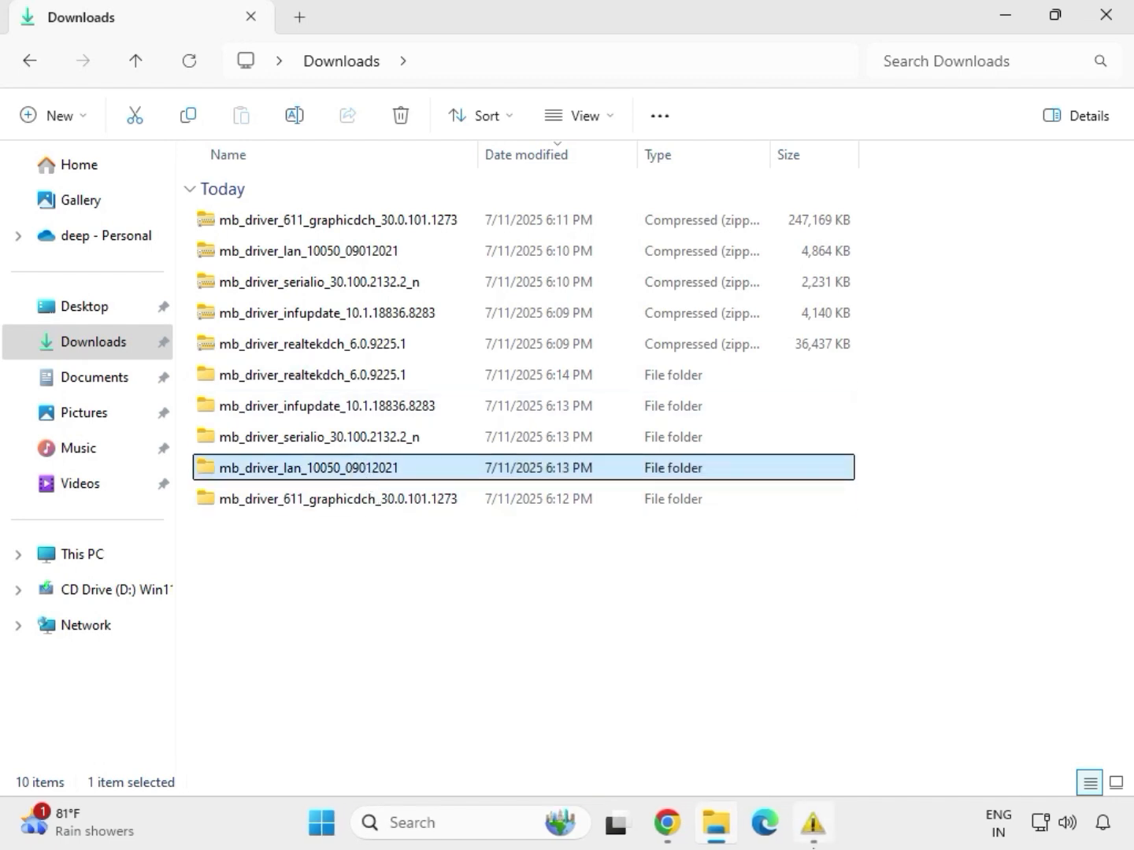
{"action": "double_click", "coordinate": [352, 471]}
{"action": "left_click", "coordinate": [283, 224]}
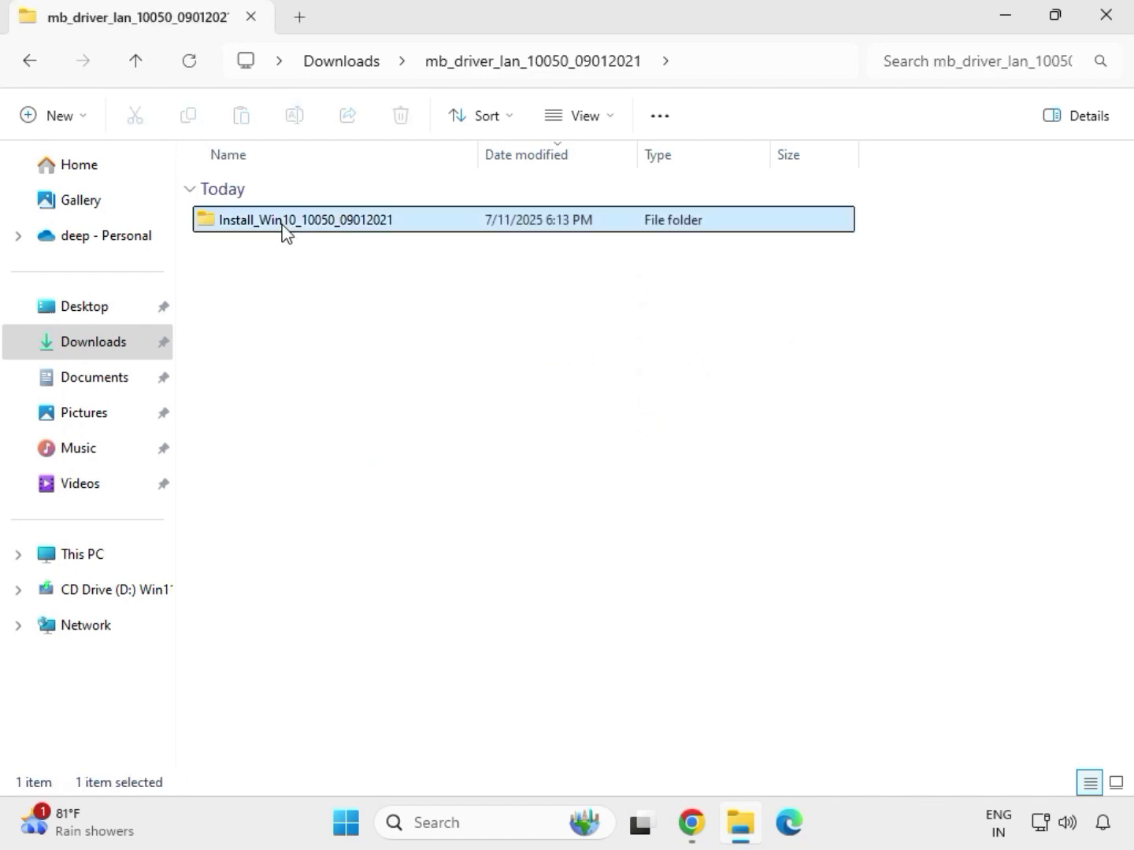
{"action": "double_click", "coordinate": [283, 224]}
{"action": "double_click", "coordinate": [284, 223]}
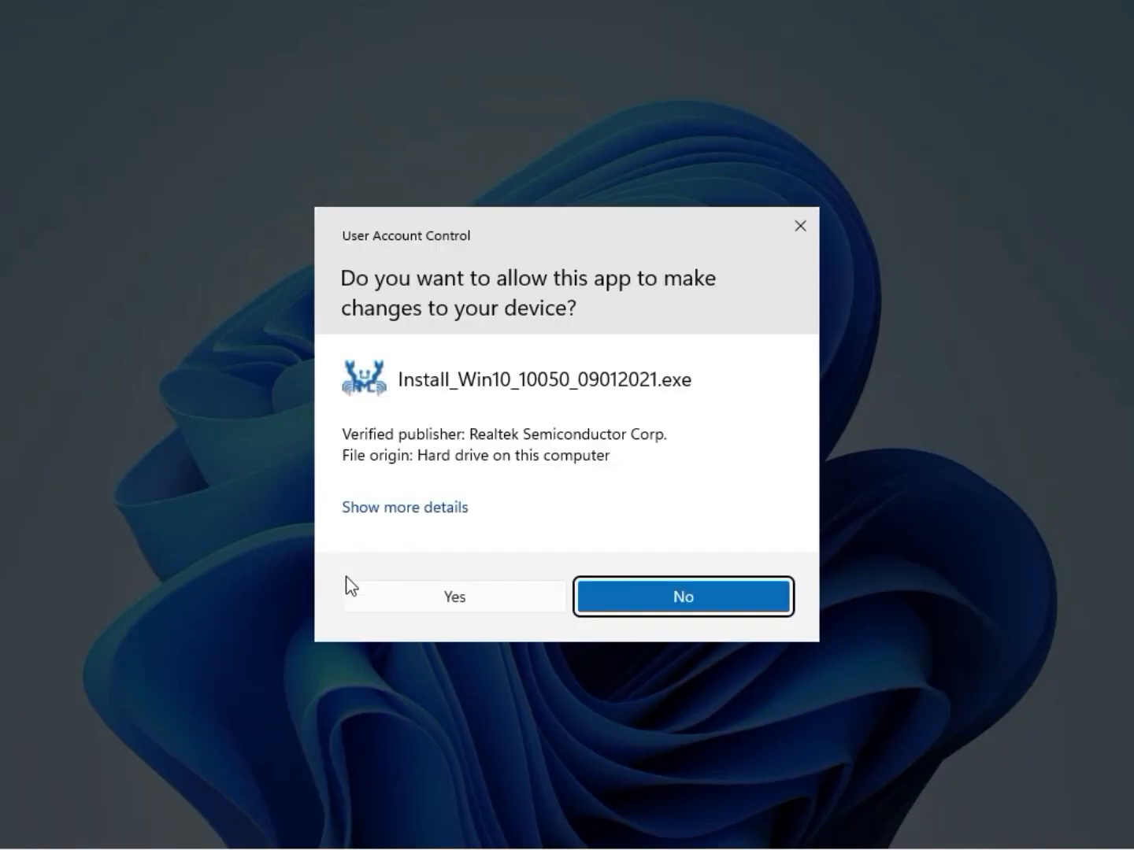
{"action": "left_click", "coordinate": [442, 597]}
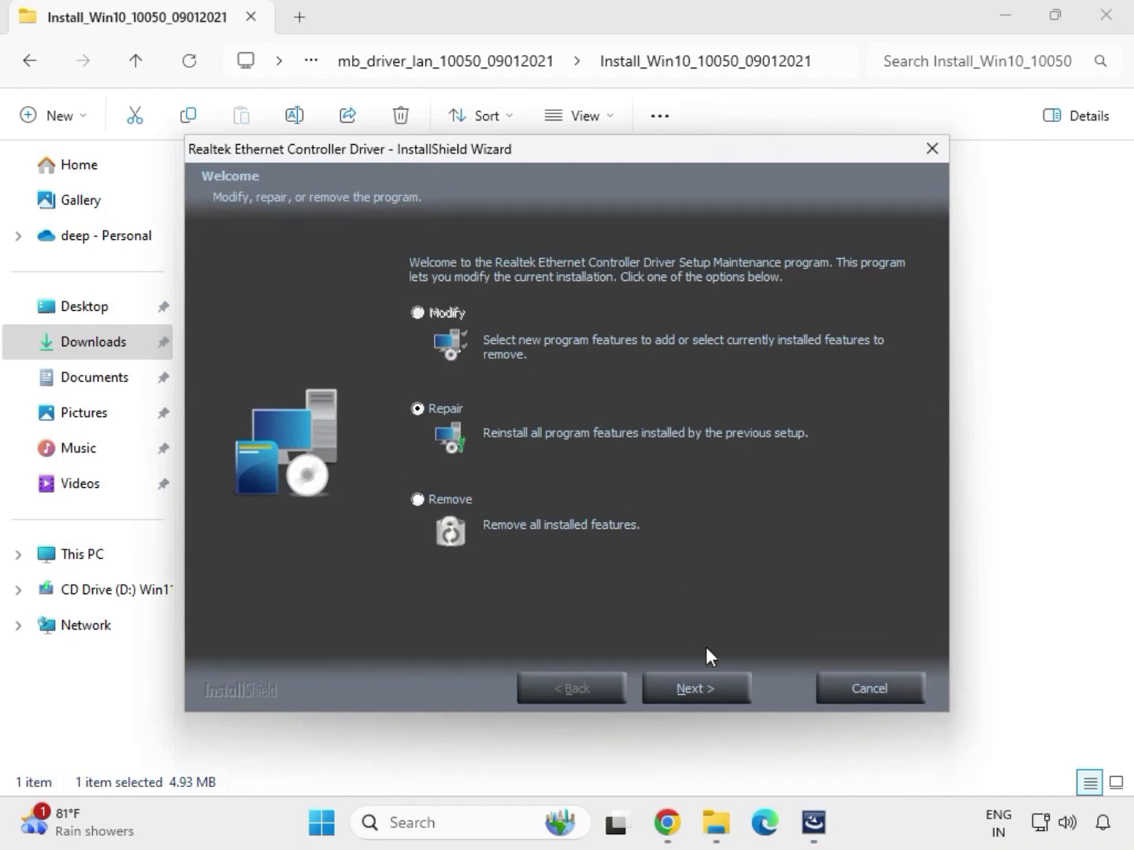
Run the Repair option for the Realtek Ethernet Controller Driver, finish the wizard and return to the Downloads folder.
{"action": "left_click", "coordinate": [696, 689]}
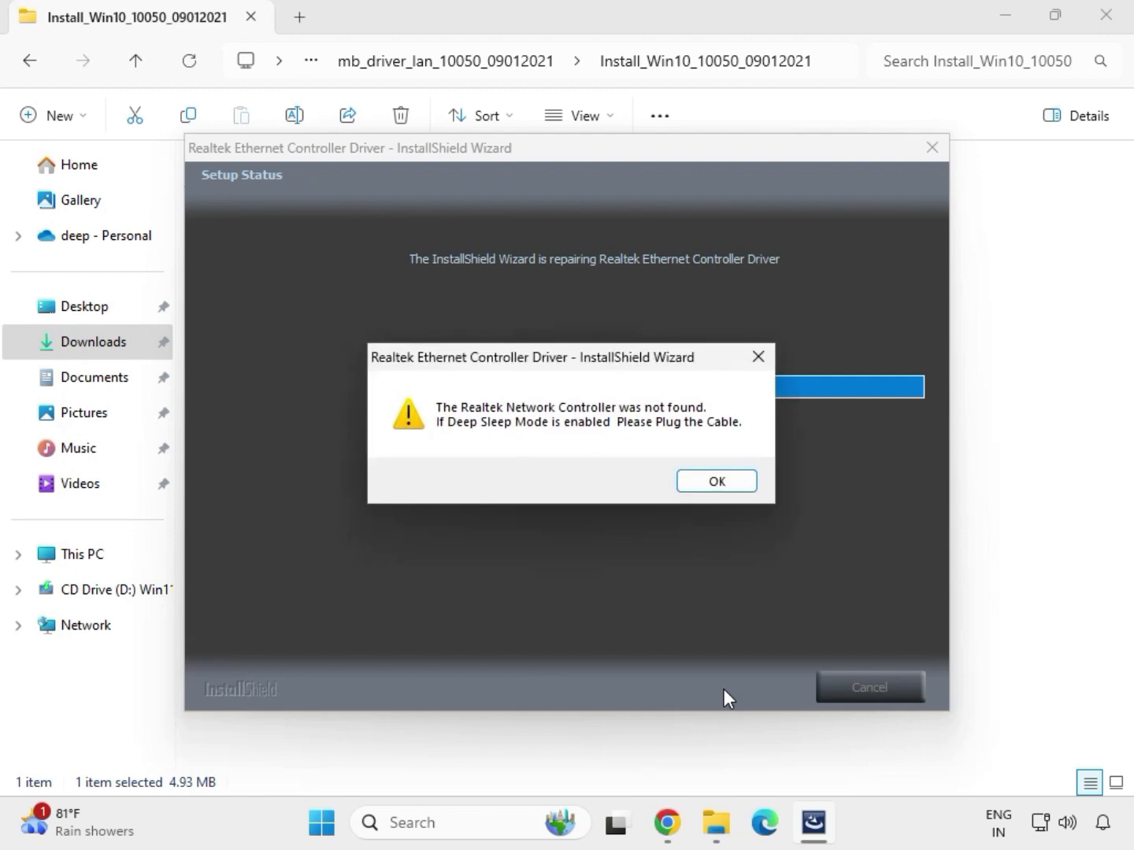
{"action": "left_click", "coordinate": [693, 479]}
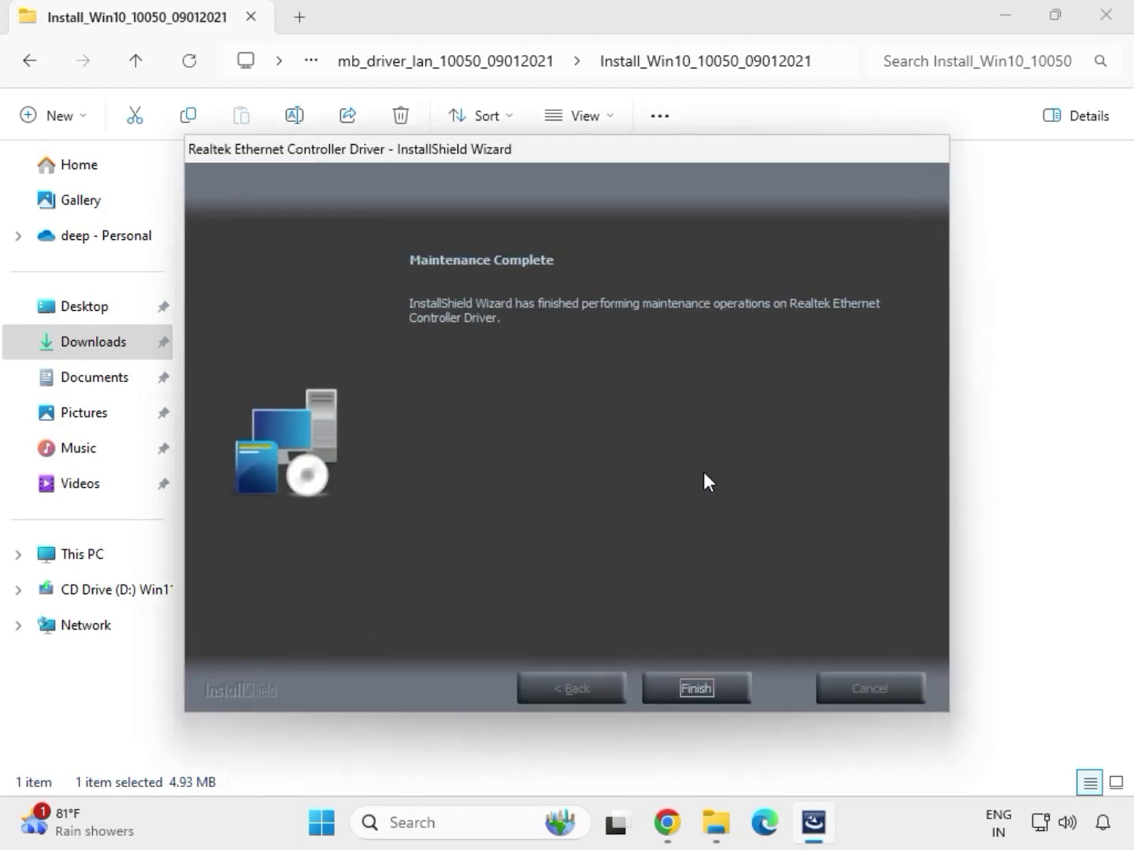
{"action": "left_click", "coordinate": [704, 679]}
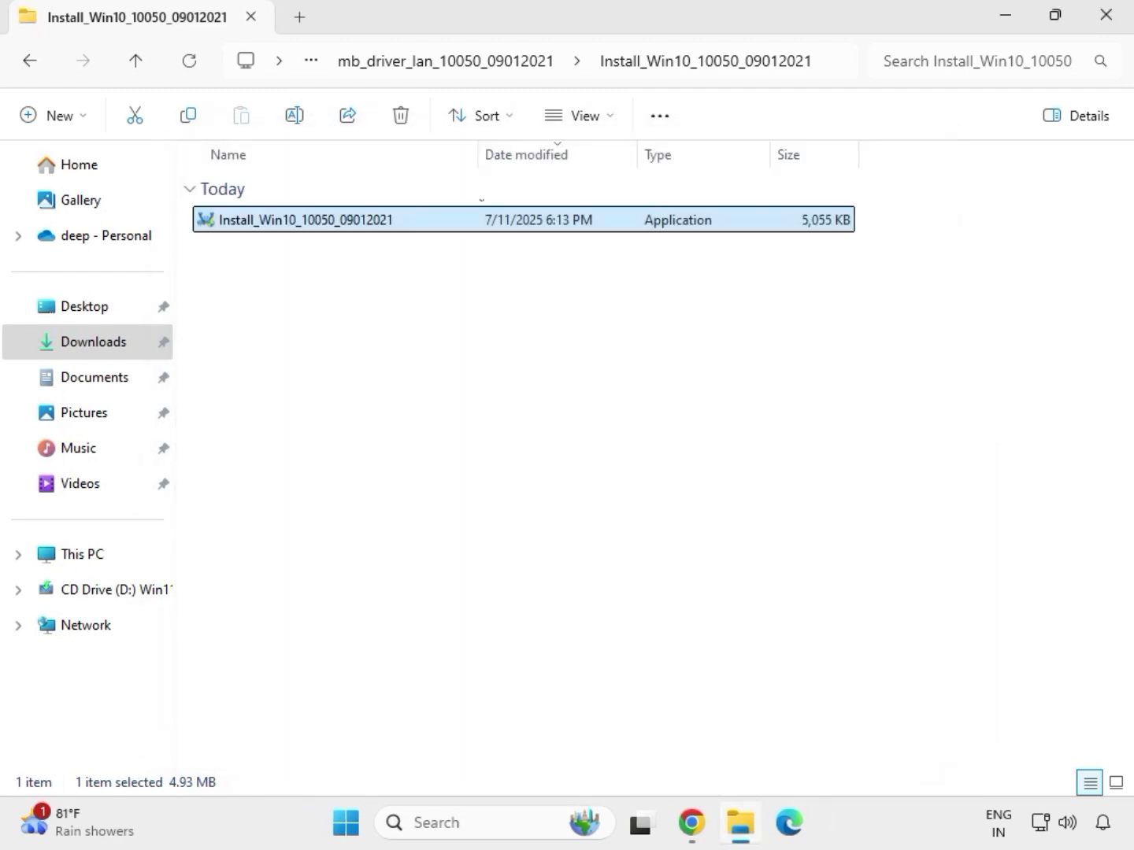
{"action": "left_click", "coordinate": [33, 63]}
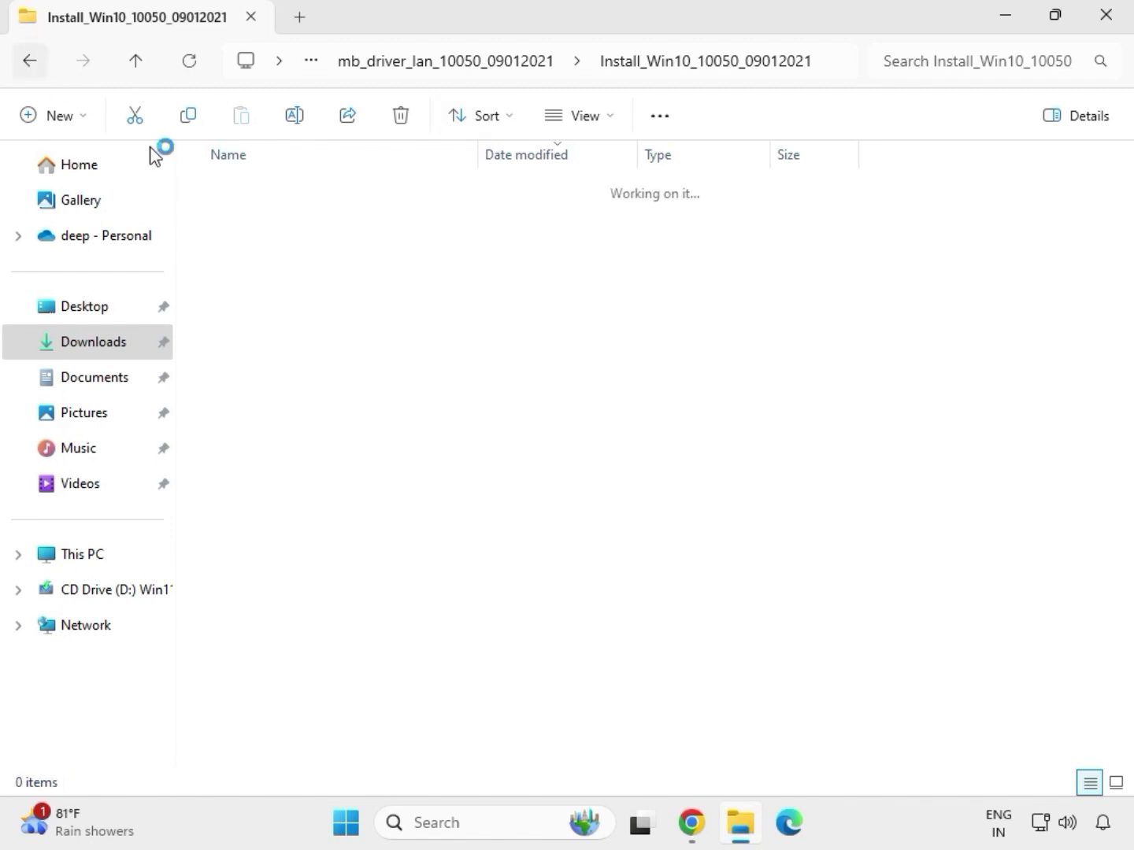
{"action": "left_click", "coordinate": [26, 65]}
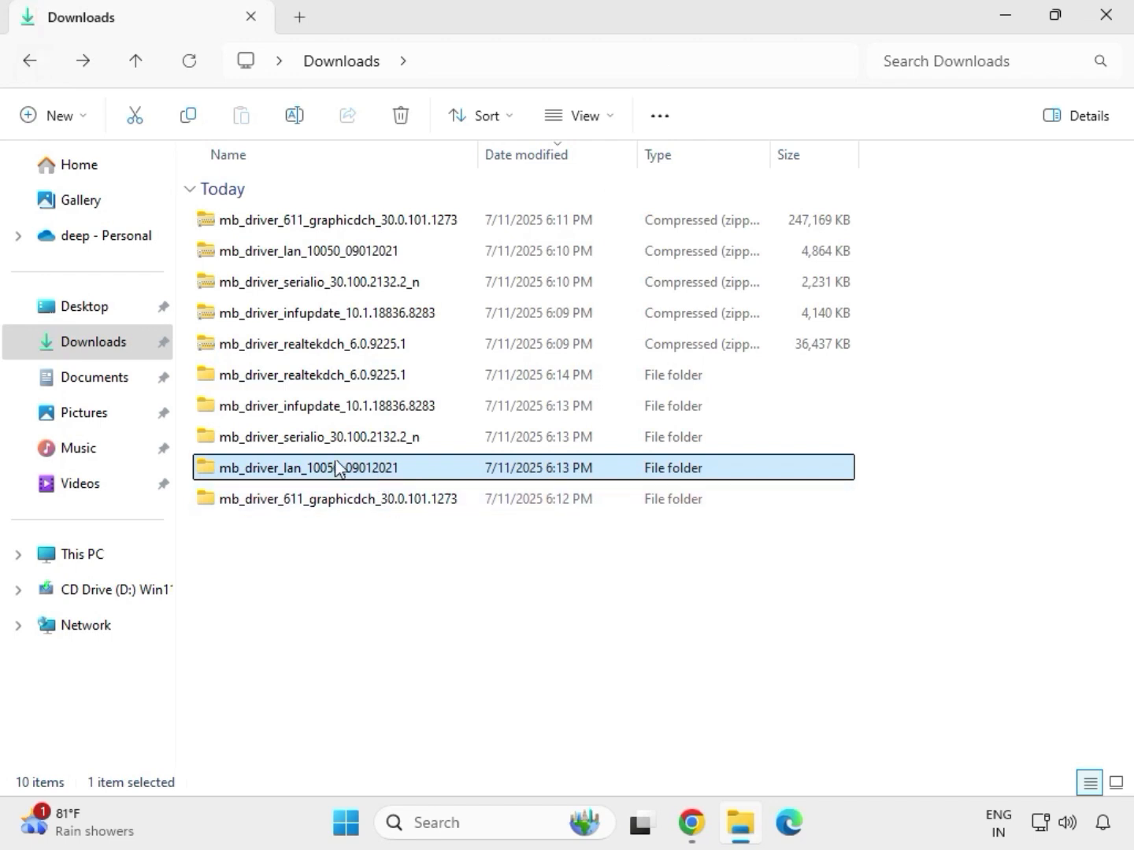
In mb_driver_serialio_30.100.2132.2_n, open the SerialIO_30.100.2132.2_PV_CNL_21H2 subfolder, run SetupSerialIO as administrator and allow it to make changes.
{"action": "double_click", "coordinate": [319, 441]}
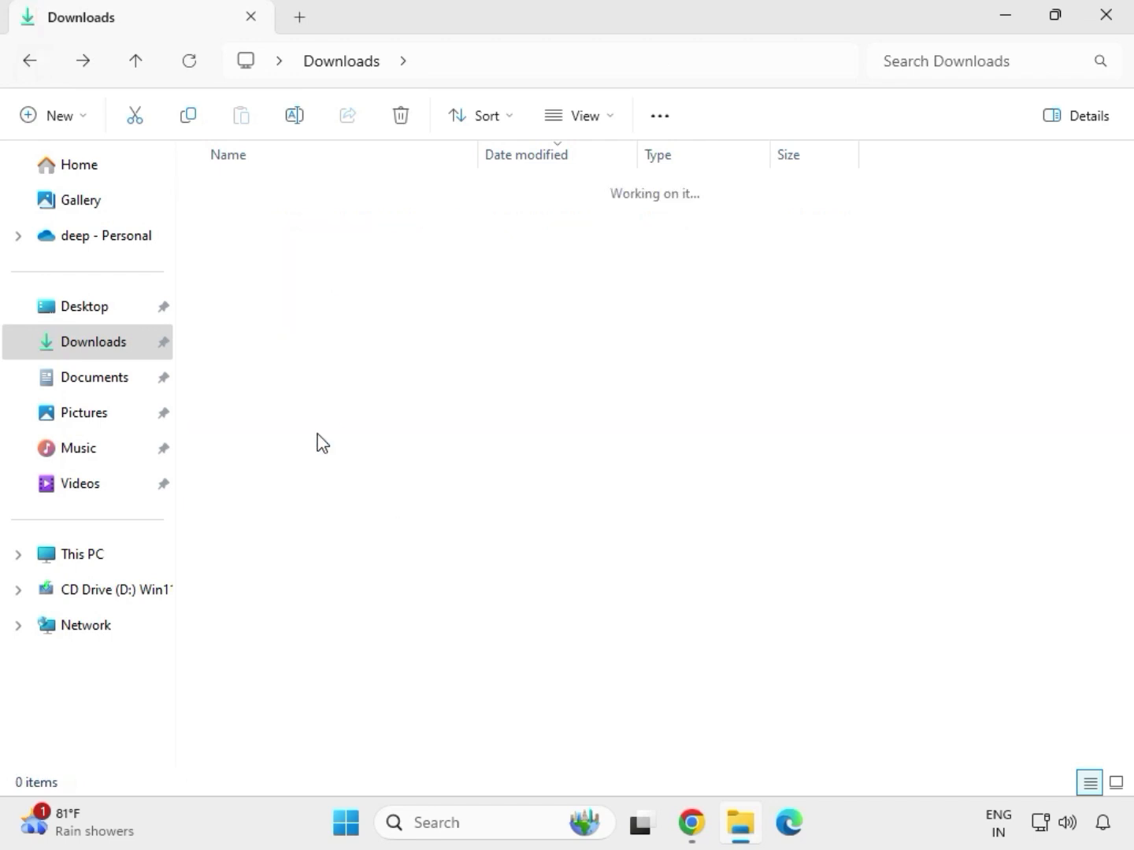
{"action": "double_click", "coordinate": [338, 223]}
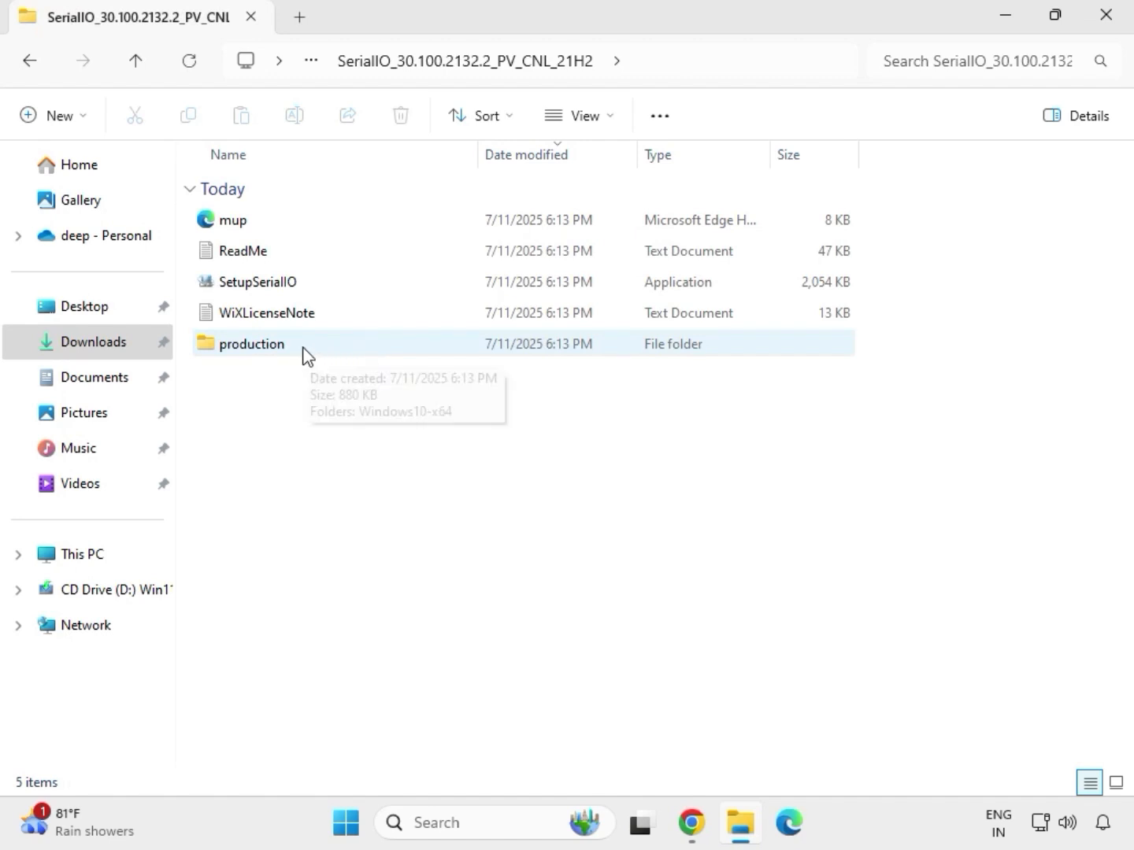
{"action": "left_click", "coordinate": [285, 288]}
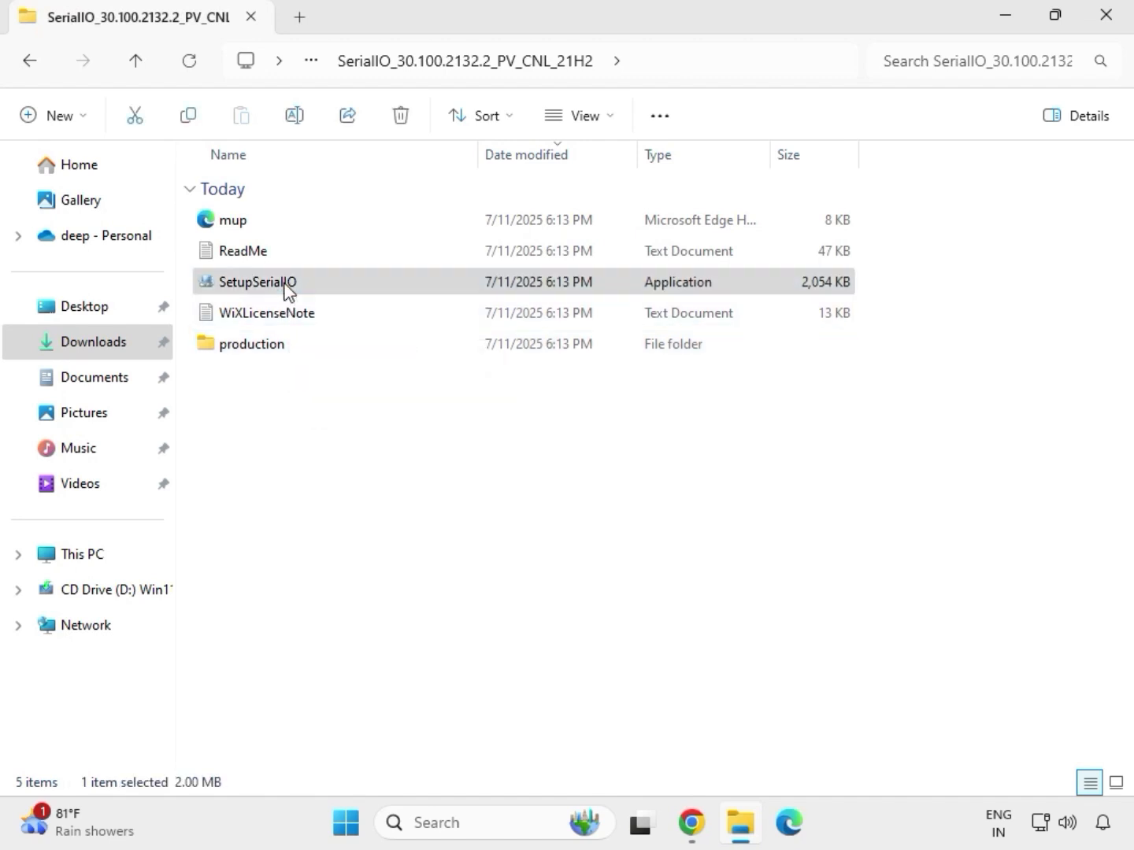
{"action": "right_click", "coordinate": [286, 288]}
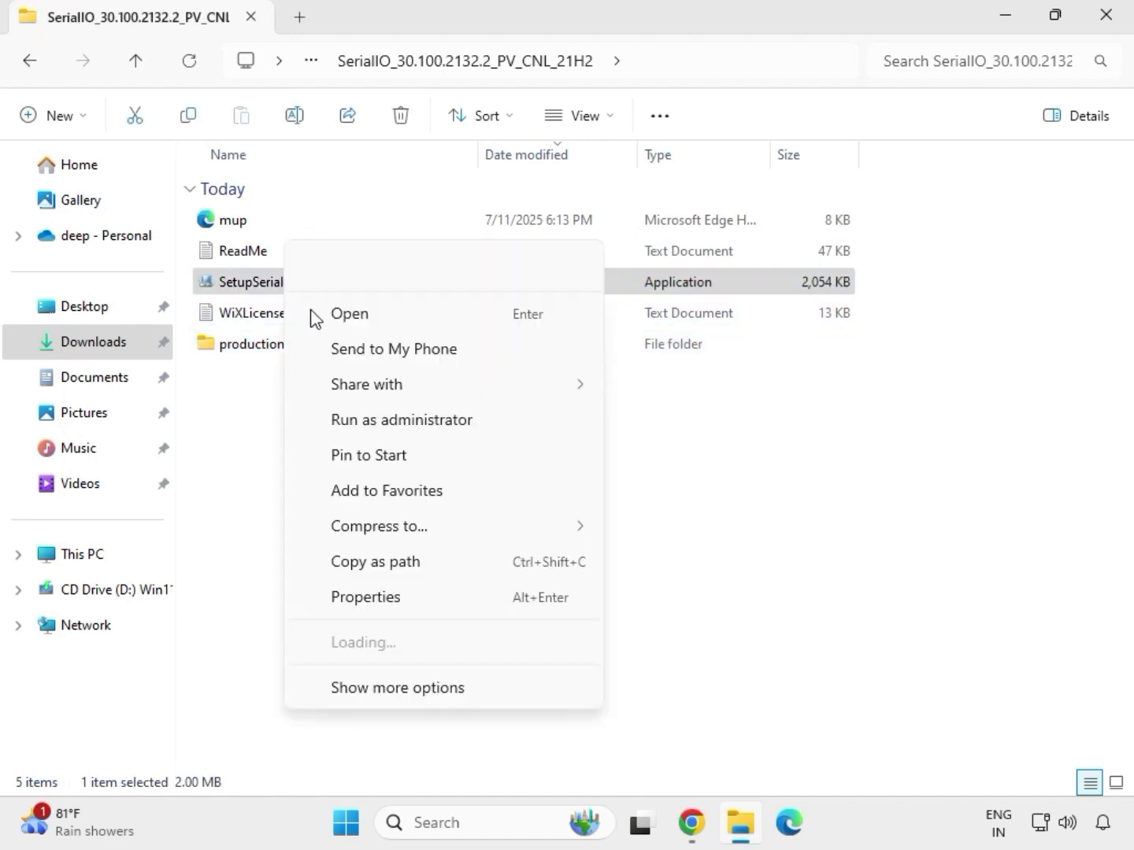
{"action": "left_click", "coordinate": [393, 419]}
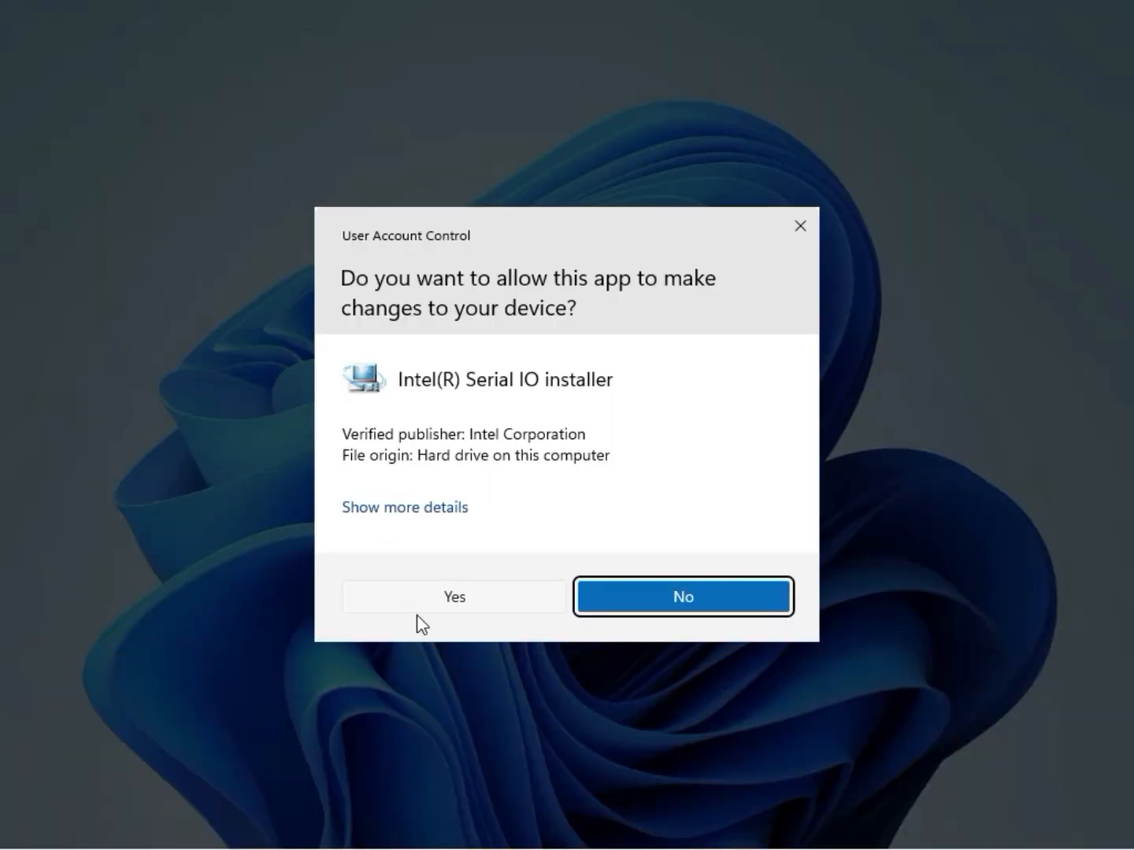
{"action": "left_click", "coordinate": [451, 600]}
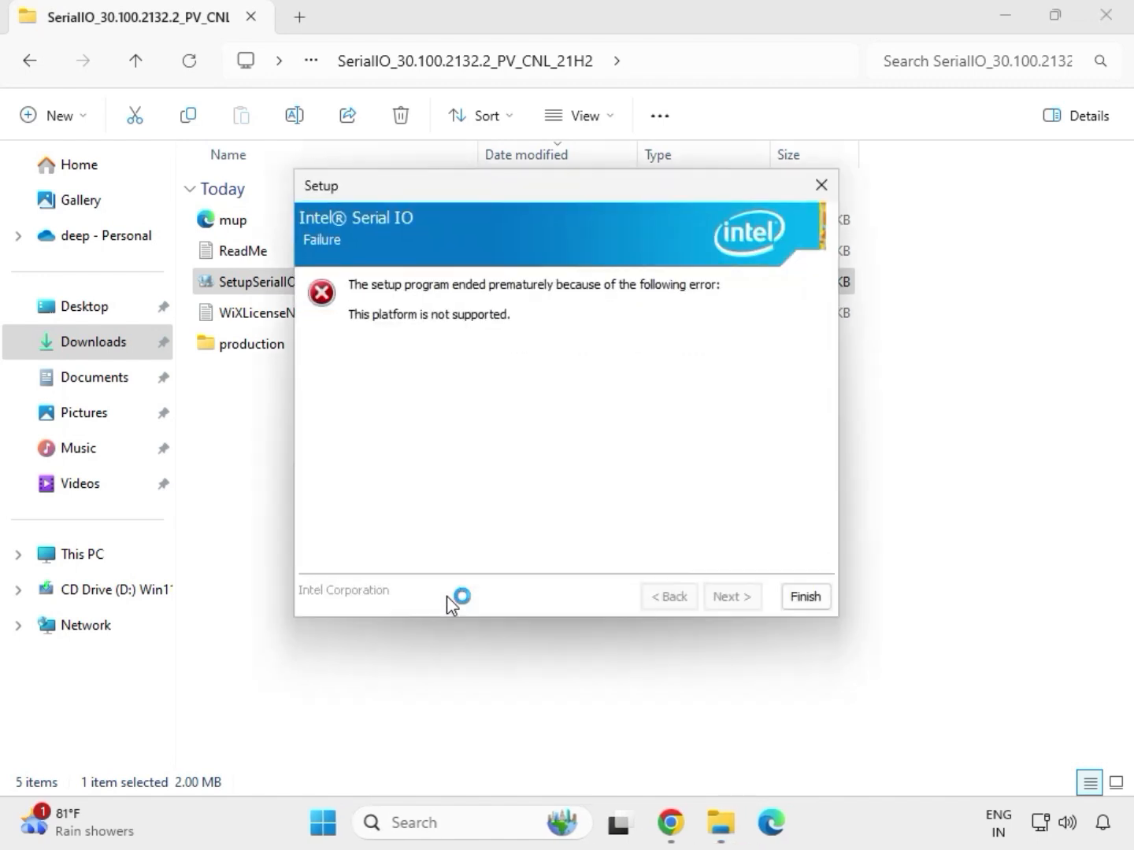
Close the Intel Serial IO setup and return to the Downloads folder.
{"action": "left_click", "coordinate": [805, 597]}
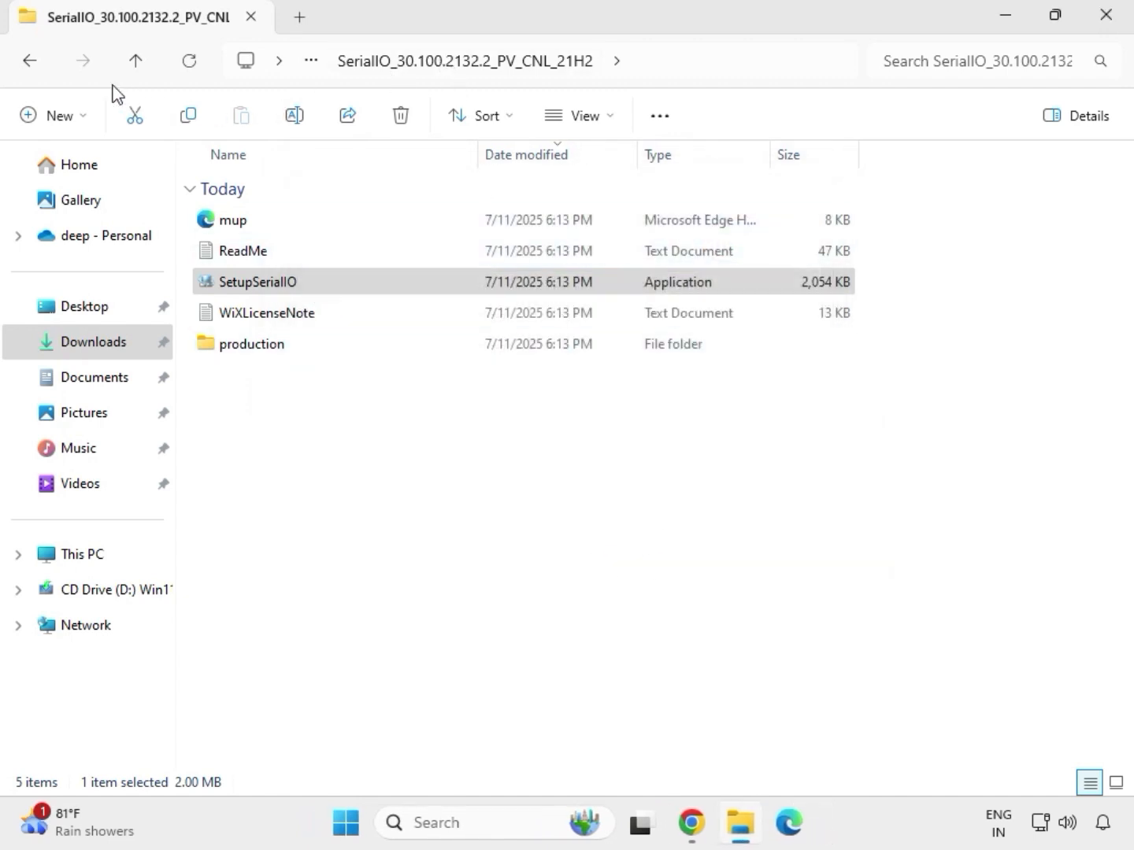
{"action": "left_click", "coordinate": [34, 67]}
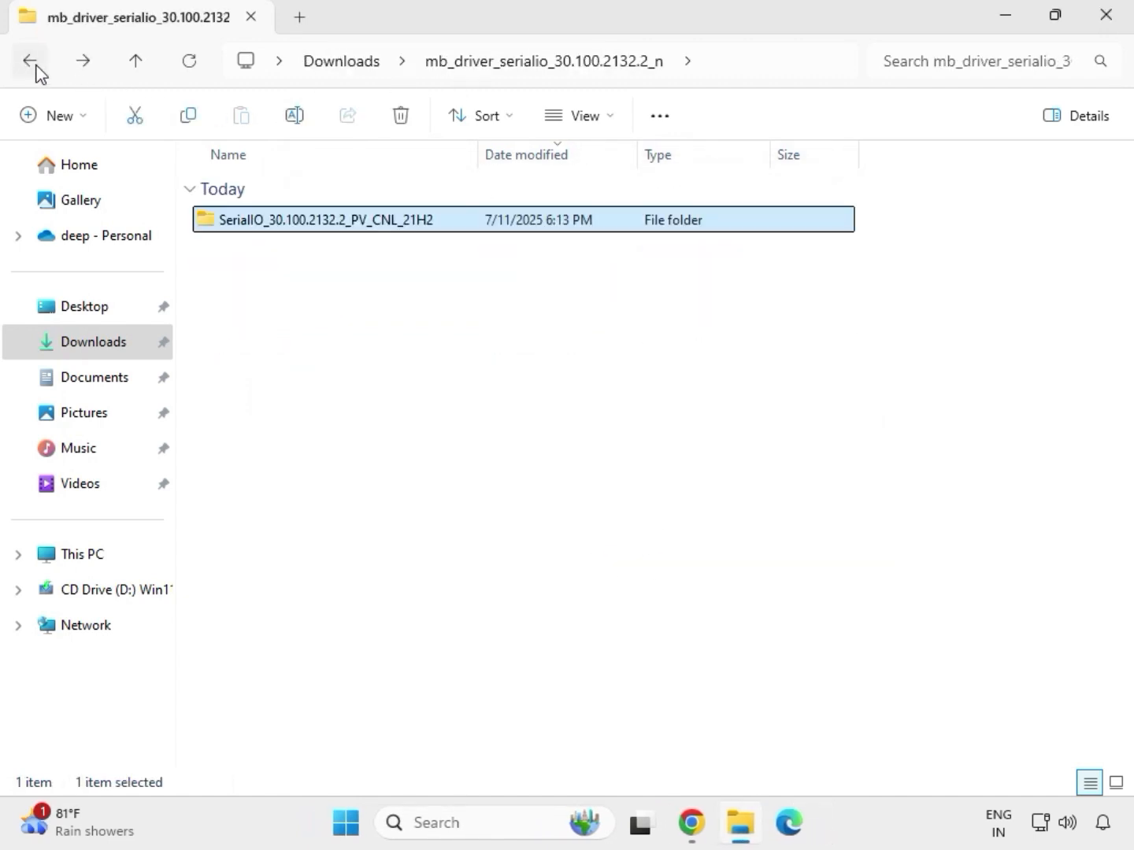
{"action": "left_click", "coordinate": [35, 70]}
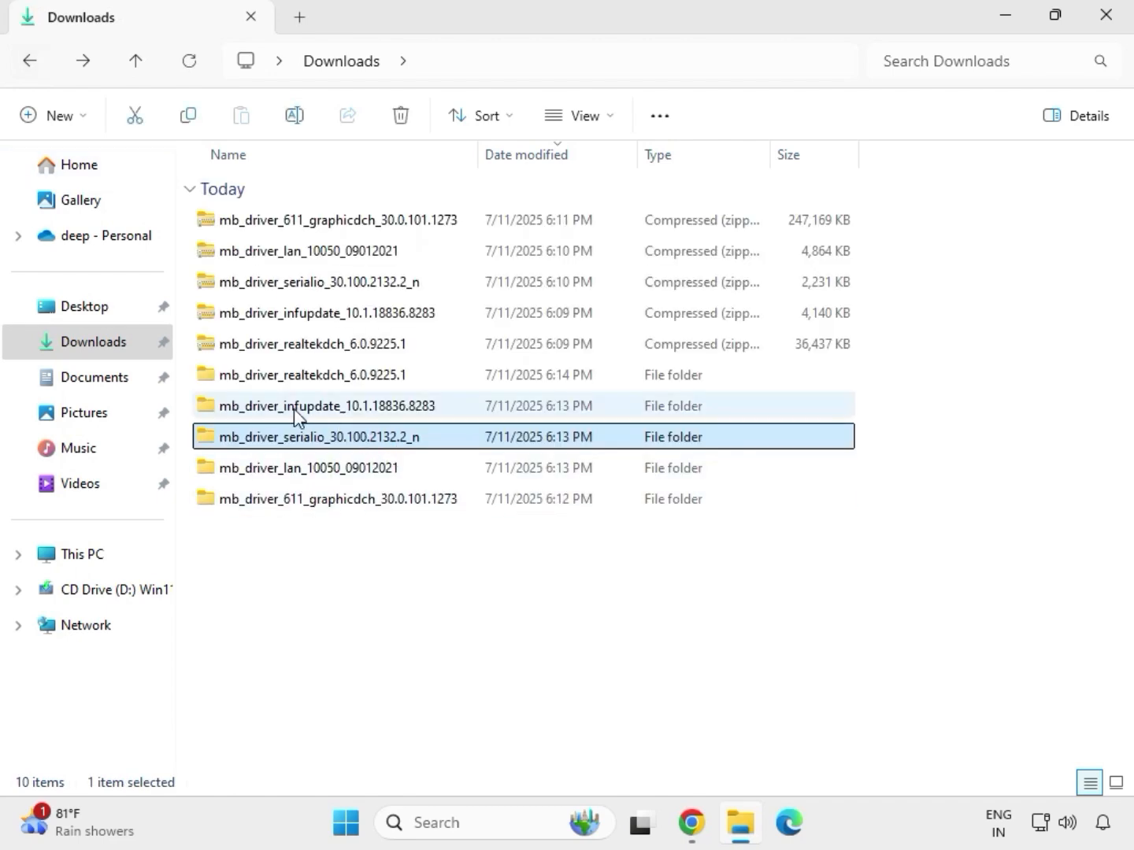
In mb_driver_infupdate_10.1.18836.8283, open the Chipset-10.1.18836.8283-Public-MUP subfolder, run SetupChipset as administrator and allow it to make changes.
{"action": "left_click", "coordinate": [297, 411]}
{"action": "double_click", "coordinate": [297, 410]}
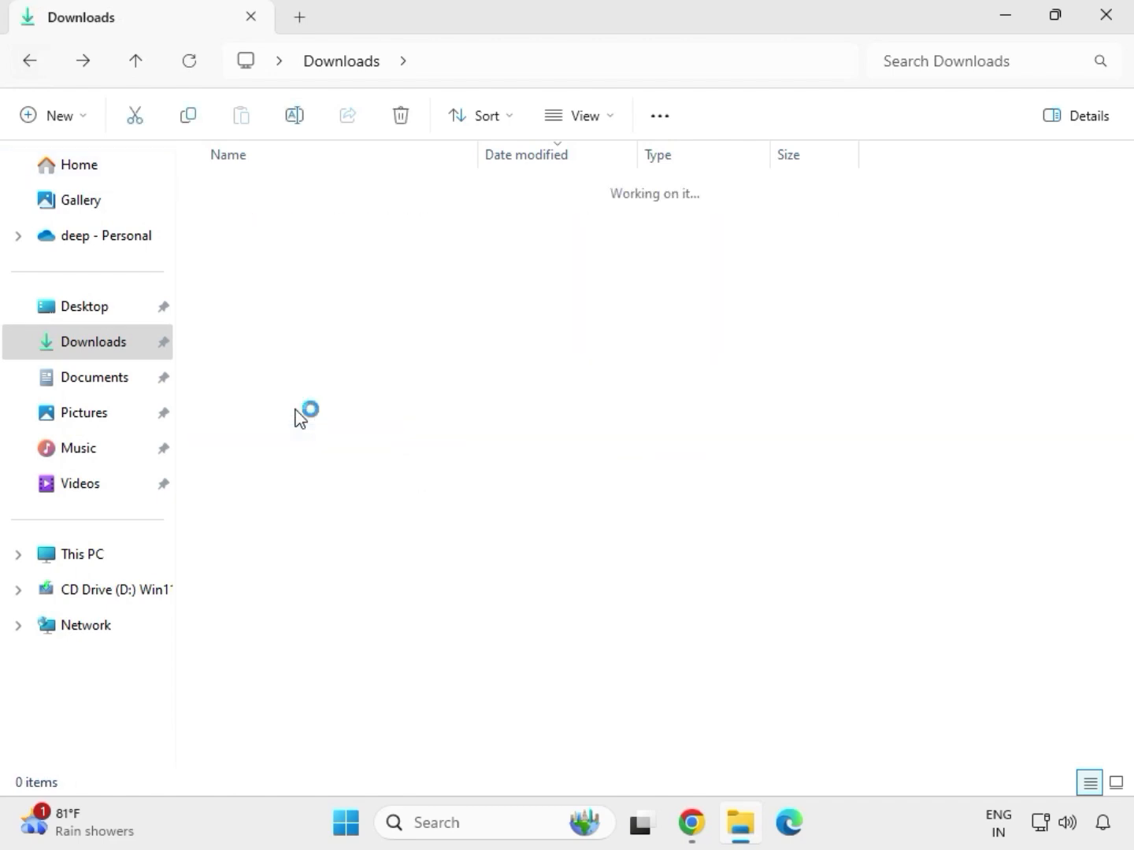
{"action": "left_click", "coordinate": [300, 224]}
{"action": "double_click", "coordinate": [301, 223]}
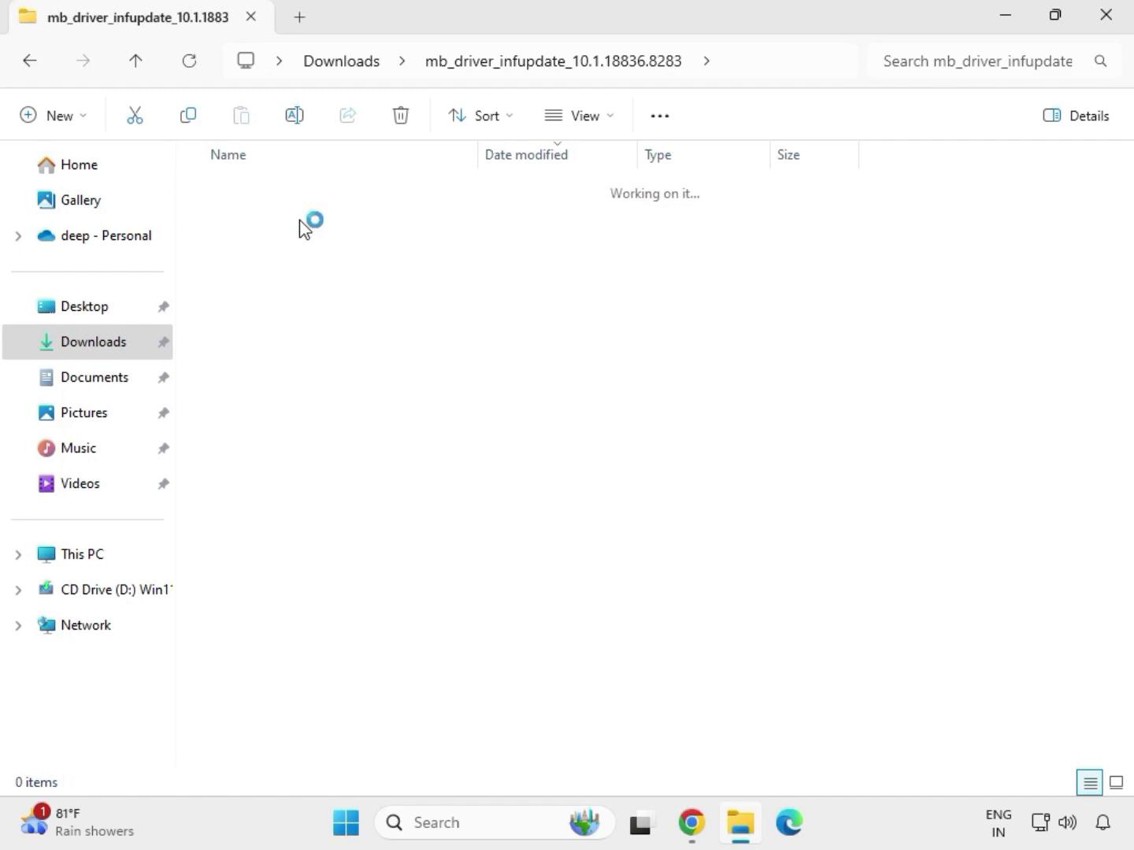
{"action": "left_click", "coordinate": [322, 256]}
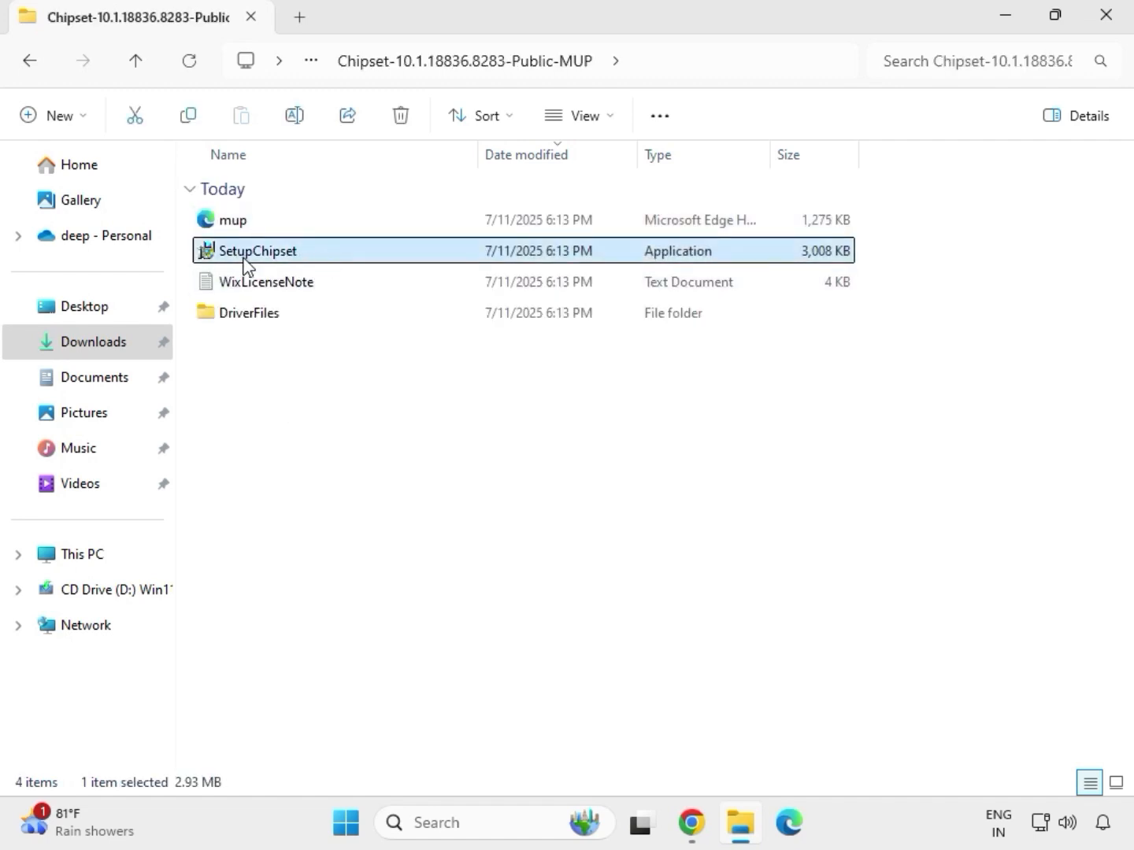
{"action": "right_click", "coordinate": [313, 260]}
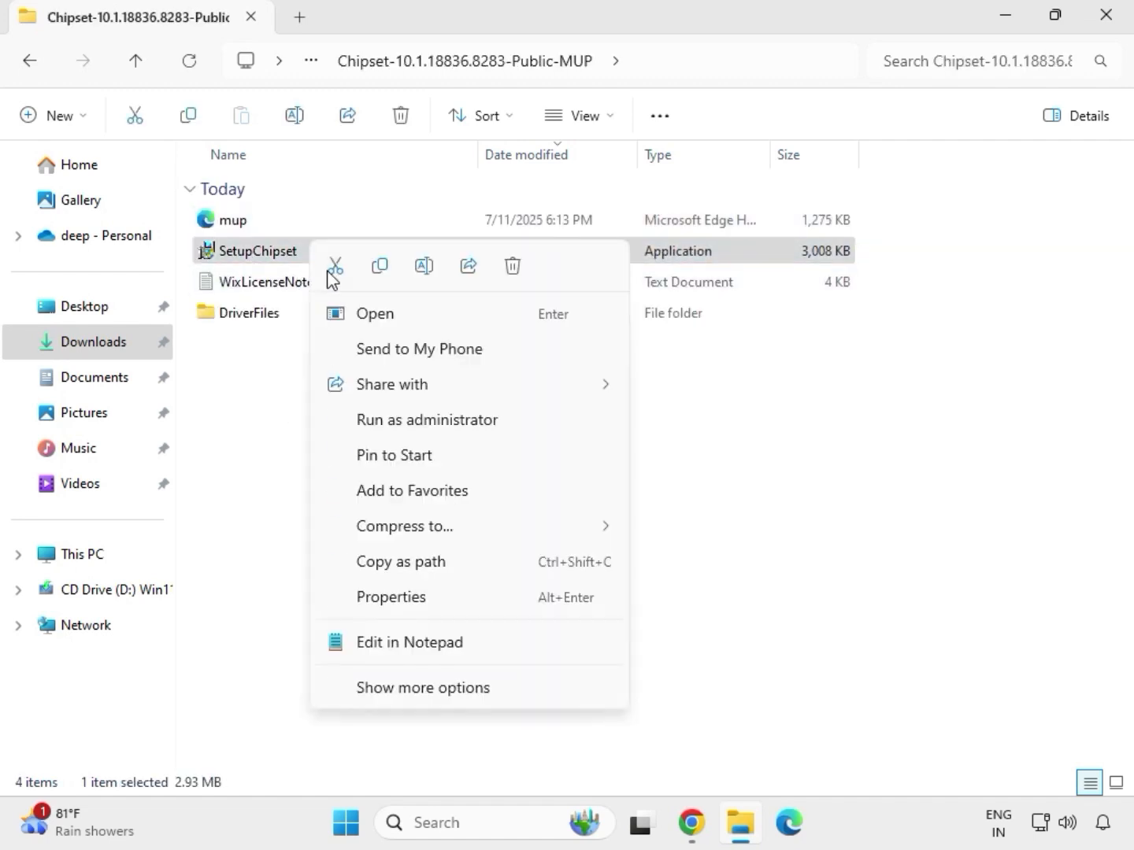
{"action": "left_click", "coordinate": [402, 417]}
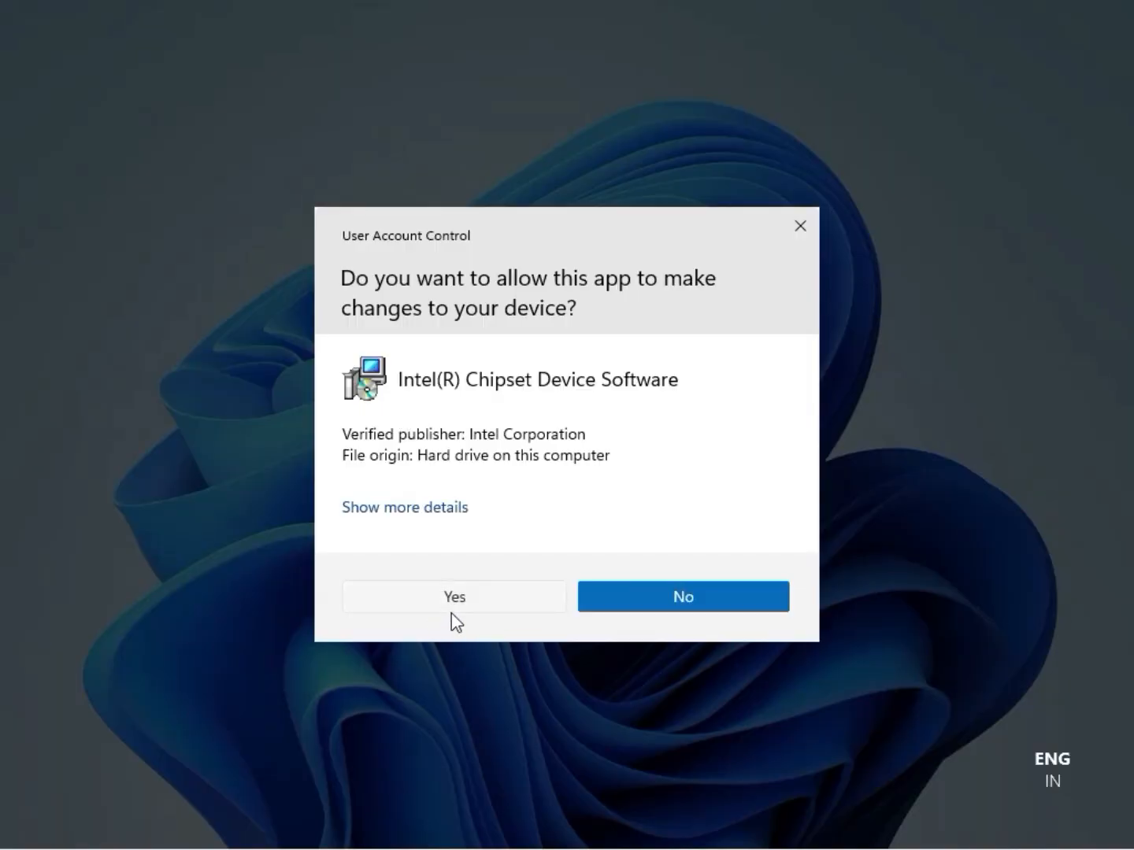
{"action": "left_click", "coordinate": [454, 610]}
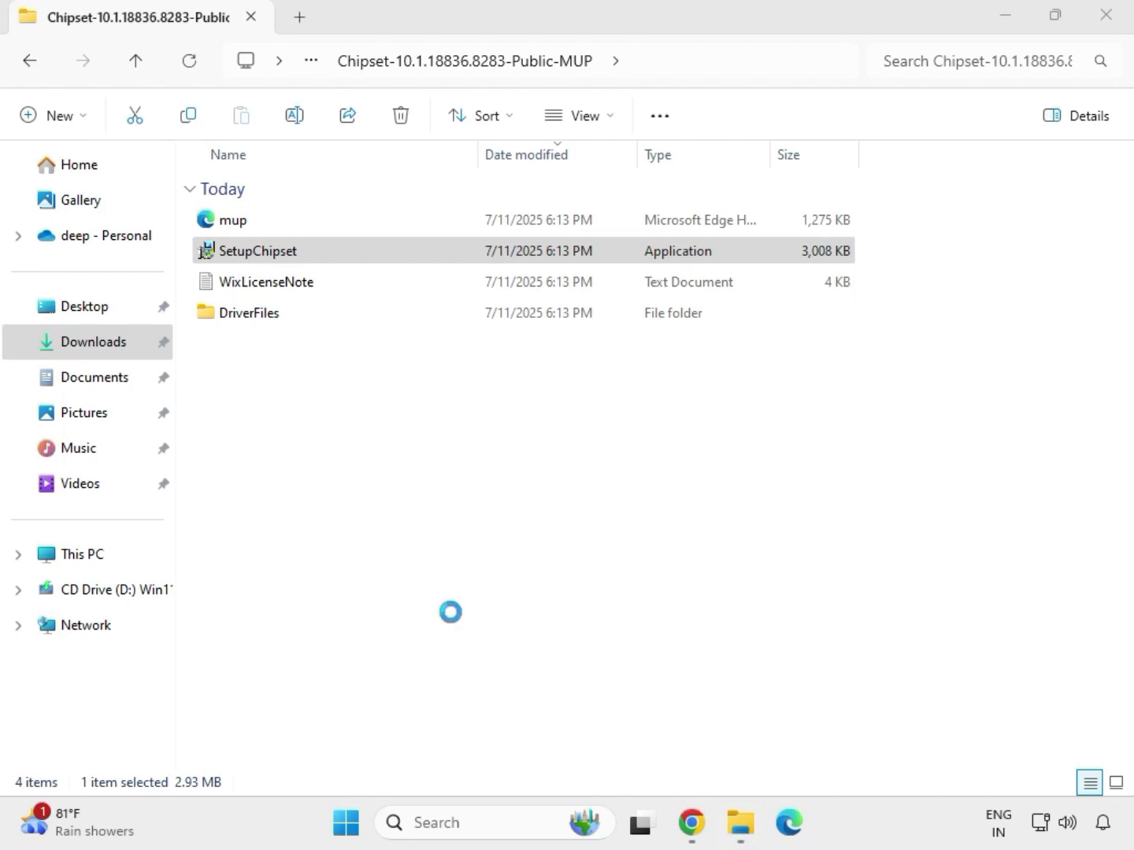
Accept the license, try to install the Intel Chipset Device Software, close its setup and return to the Downloads folder.
{"action": "left_click", "coordinate": [662, 589]}
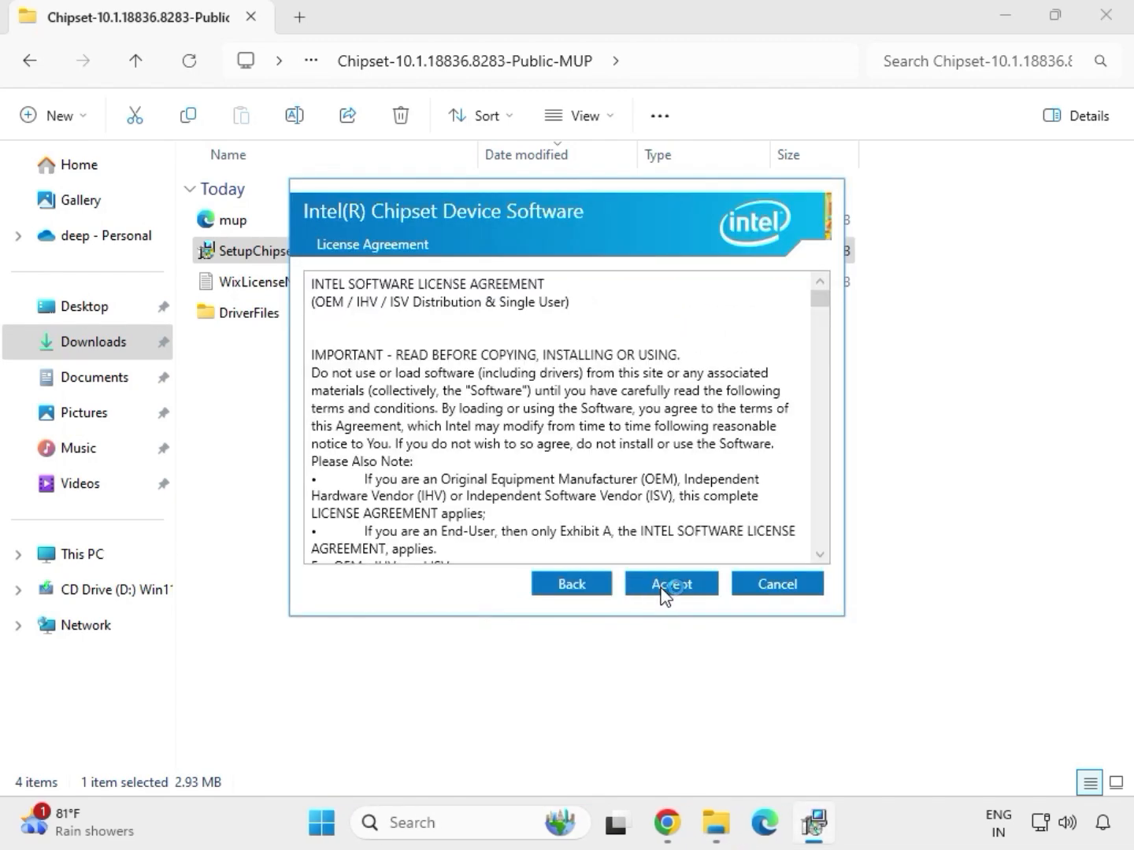
{"action": "left_click", "coordinate": [660, 590]}
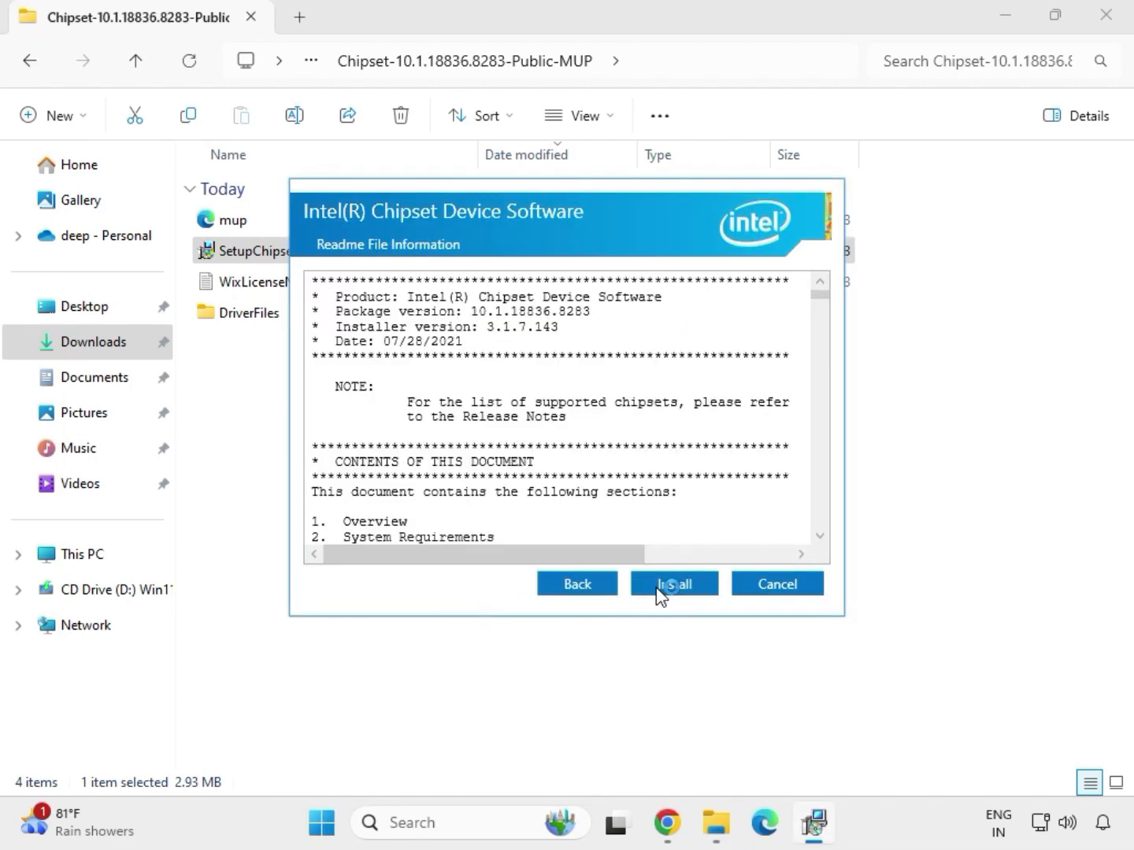
{"action": "left_click", "coordinate": [696, 591]}
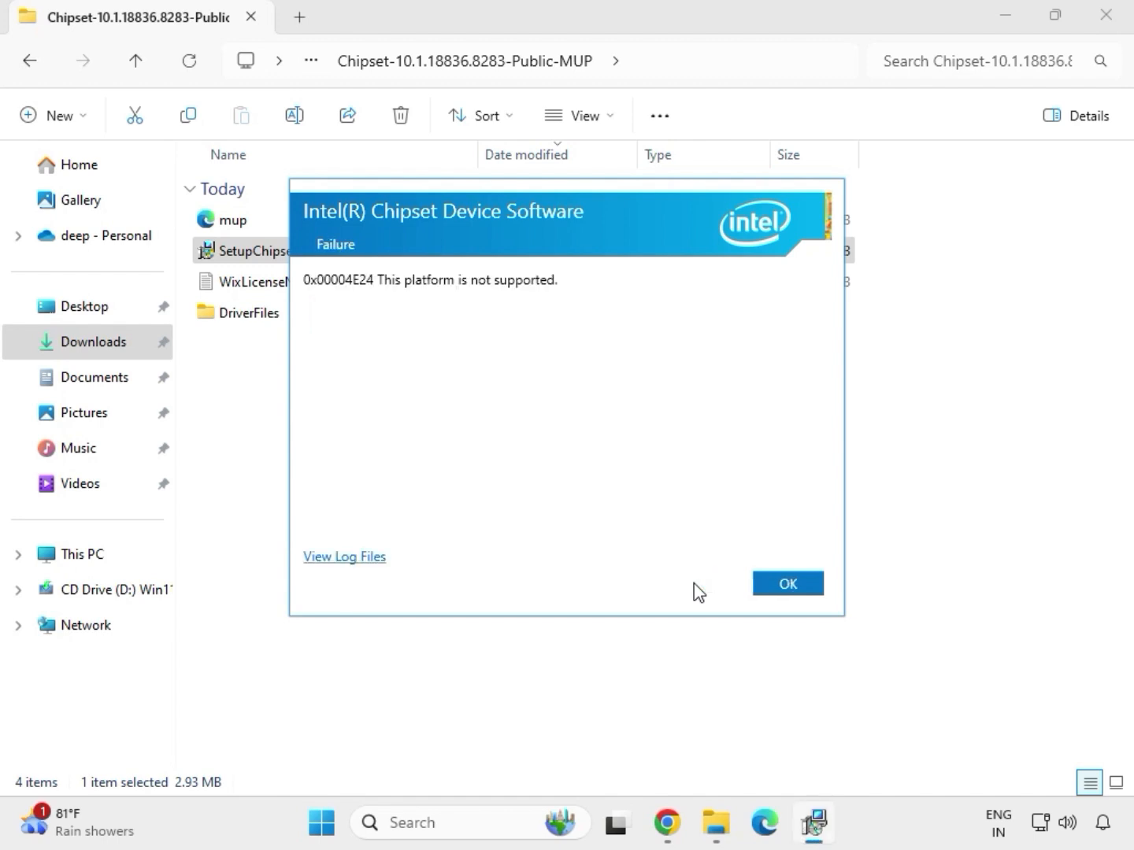
{"action": "left_click", "coordinate": [768, 591]}
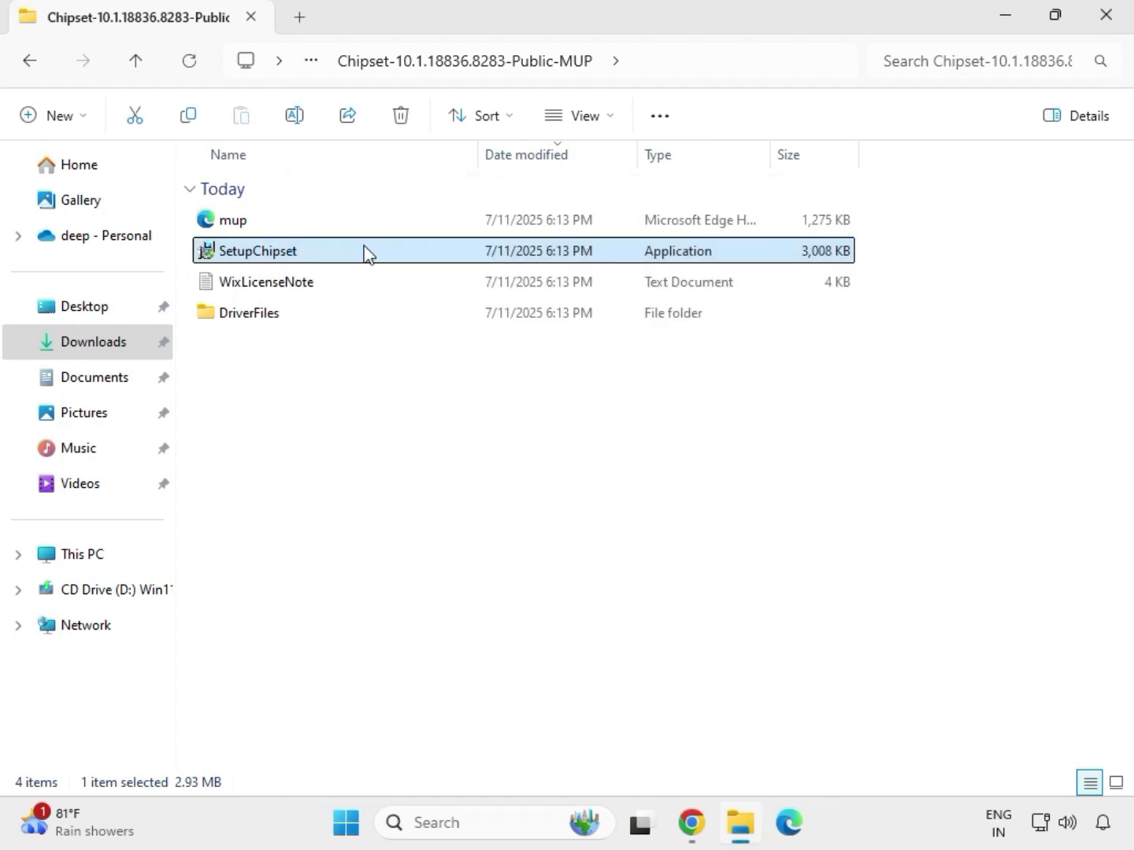
{"action": "key", "text": "alt+Left"}
{"action": "key", "text": "alt+Left"}
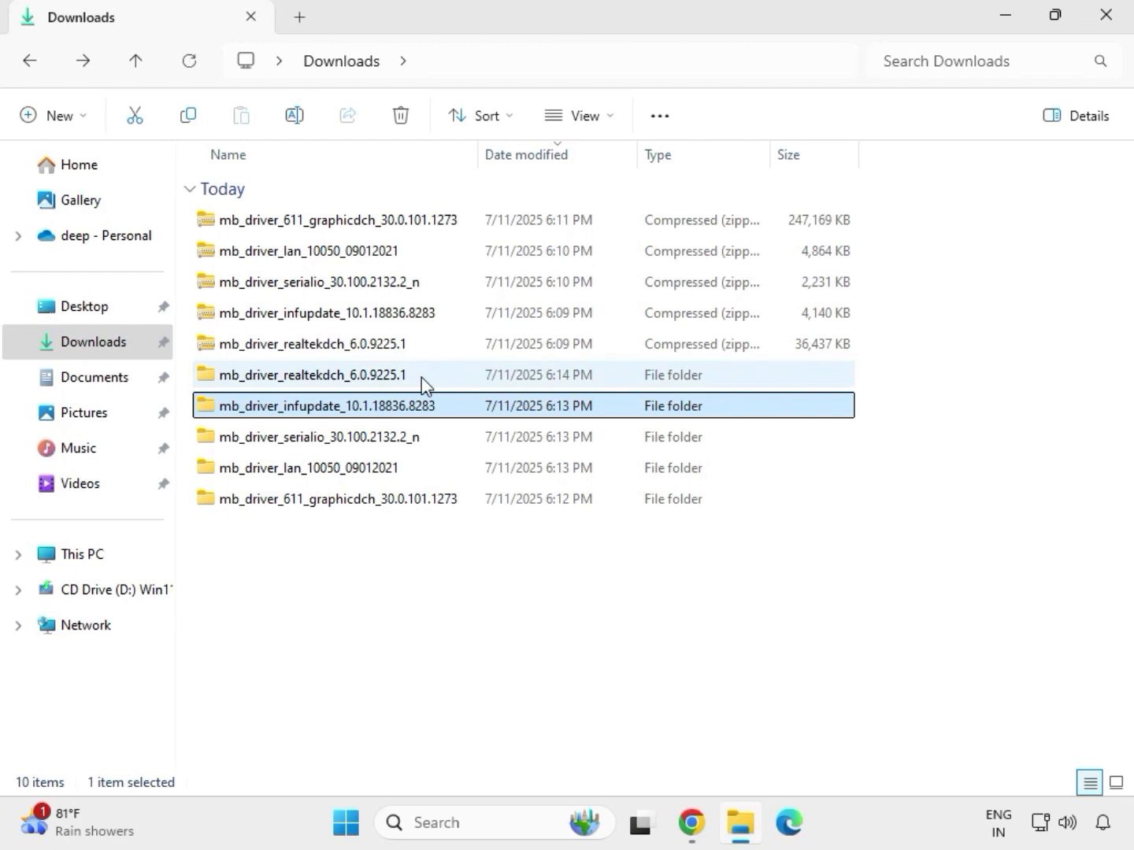
In the mb_driver_611_graphicdch_30.0.101.1273 folder, run the graphics driver application as administrator, allow it to make changes and return to the Downloads folder.
{"action": "double_click", "coordinate": [422, 378]}
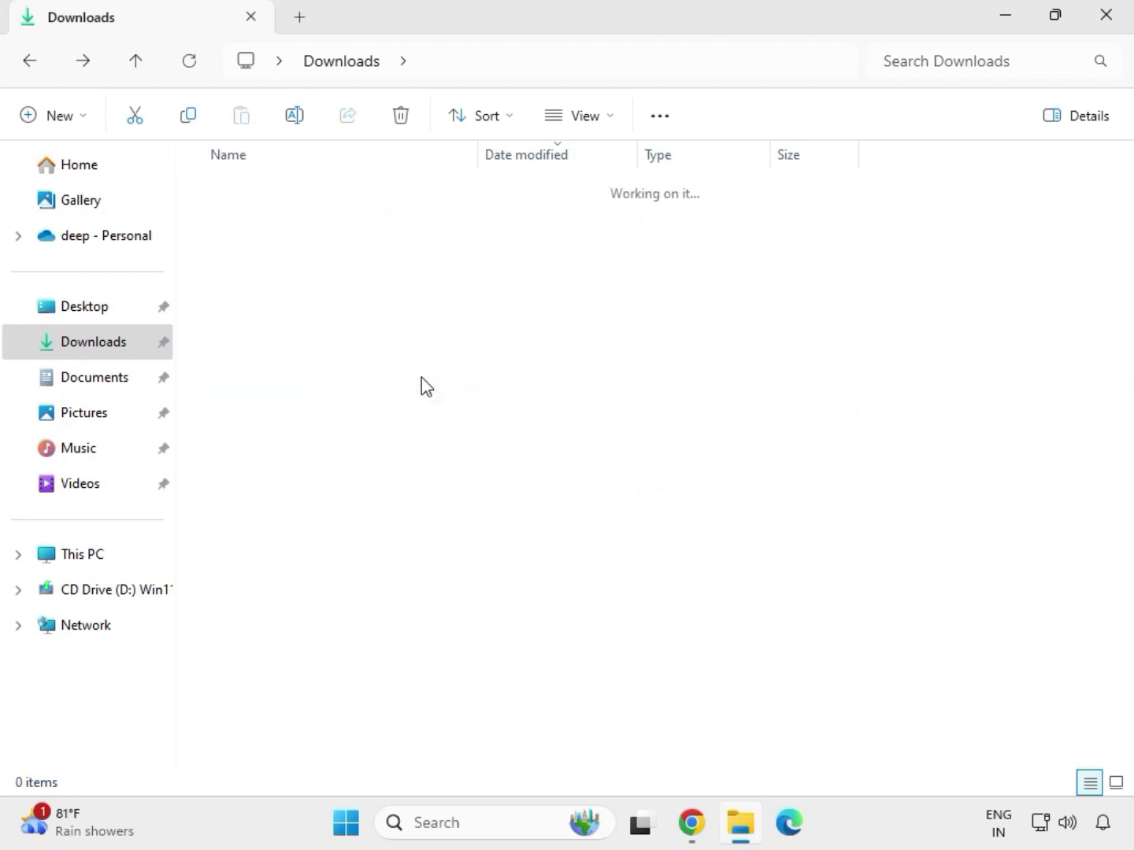
{"action": "left_click", "coordinate": [349, 68]}
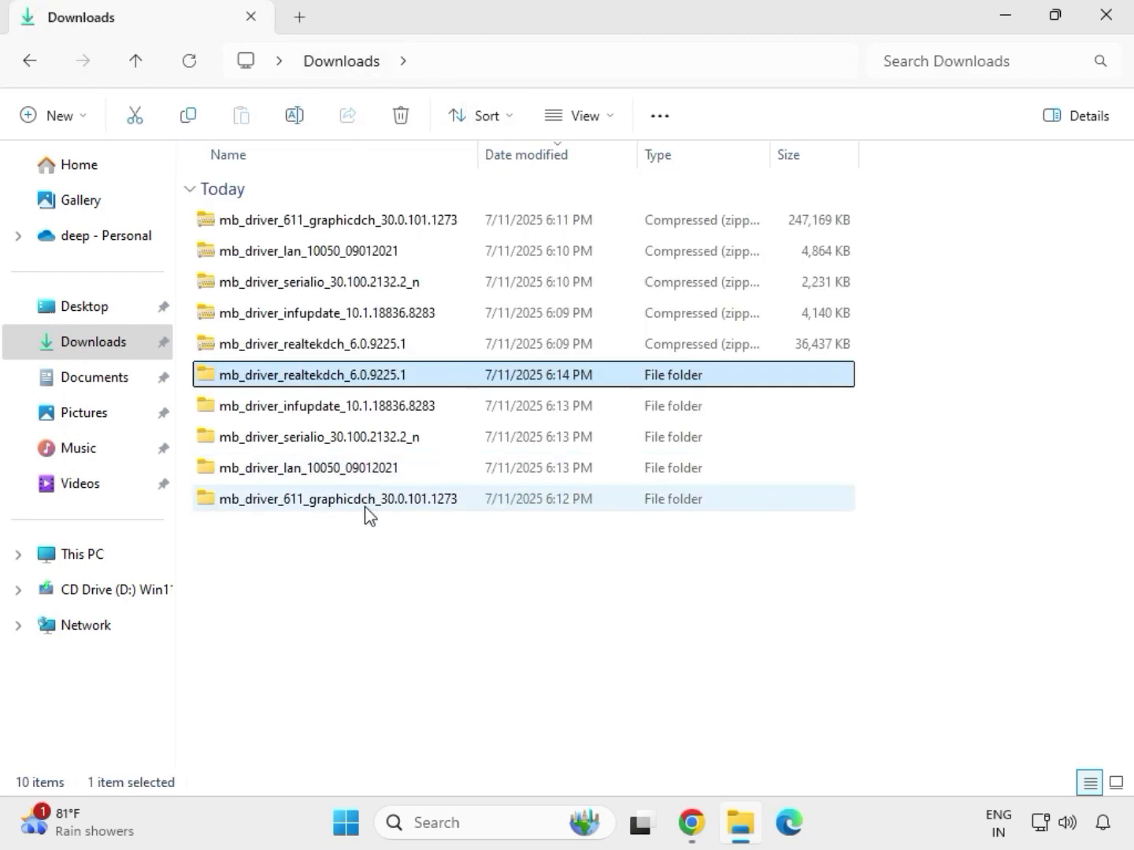
{"action": "left_click", "coordinate": [354, 507]}
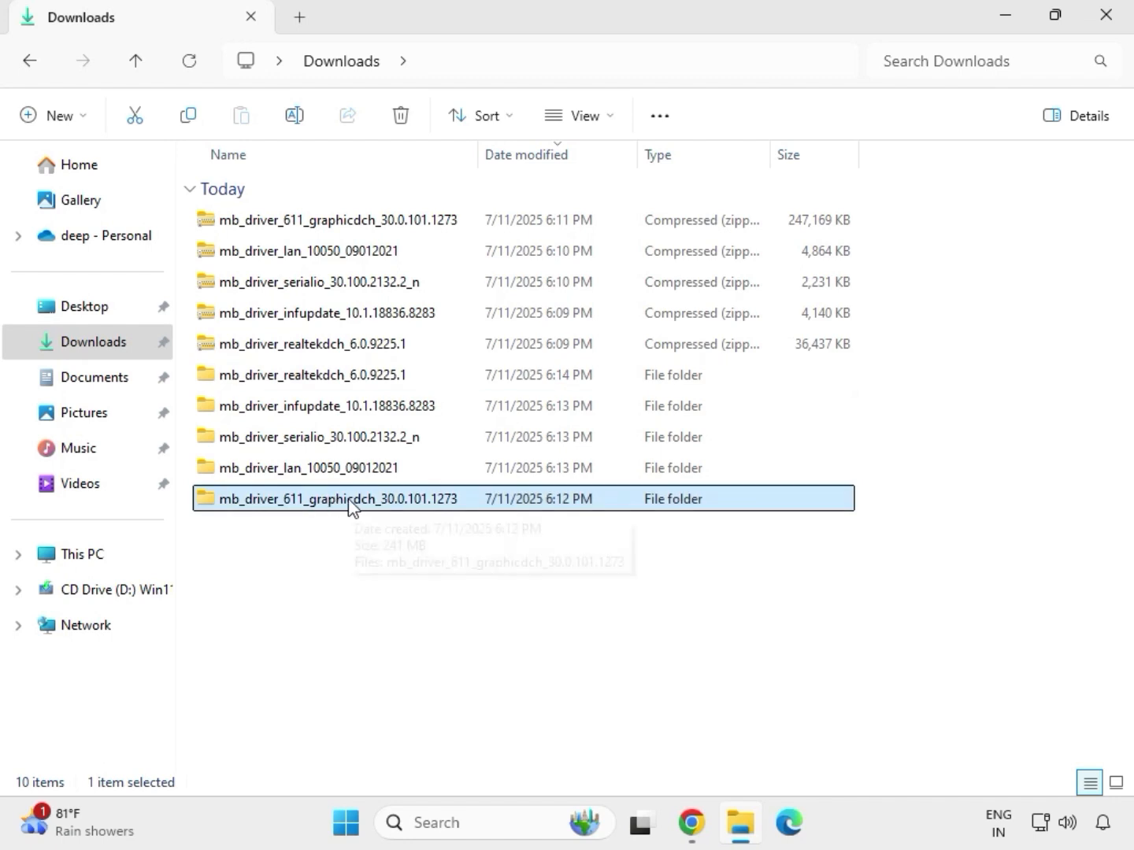
{"action": "double_click", "coordinate": [351, 507]}
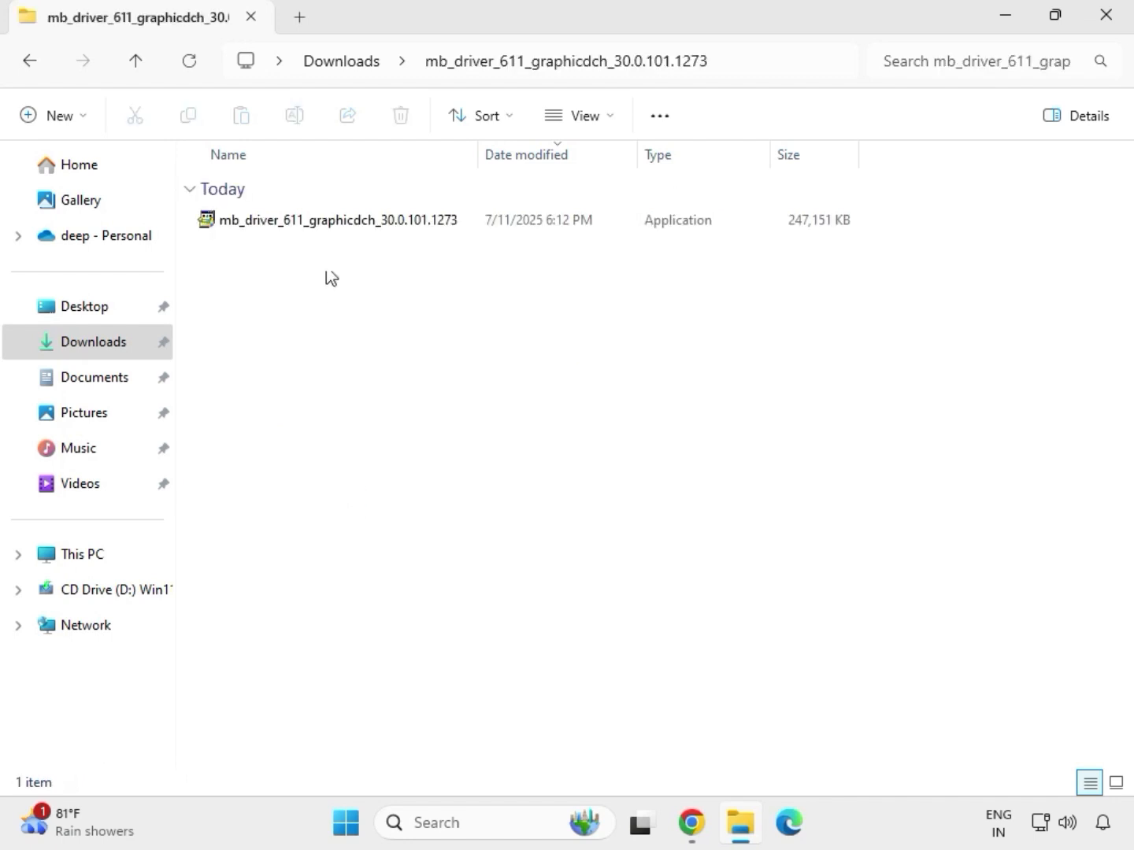
{"action": "left_click", "coordinate": [316, 228]}
{"action": "right_click", "coordinate": [311, 223]}
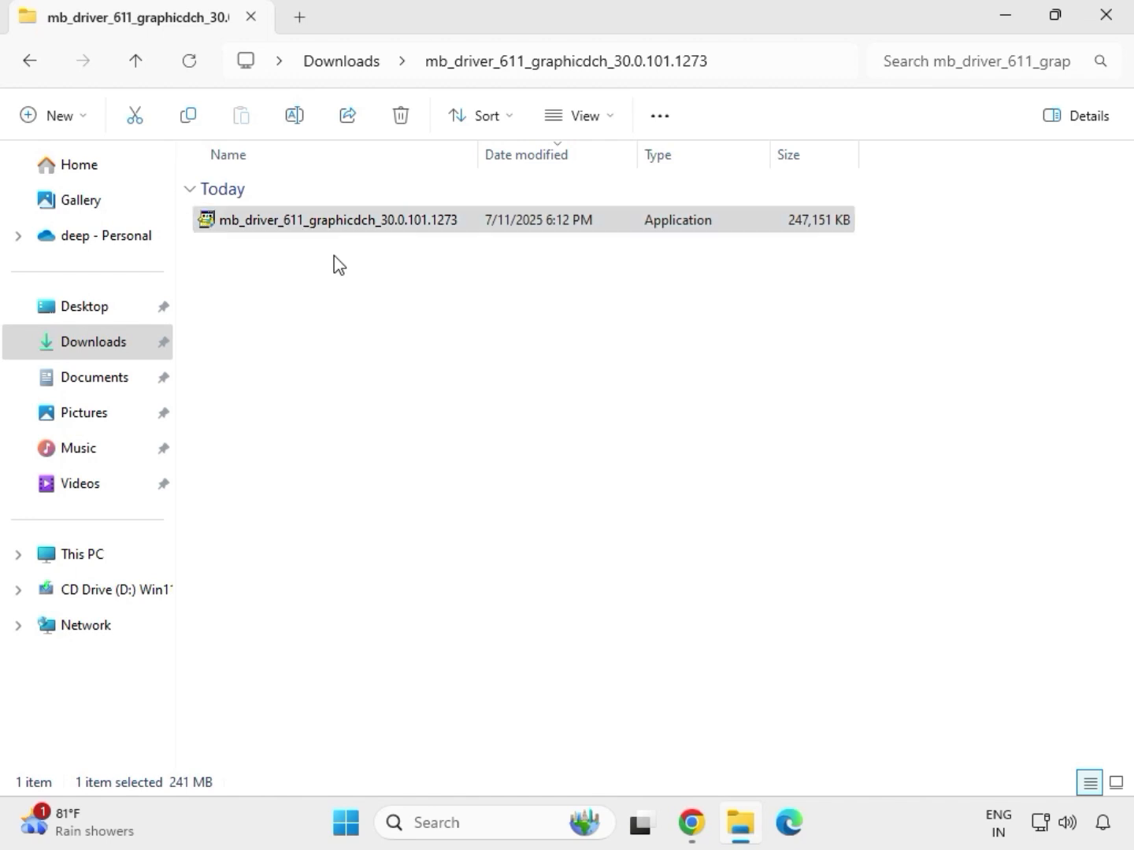
{"action": "left_click", "coordinate": [430, 400]}
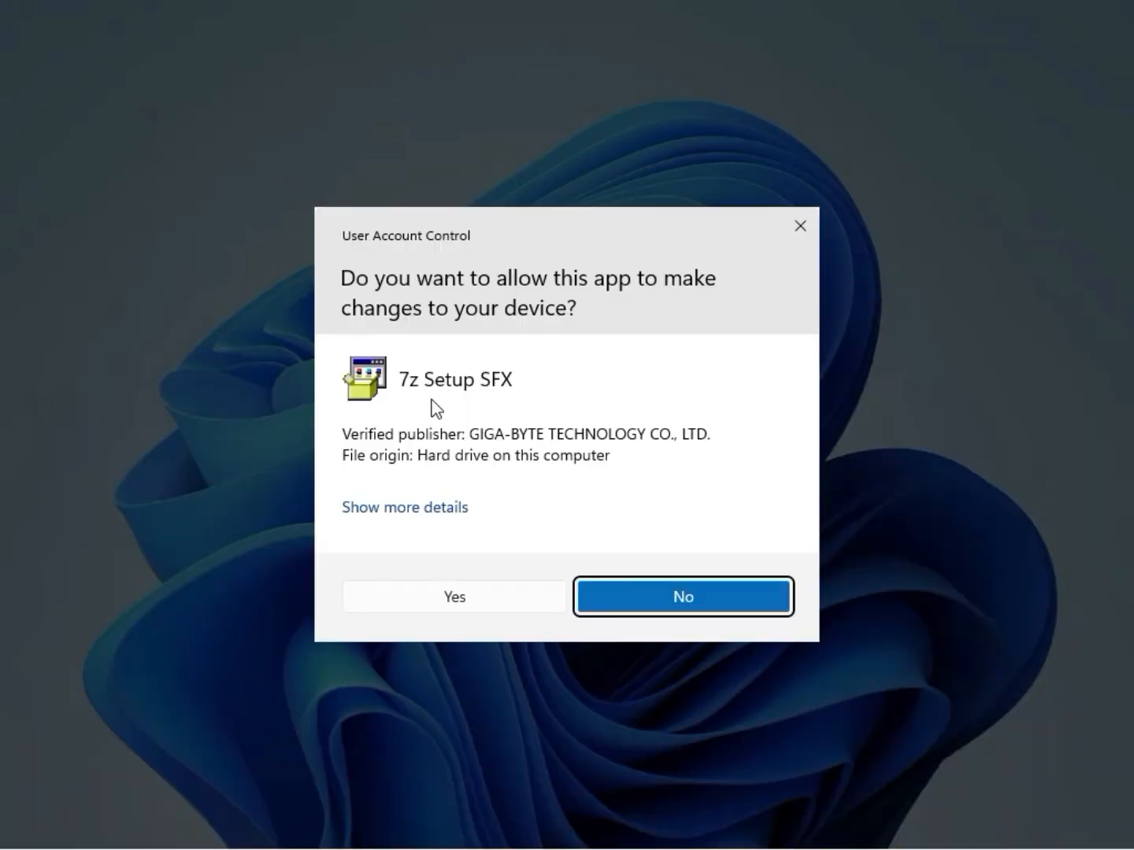
{"action": "left_click", "coordinate": [438, 598]}
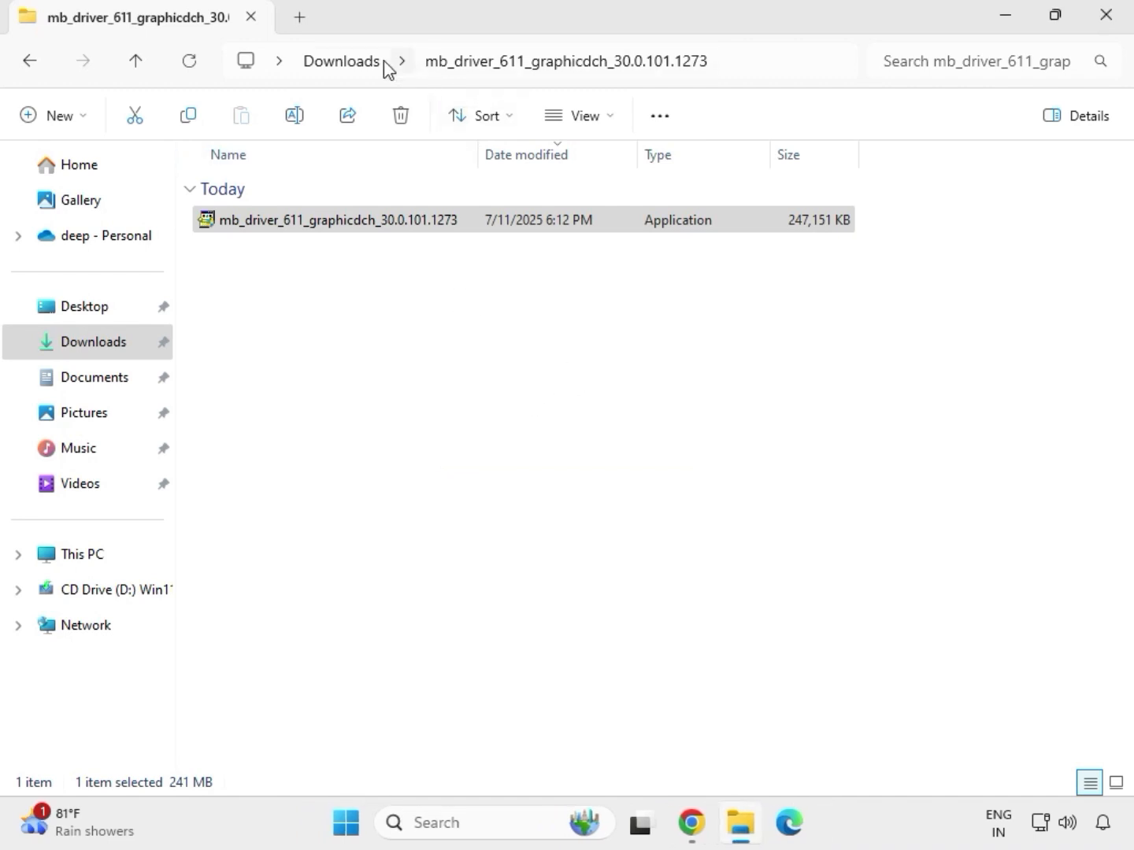
{"action": "left_click", "coordinate": [353, 62]}
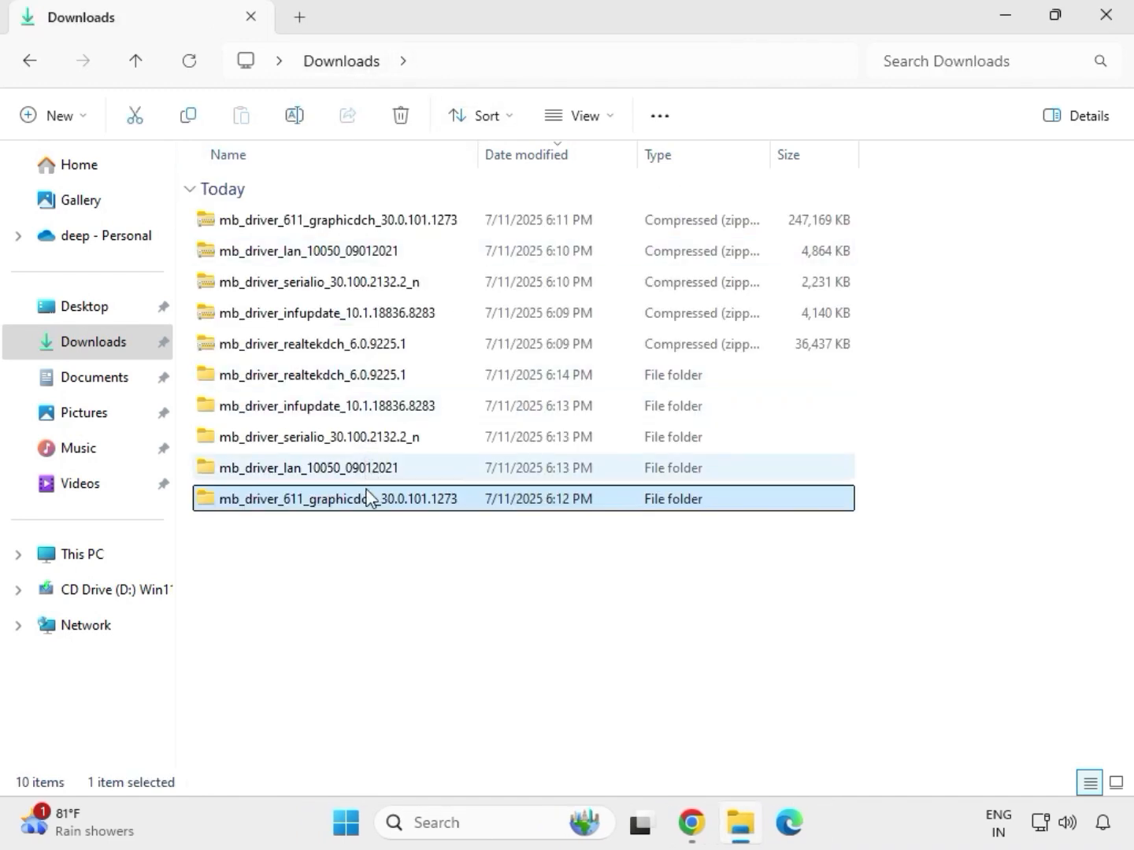
From the 9225.1_UAD_Win10_Win11 subfolder in mb_driver_realtekdch_6.0.9225.1, run Setup as administrator, allow changes and complete the Realtek Audio Driver wizard.
{"action": "double_click", "coordinate": [349, 377]}
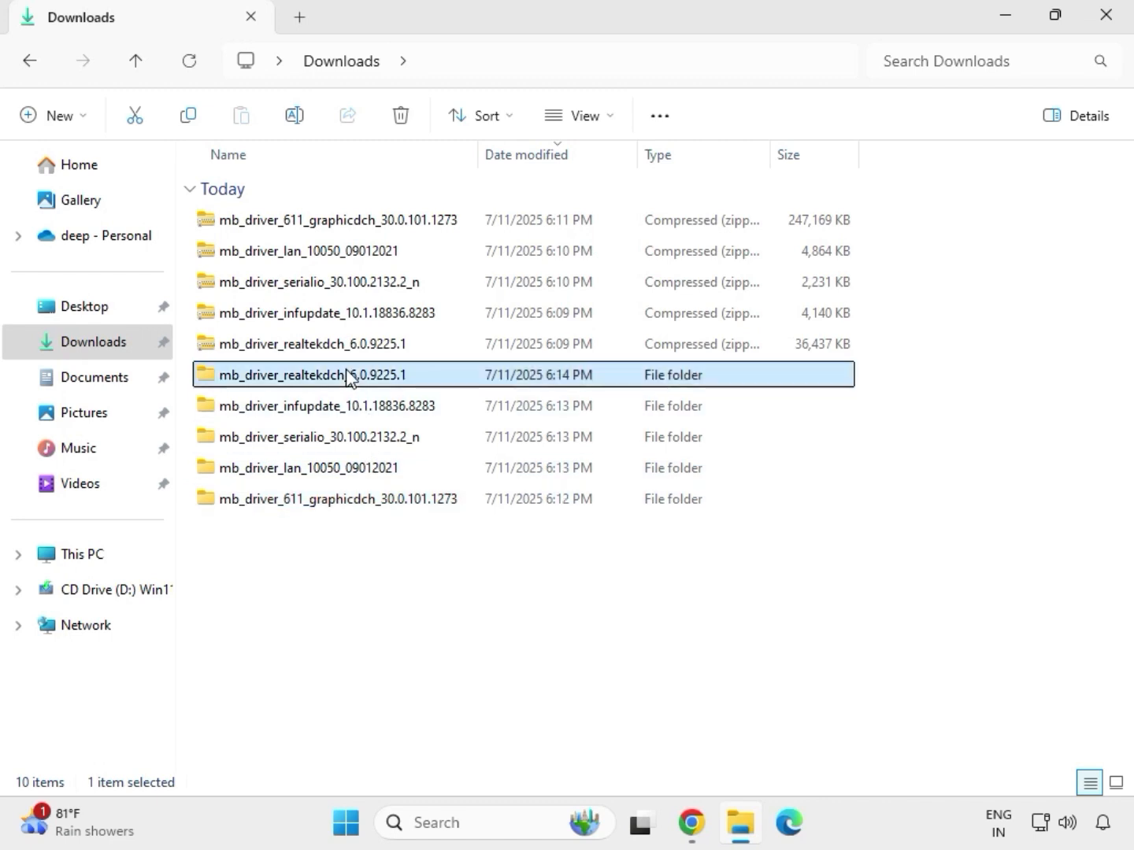
{"action": "double_click", "coordinate": [331, 214]}
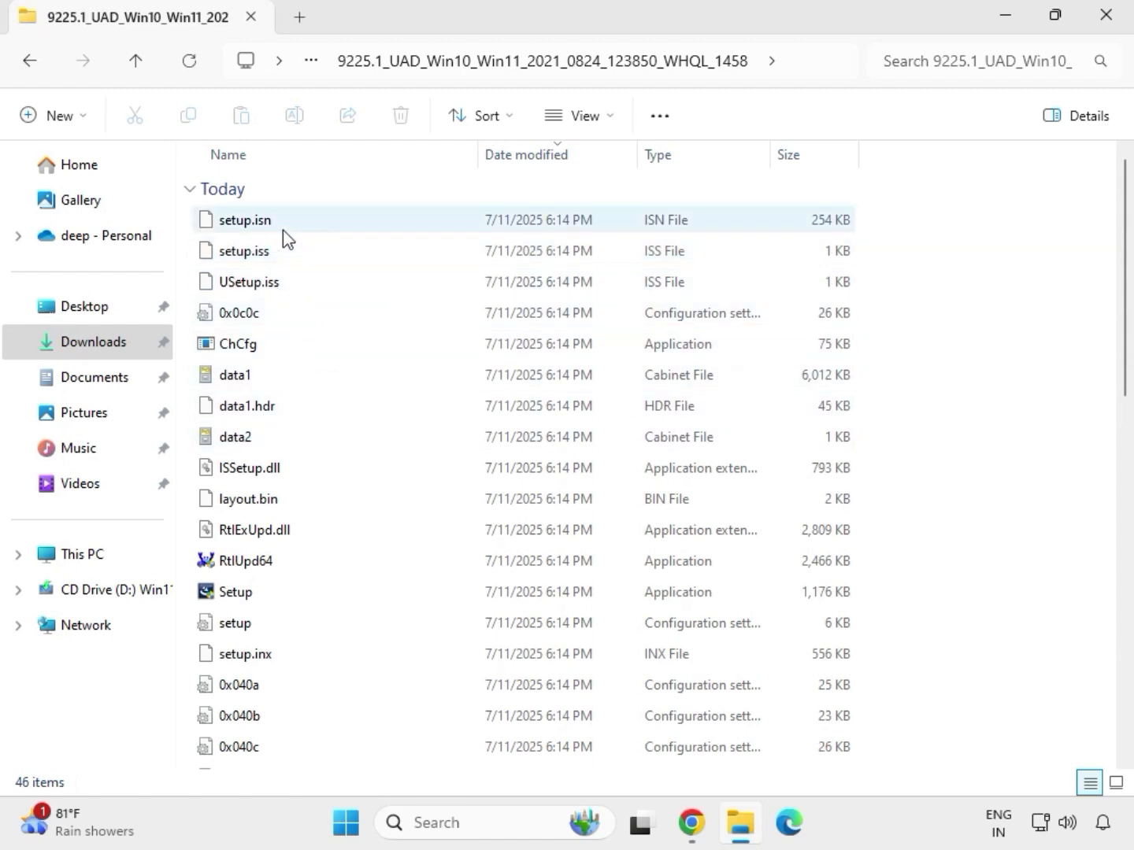
{"action": "left_click", "coordinate": [276, 596]}
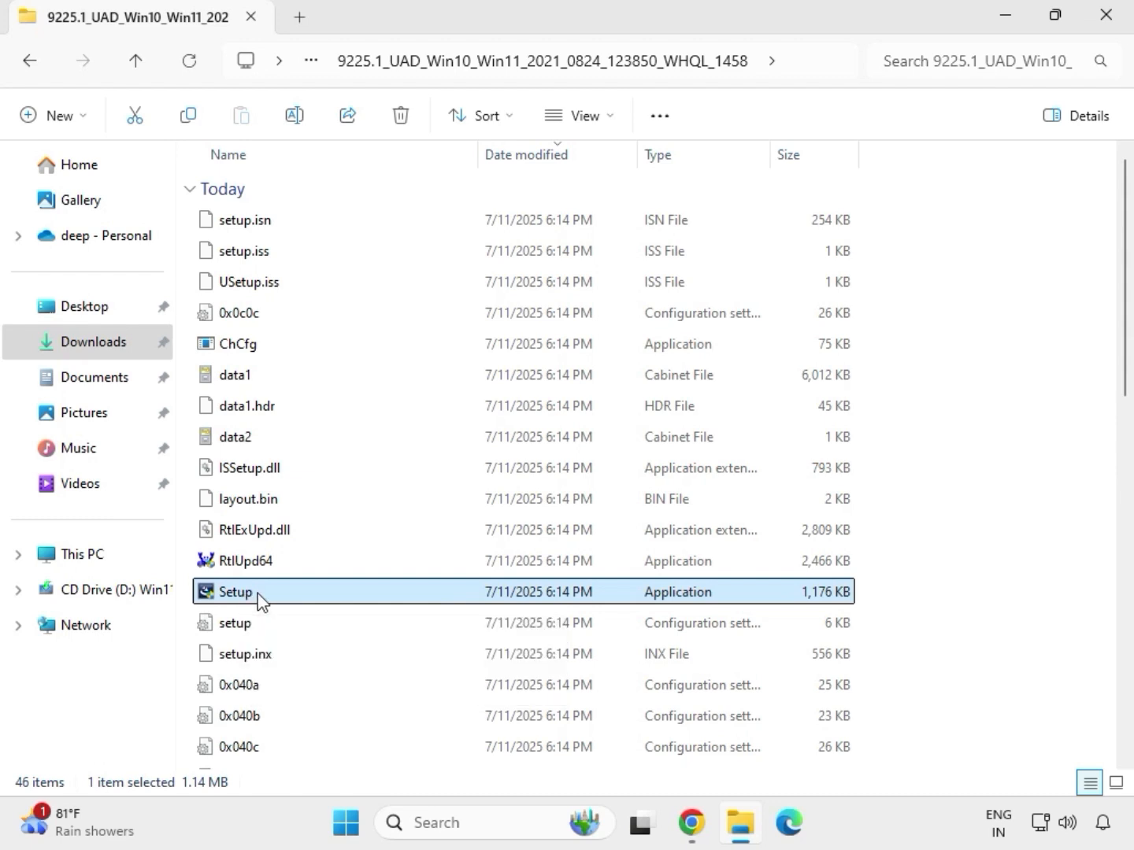
{"action": "right_click", "coordinate": [260, 601]}
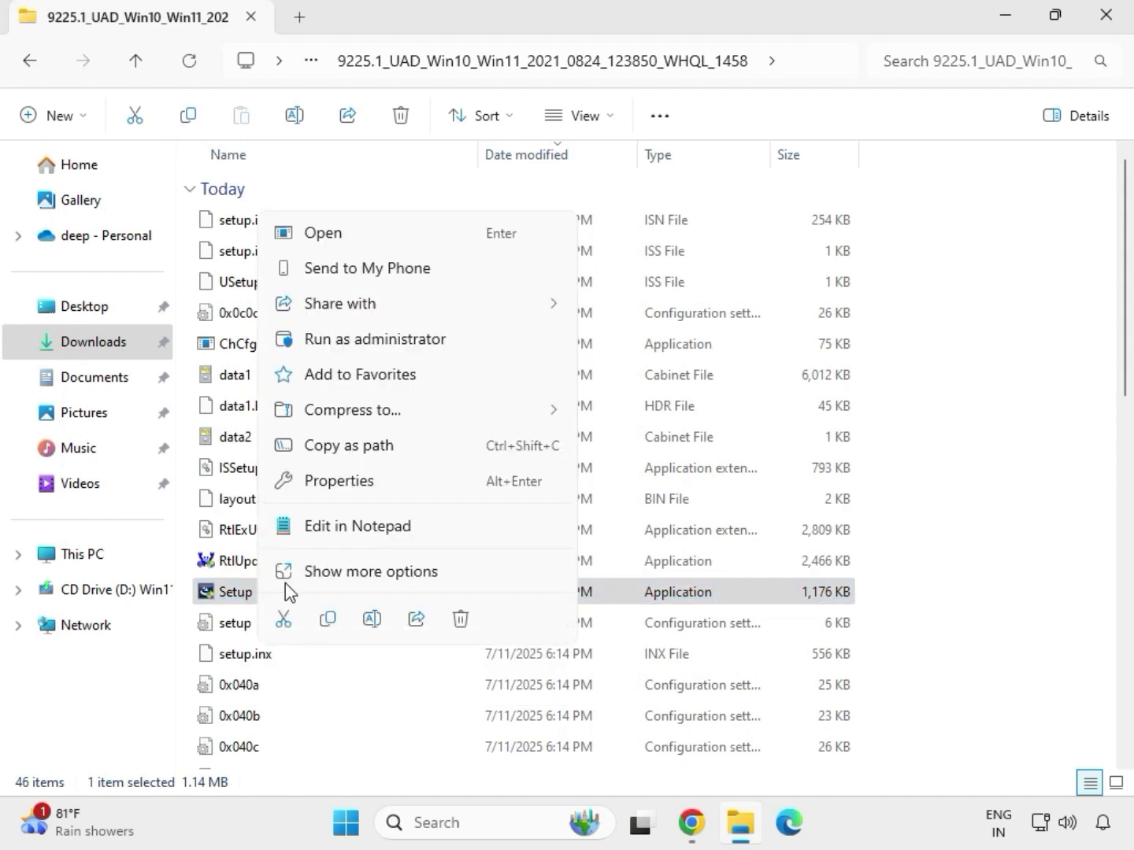
{"action": "left_click", "coordinate": [347, 344]}
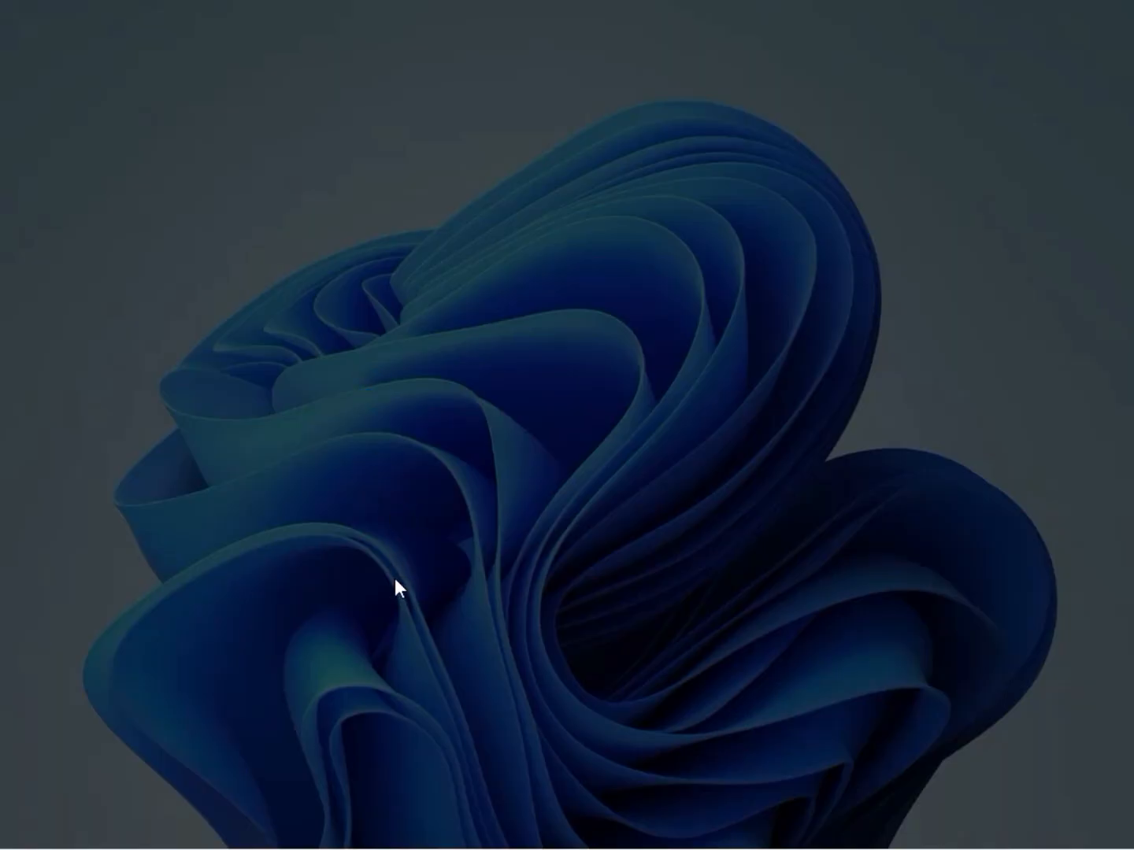
{"action": "left_click", "coordinate": [398, 587]}
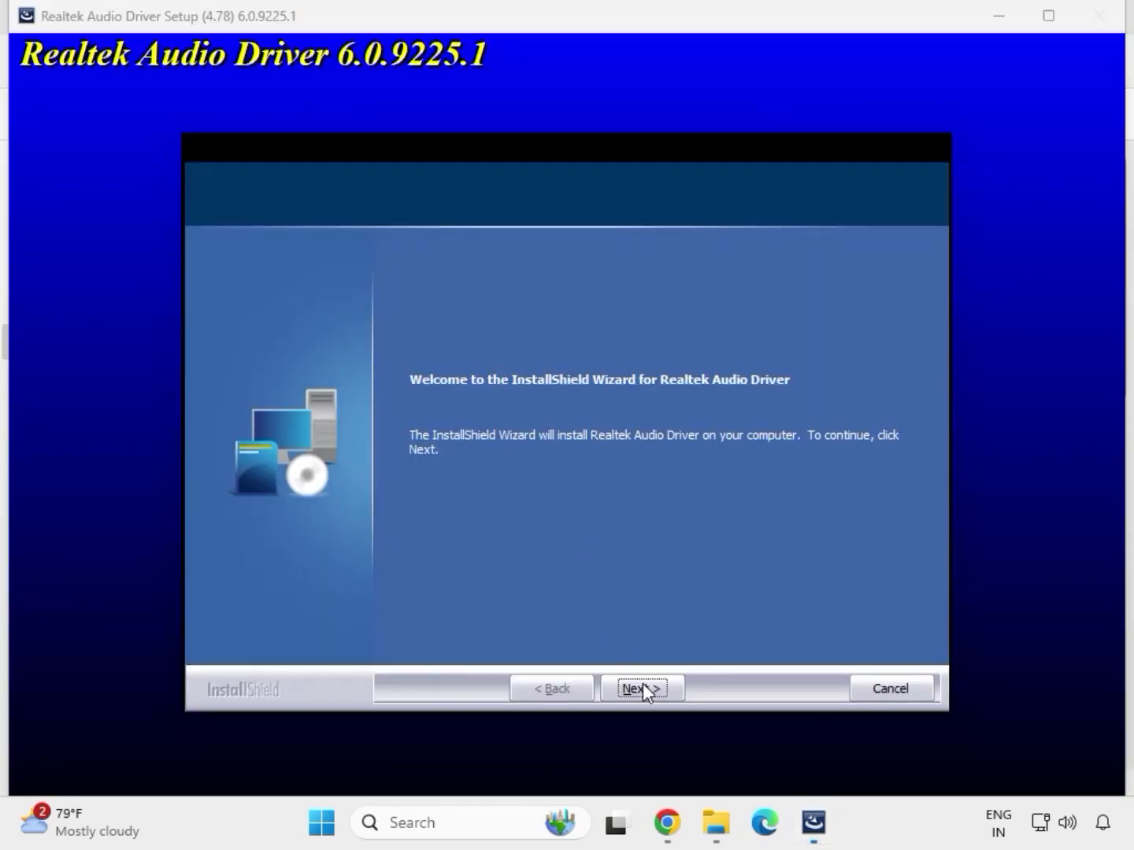
{"action": "left_click", "coordinate": [642, 685]}
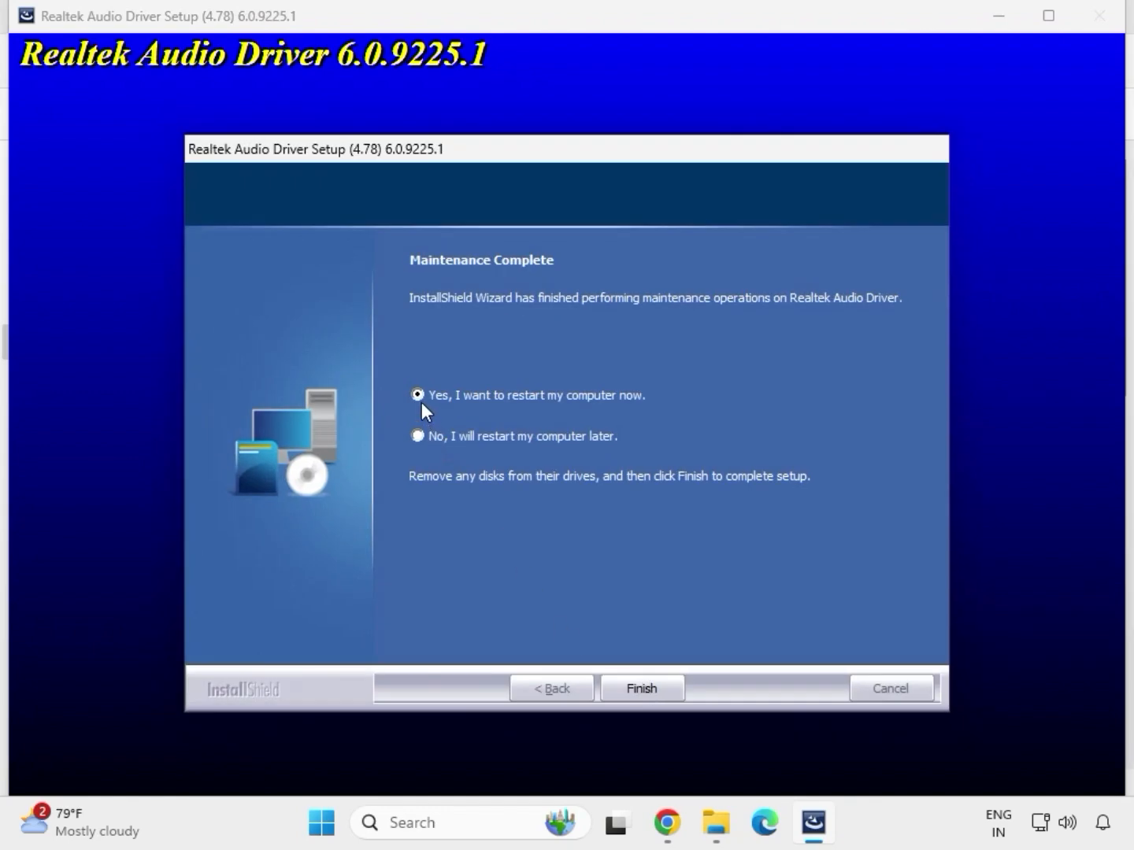
{"action": "left_click", "coordinate": [640, 688]}
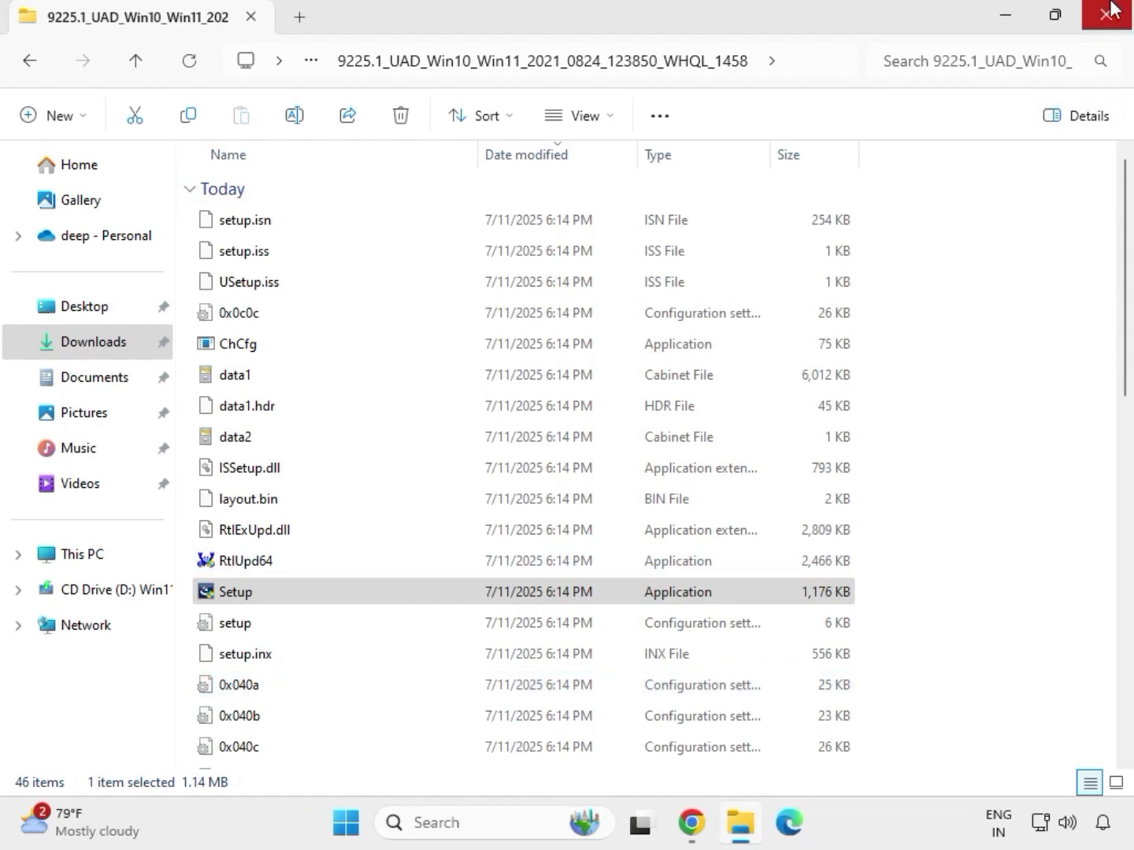